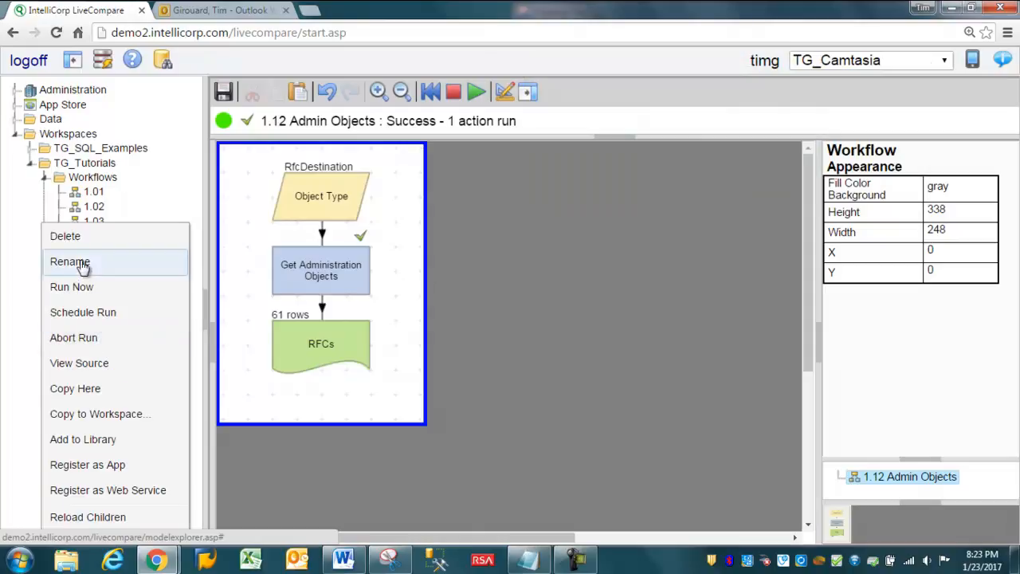
Step: Copy the 1.12 Admin Objects workflow within its own folder and rename the copy 1.13 Loop
{"action": "left_click", "coordinate": [113, 387]}
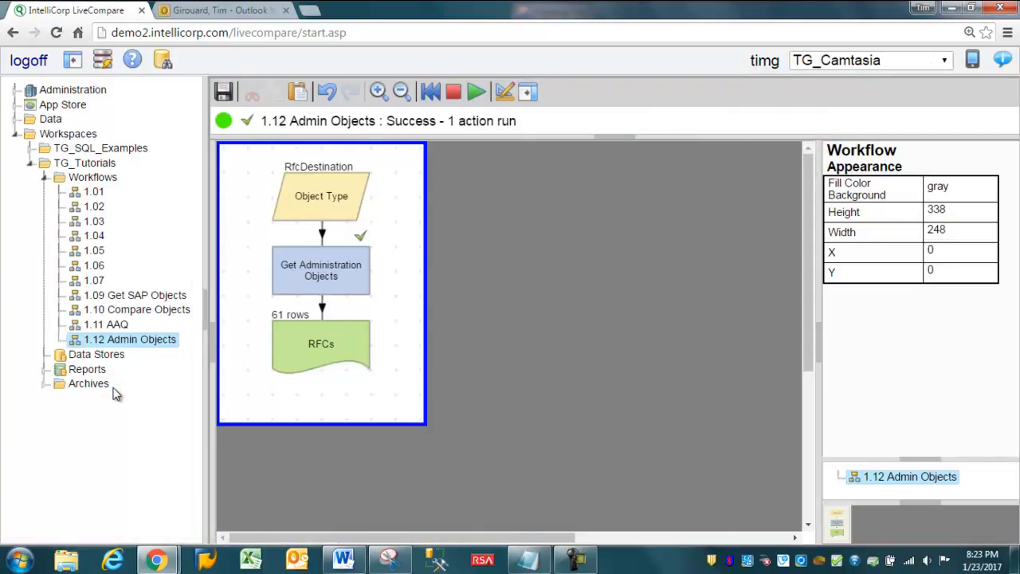
{"action": "left_click", "coordinate": [120, 360]}
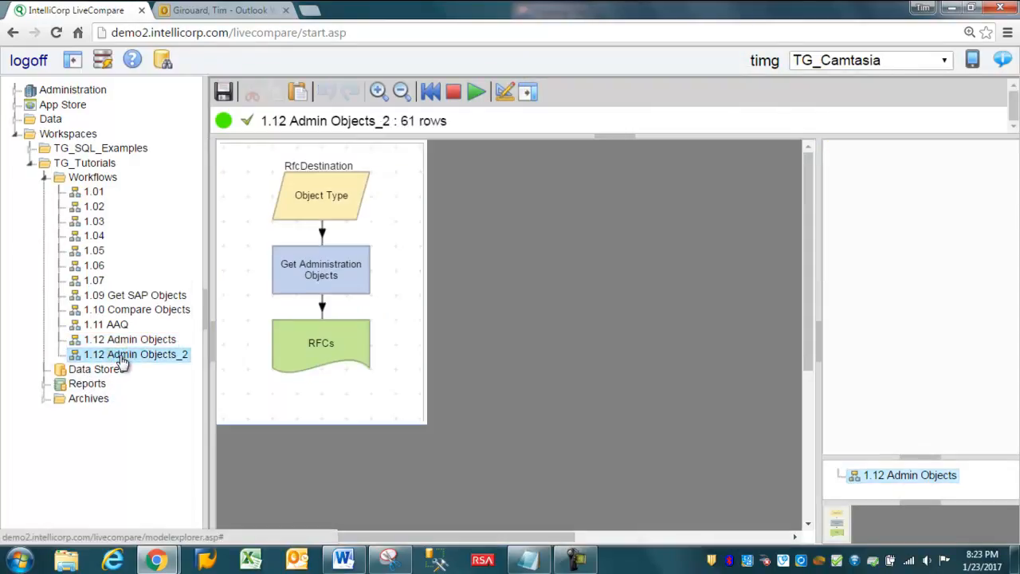
{"action": "right_click", "coordinate": [120, 359]}
{"action": "left_click", "coordinate": [62, 263]}
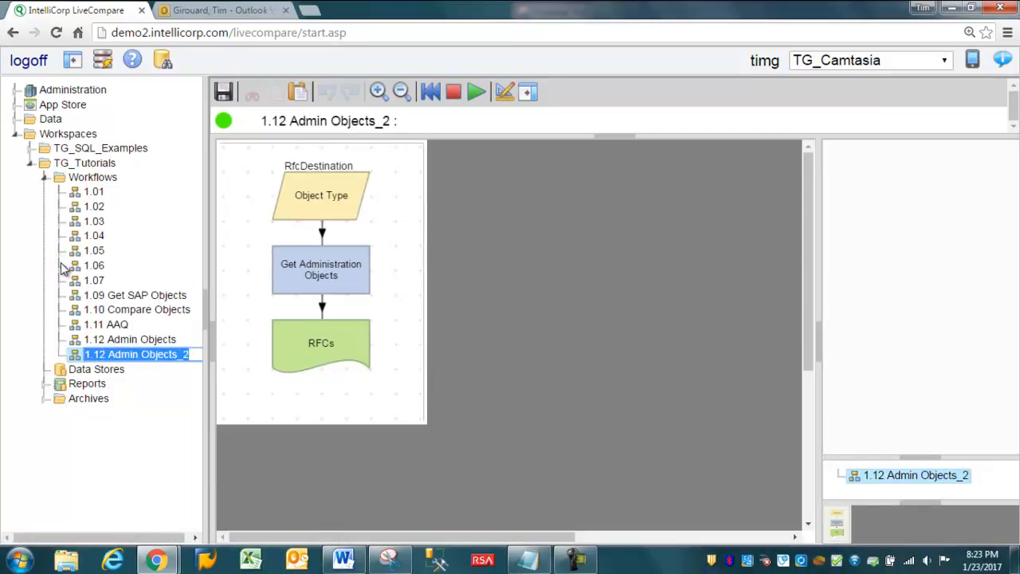
{"action": "type", "text": "1.13 Loop"}
{"action": "key", "text": "Return"}
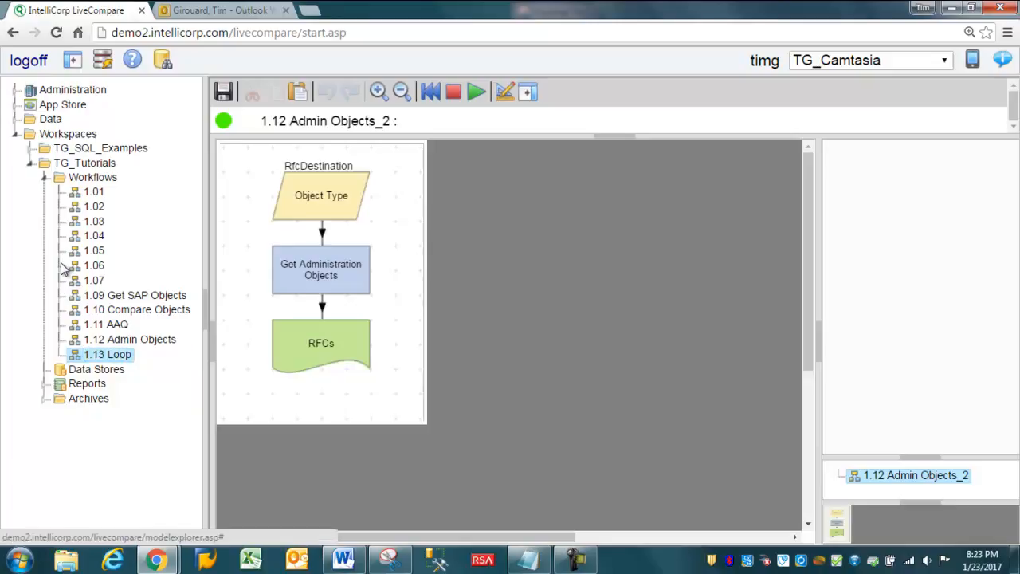
Step: Show the component palette instead of the navigation tree and move the RFCs table beside Get Administration Objects
{"action": "left_click", "coordinate": [71, 60]}
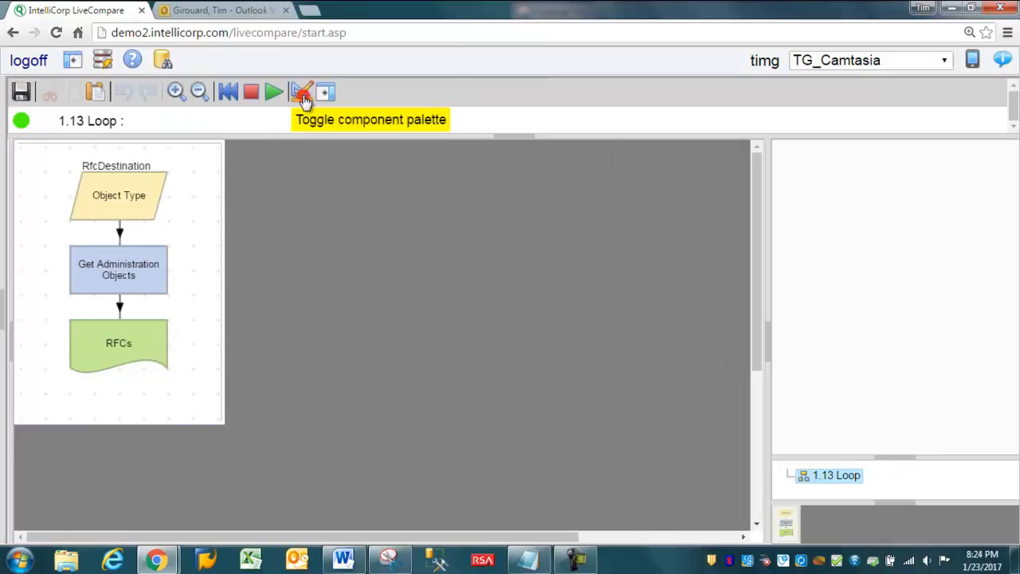
{"action": "left_click", "coordinate": [304, 94]}
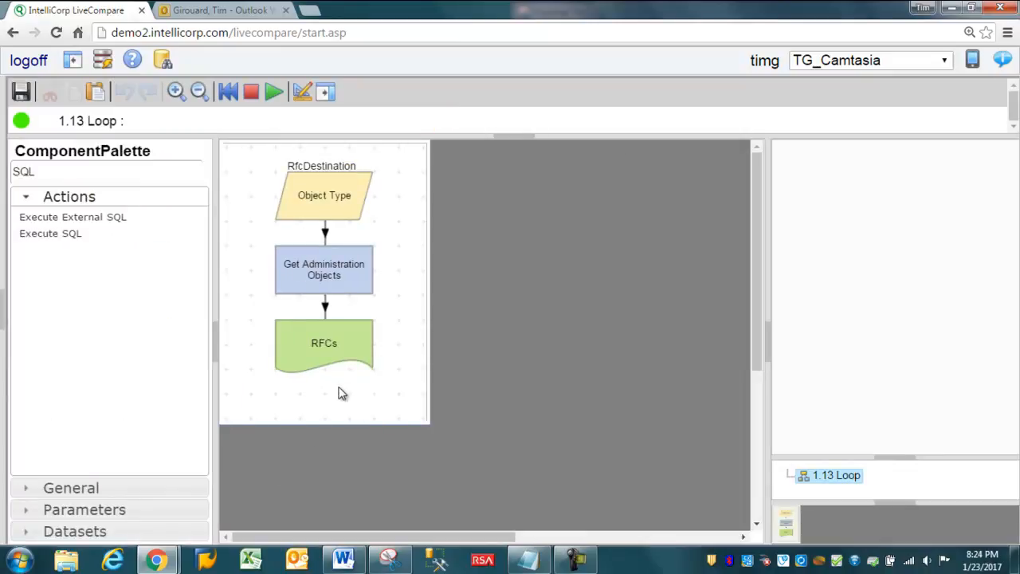
{"action": "left_click", "coordinate": [321, 352]}
{"action": "left_click_drag", "start_coordinate": [321, 352], "coordinate": [425, 280]}
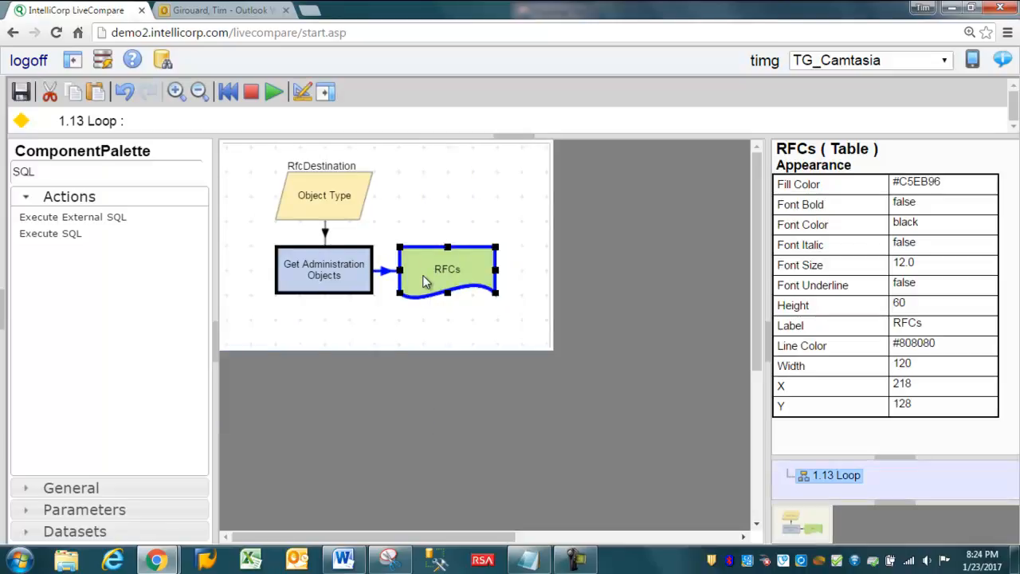
Step: Add an Execute SQL action below Get Administration Objects, with RFCs as Source1 and a new Result table placed beside it
{"action": "left_click_drag", "start_coordinate": [37, 235], "coordinate": [280, 345]}
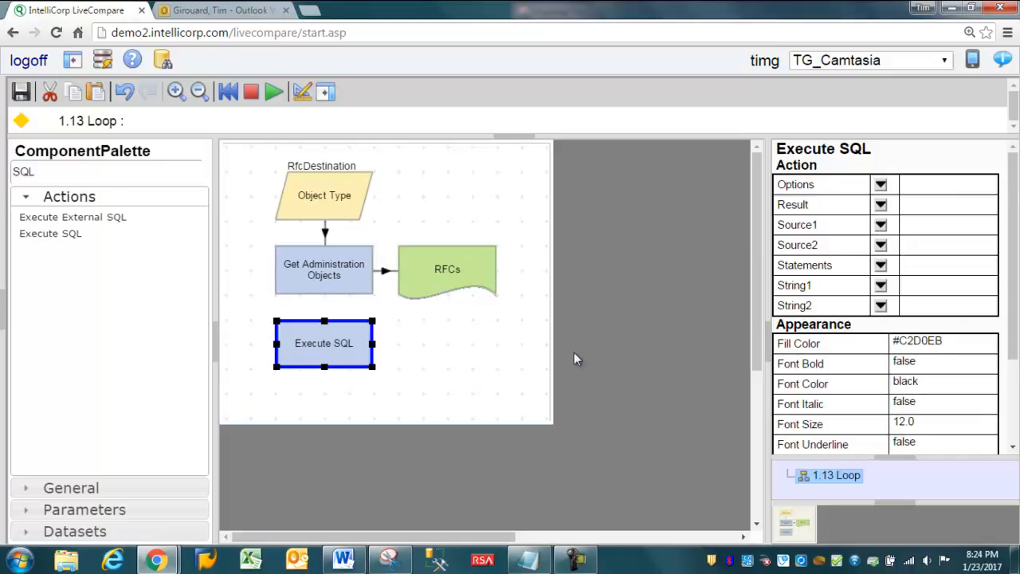
{"action": "left_click", "coordinate": [880, 225]}
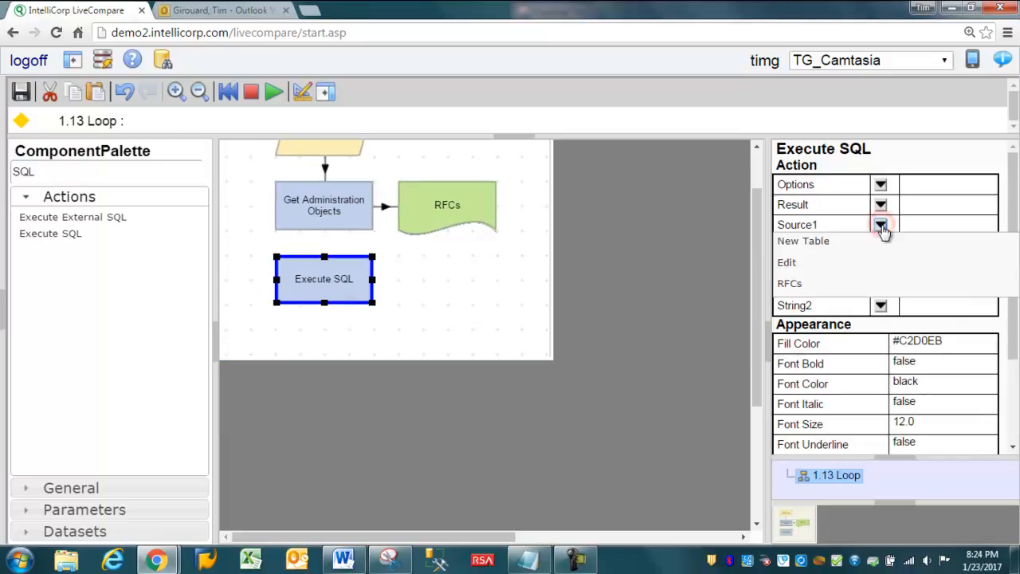
{"action": "left_click", "coordinate": [813, 283]}
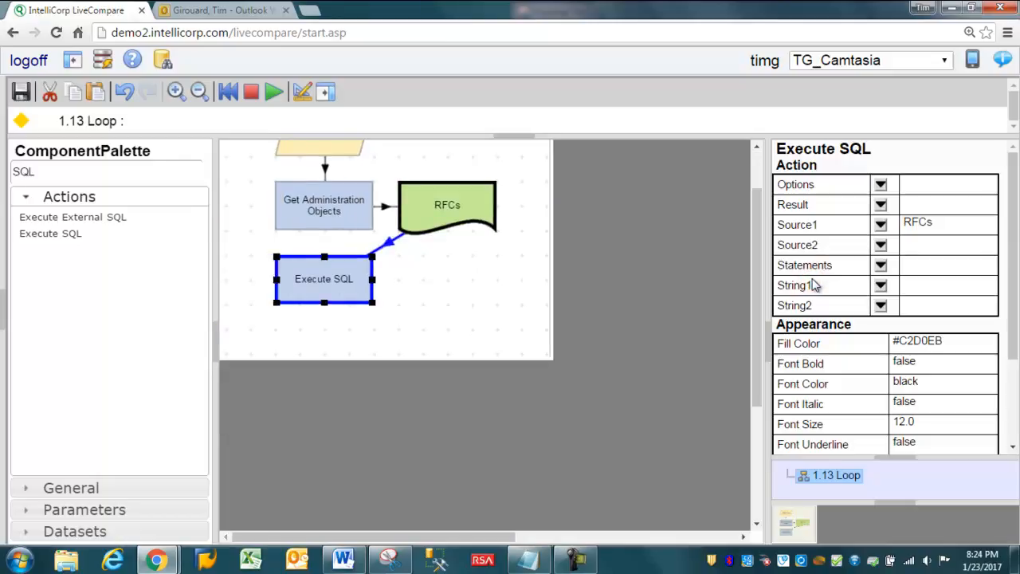
{"action": "left_click", "coordinate": [880, 205]}
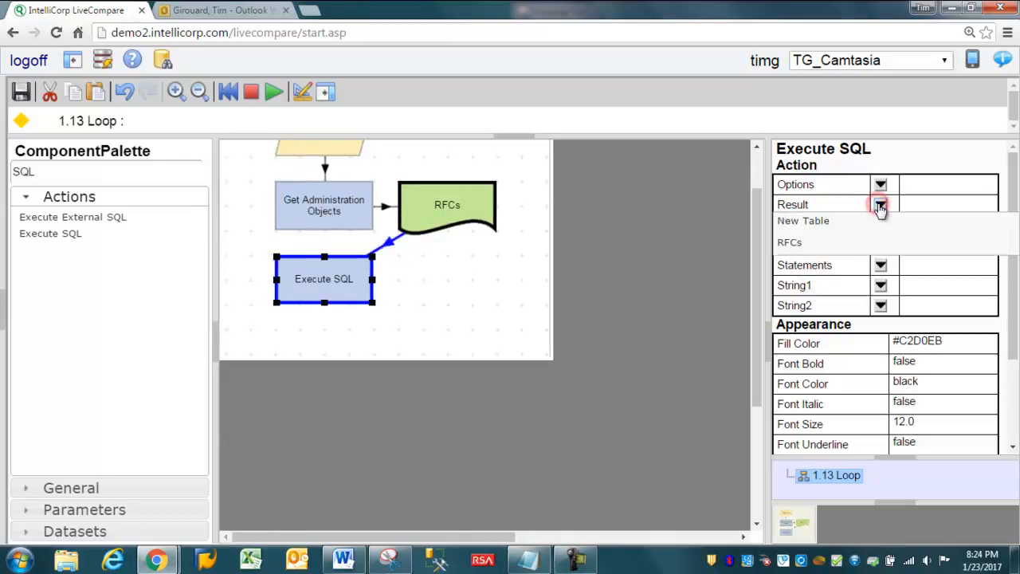
{"action": "left_click", "coordinate": [806, 221]}
{"action": "left_click_drag", "start_coordinate": [311, 391], "coordinate": [444, 322]}
Step: Add a row to the Execute SQL statements reading "CREATE TABLE Result AS SELECT Name FROM Source1" on two lines
{"action": "left_click", "coordinate": [314, 316]}
{"action": "key", "text": "F3"}
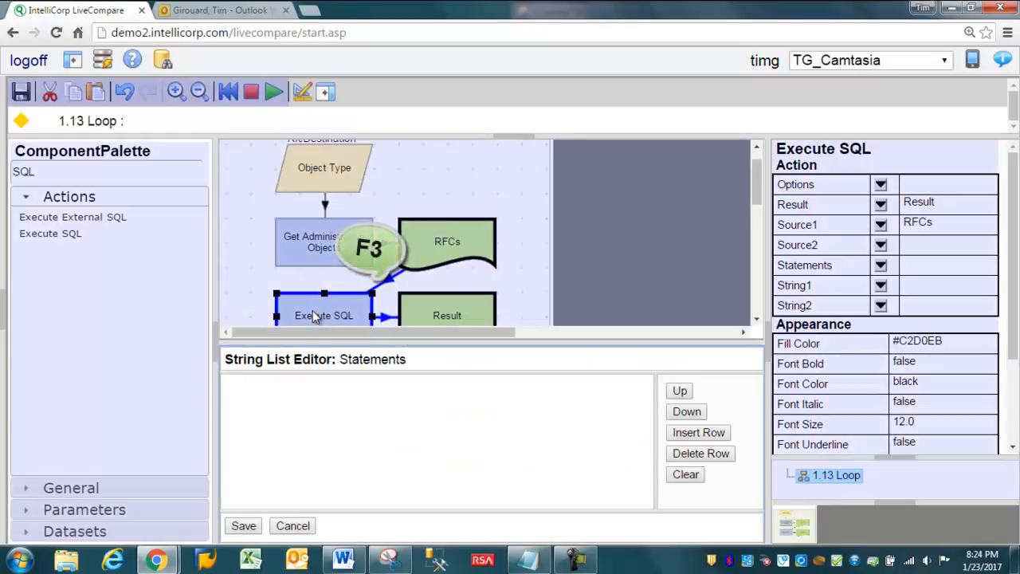
{"action": "left_click", "coordinate": [693, 433]}
{"action": "type", "text": "CREATE TABLE Re"}
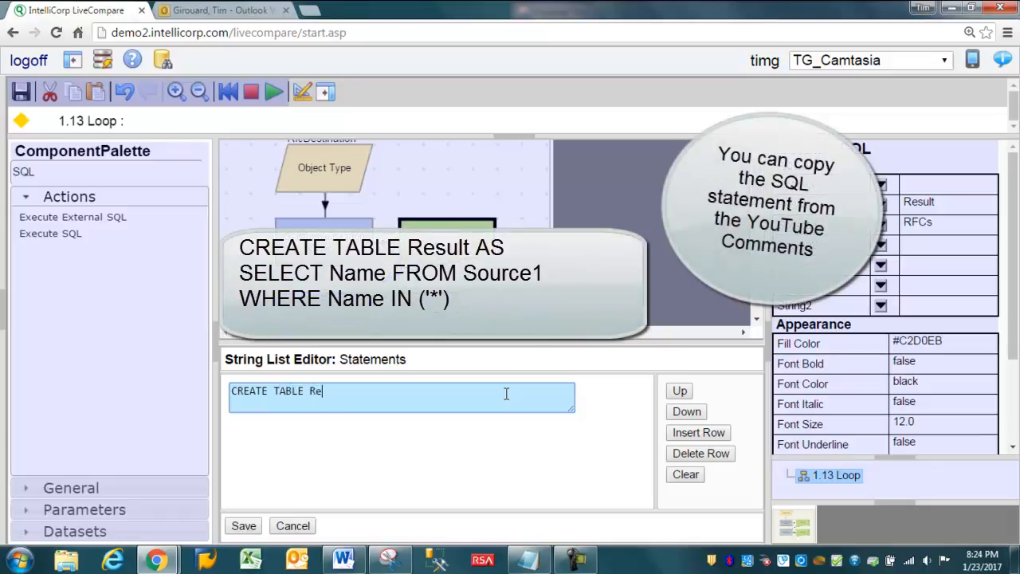
{"action": "type", "text": "sult AS"}
{"action": "key", "text": "Return"}
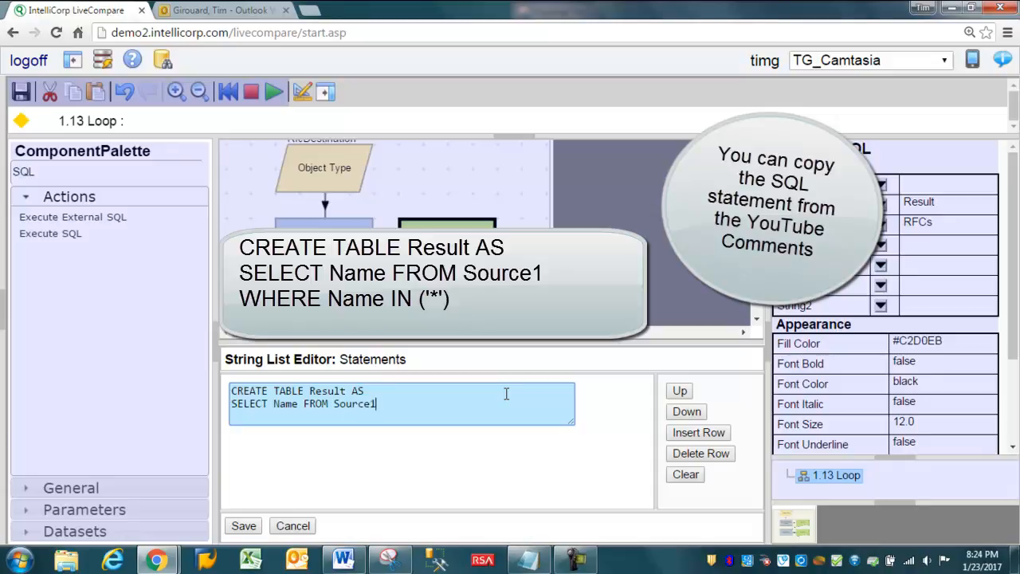
{"action": "key", "text": "Return"}
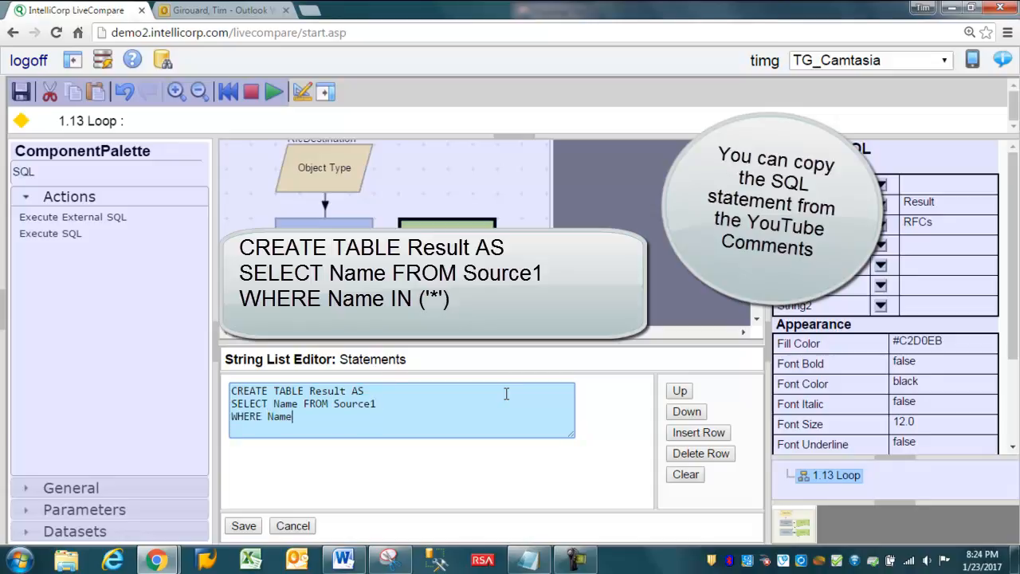
Step: Complete the SQL statement with the line "WHERE Name IN ('!SAP15-EC6')" and save it
{"action": "type", "text": "WHERE Name IN ("}
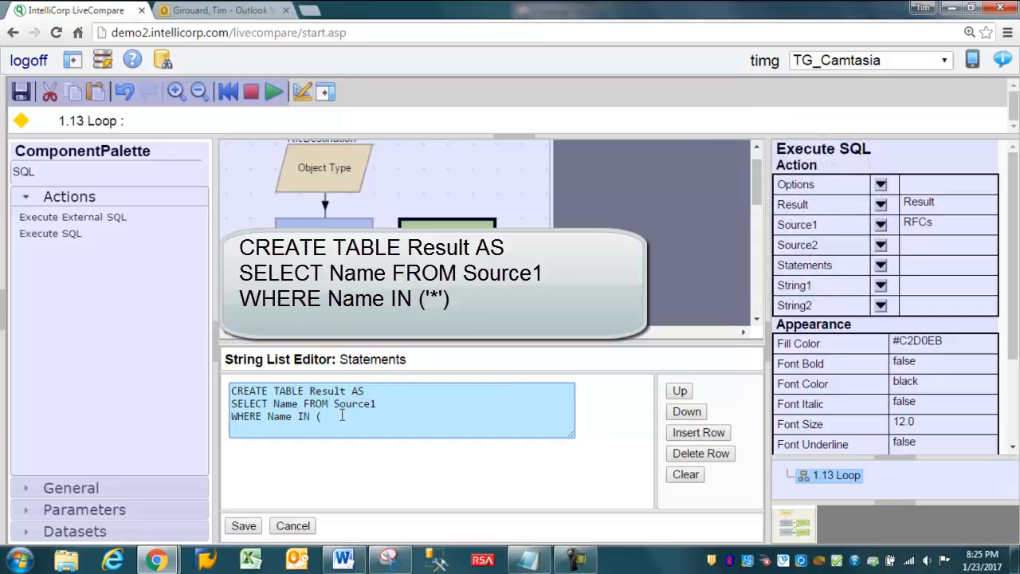
{"action": "type", "text": "'"}
{"action": "type", "text": "!SAP15-EC6"}
{"action": "type", "text": "'"}
{"action": "left_click", "coordinate": [403, 415]}
{"action": "type", "text": ")"}
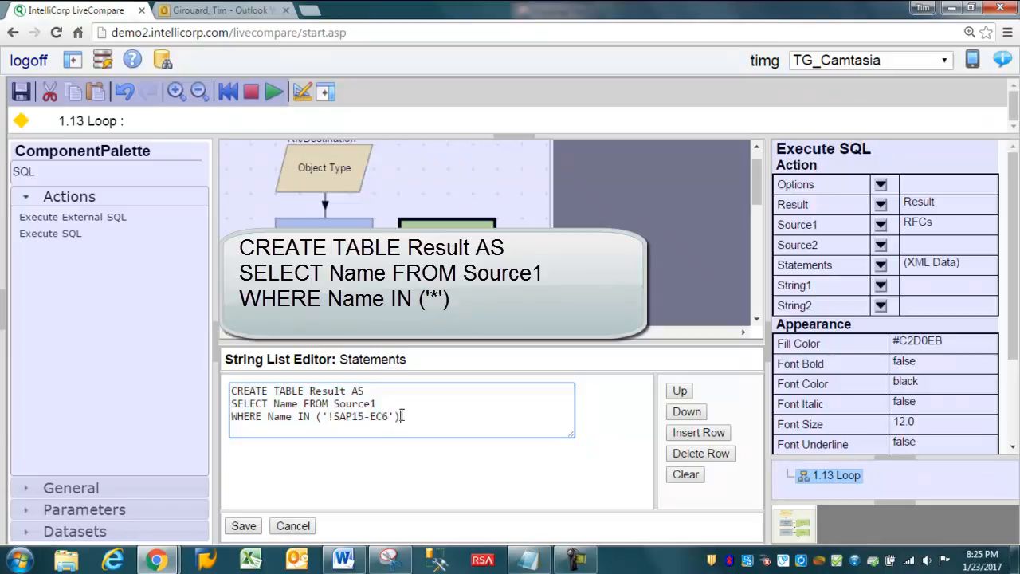
{"action": "left_click", "coordinate": [243, 525]}
Step: Run the 1.13 Loop workflow and check the contents of the Result table
{"action": "left_click", "coordinate": [271, 93]}
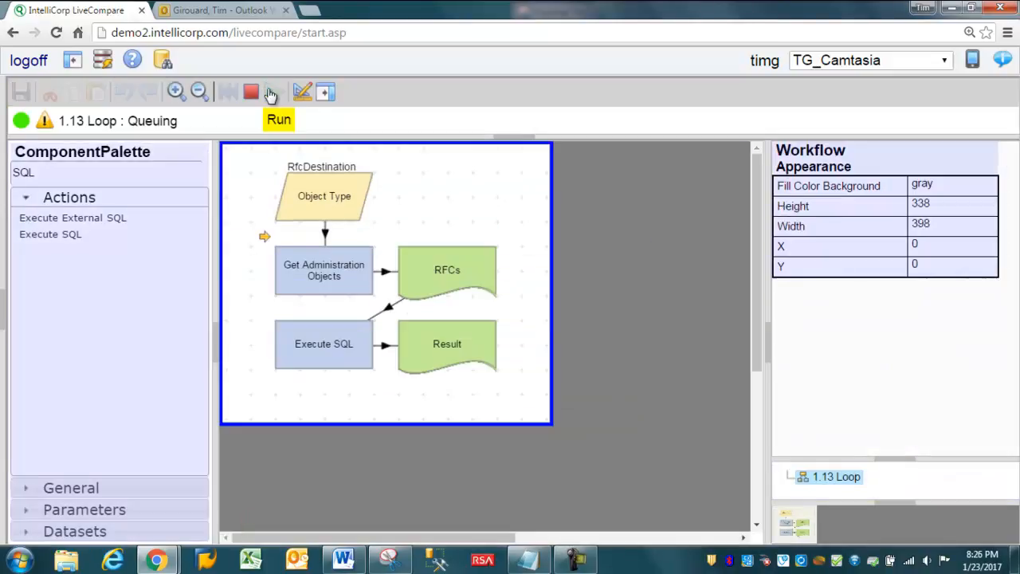
{"action": "double_click", "coordinate": [446, 357]}
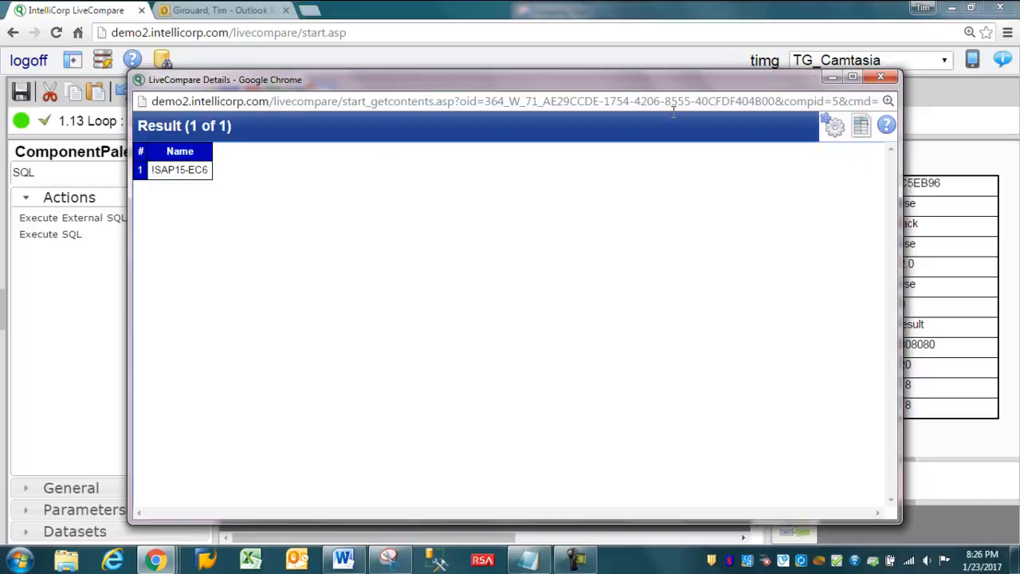
{"action": "left_click", "coordinate": [891, 77]}
Step: Find the Convert Data action by searching for "convert" and place it below the Result table
{"action": "left_click_drag", "start_coordinate": [52, 178], "coordinate": [3, 185]}
{"action": "type", "text": "convert"}
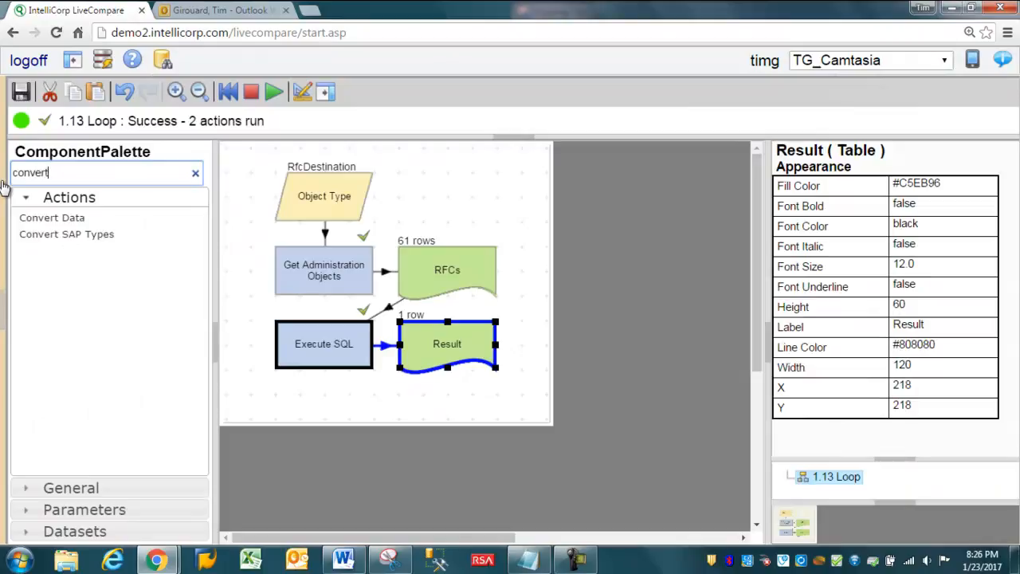
{"action": "left_click_drag", "start_coordinate": [51, 218], "coordinate": [408, 413]}
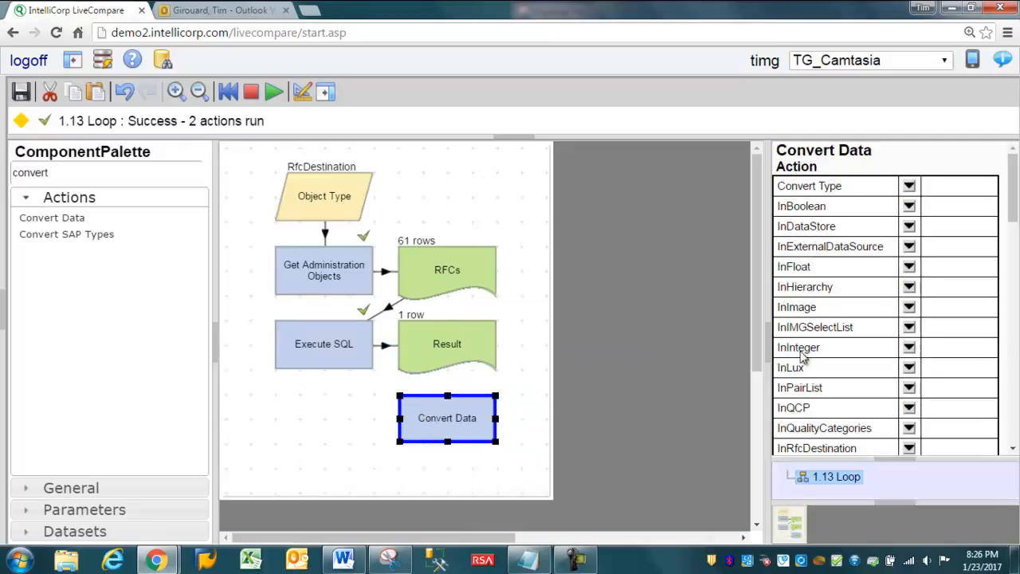
Step: Change the Result table's label to Filtered RFCs
{"action": "left_click", "coordinate": [459, 350]}
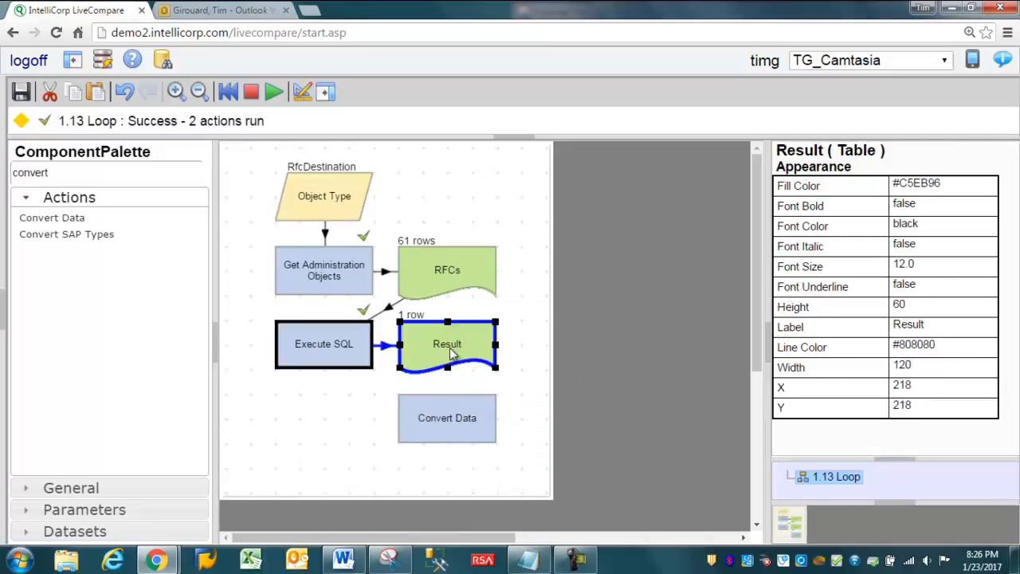
{"action": "left_click", "coordinate": [908, 327]}
{"action": "type", "text": "Fil"}
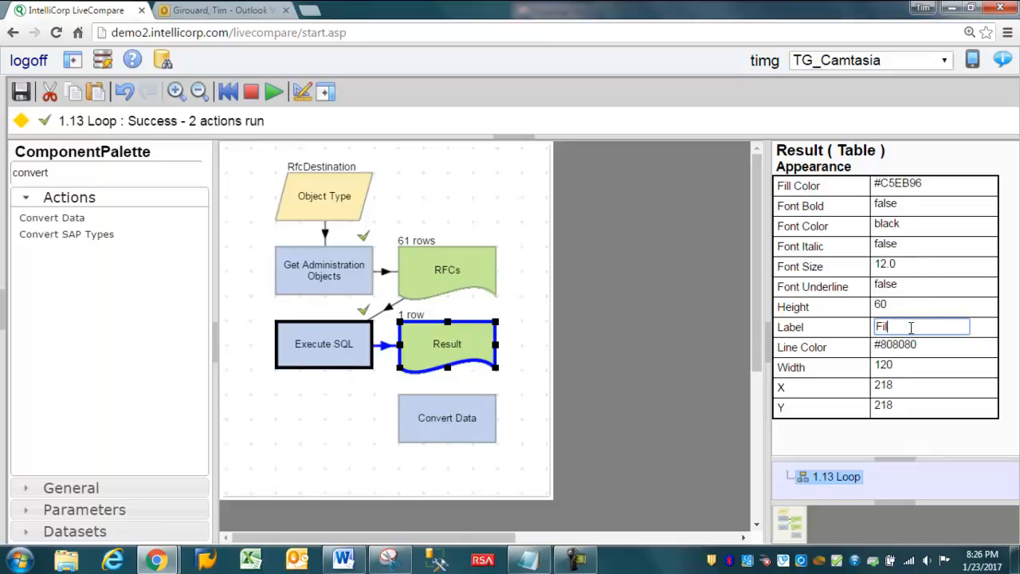
{"action": "type", "text": "tered RFCs"}
{"action": "key", "text": "Return"}
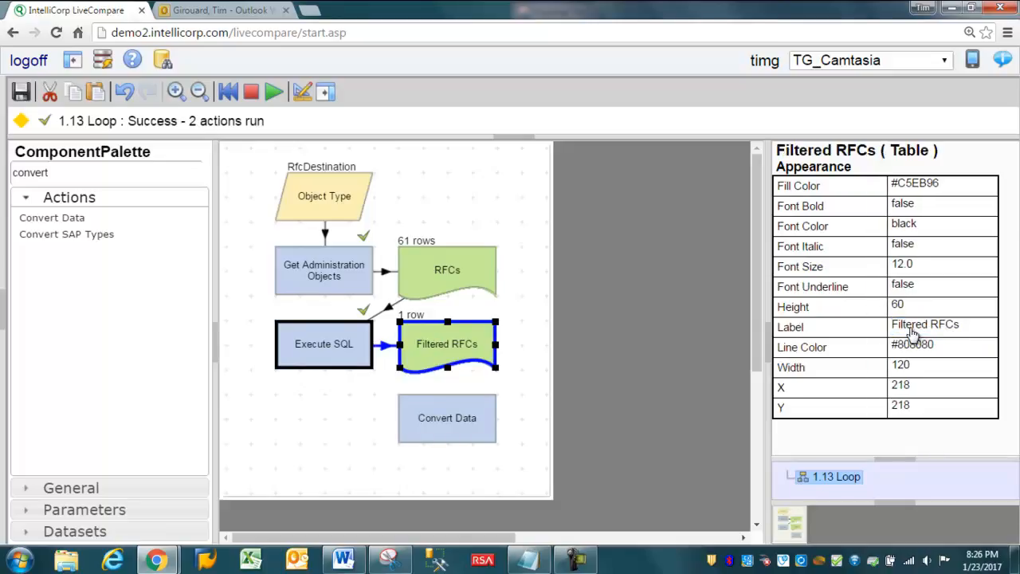
Step: Check the data type of Filtered RFCs and assign it as the InTable input of Convert Data
{"action": "left_click", "coordinate": [428, 435]}
{"action": "left_click", "coordinate": [460, 352]}
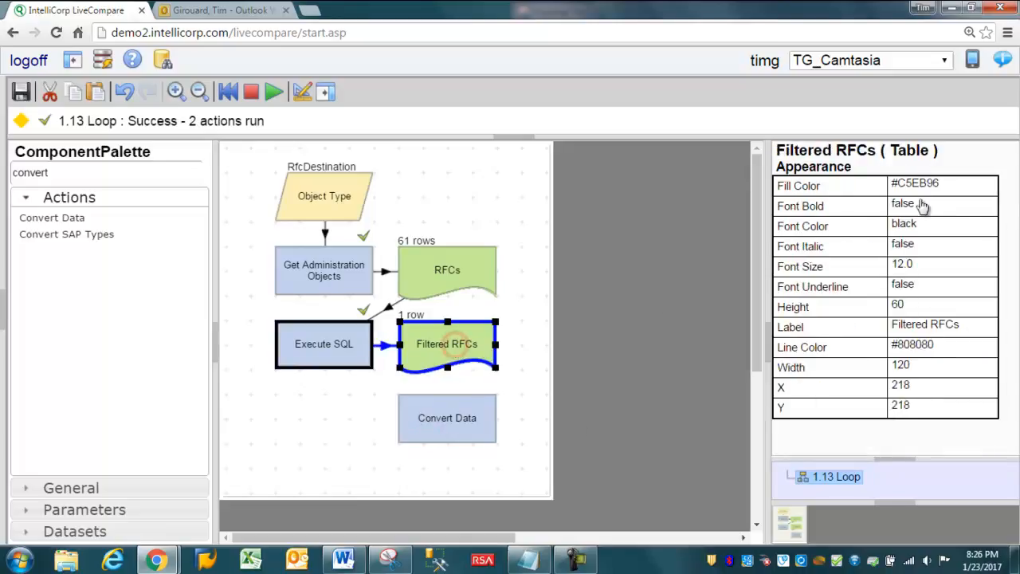
{"action": "double_click", "coordinate": [894, 150]}
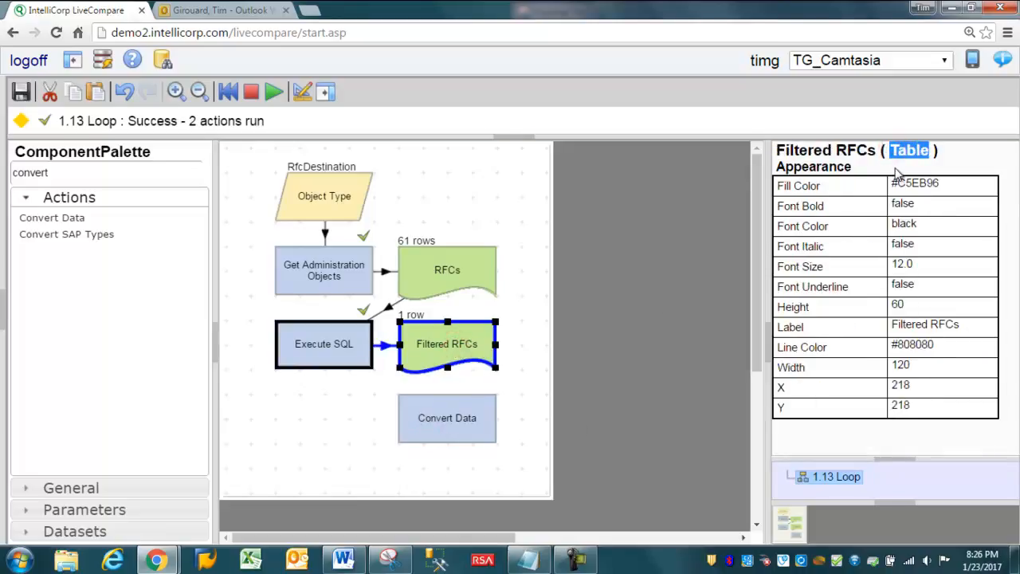
{"action": "left_click", "coordinate": [467, 419]}
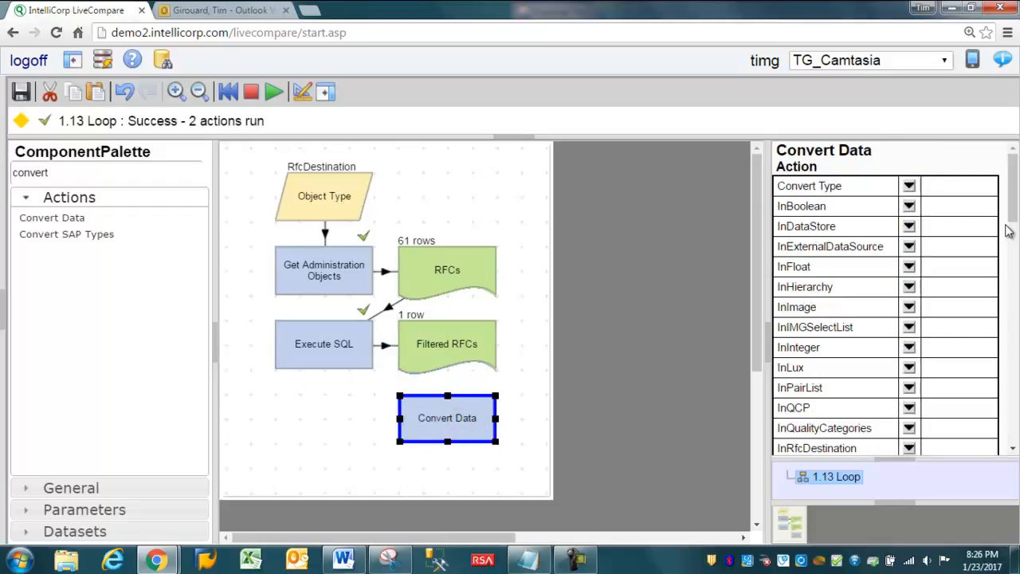
{"action": "left_click_drag", "start_coordinate": [1012, 201], "coordinate": [1013, 260]}
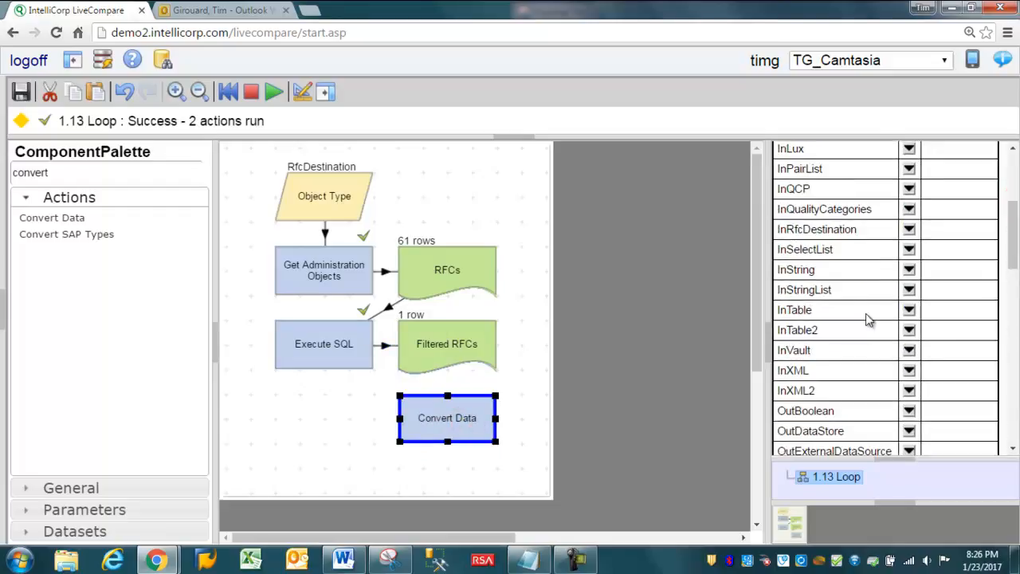
{"action": "left_click", "coordinate": [909, 310]}
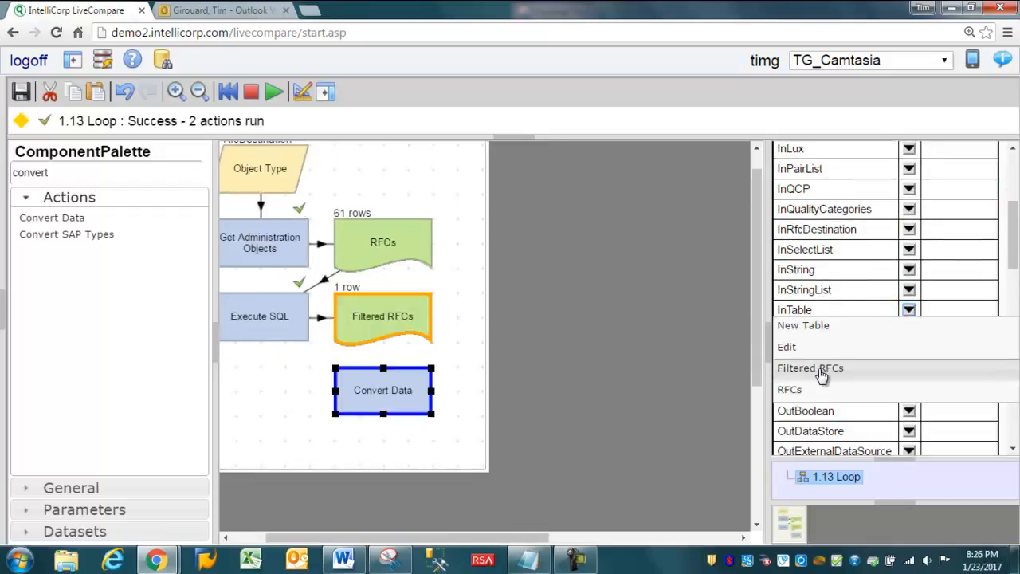
{"action": "left_click", "coordinate": [809, 367]}
Step: Output Convert Data to a new OutRfcDestination dataset placed beside it, and run the action
{"action": "scroll", "coordinate": [885, 287], "scroll_direction": "down", "scroll_amount": 4}
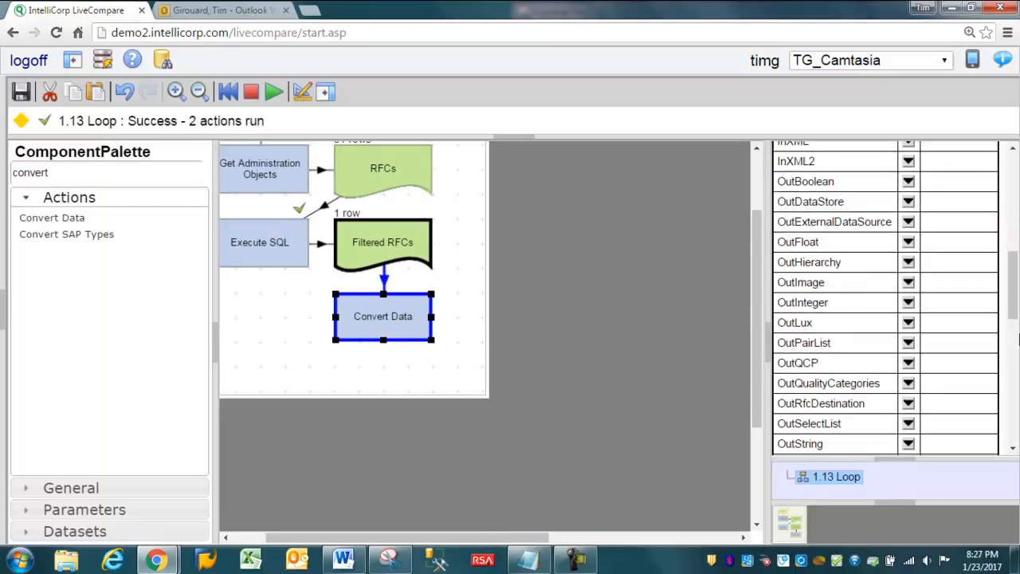
{"action": "scroll", "coordinate": [888, 182], "scroll_direction": "down", "scroll_amount": 5}
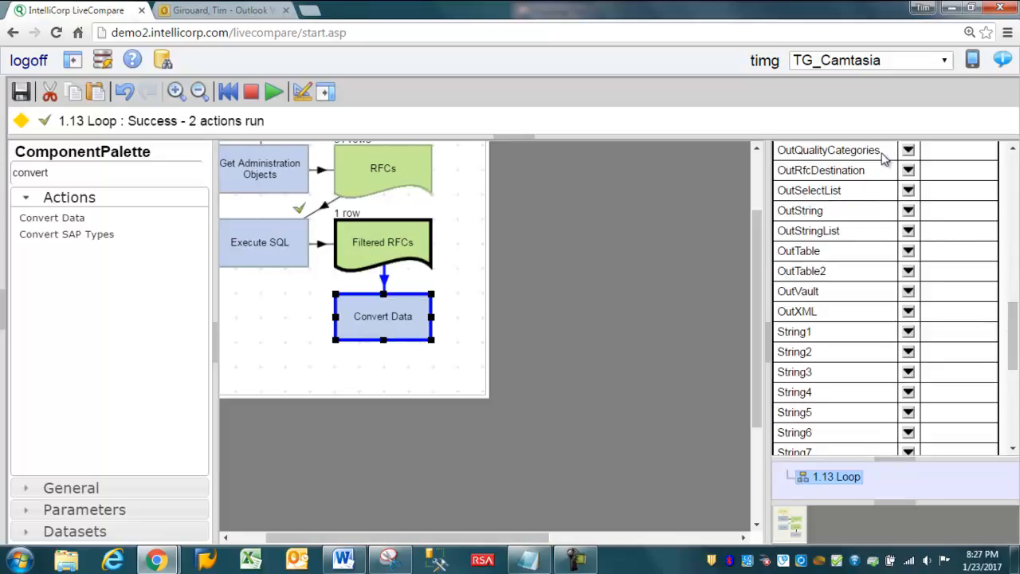
{"action": "left_click", "coordinate": [907, 169]}
{"action": "left_click", "coordinate": [890, 188]}
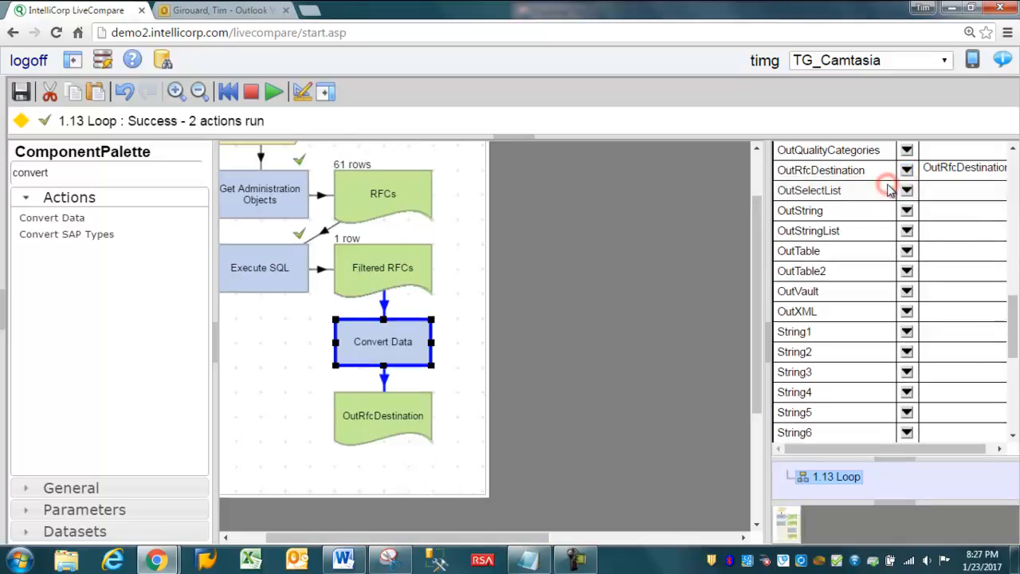
{"action": "left_click_drag", "start_coordinate": [387, 421], "coordinate": [508, 348]}
{"action": "left_click", "coordinate": [363, 333]}
{"action": "key", "text": "F8"}
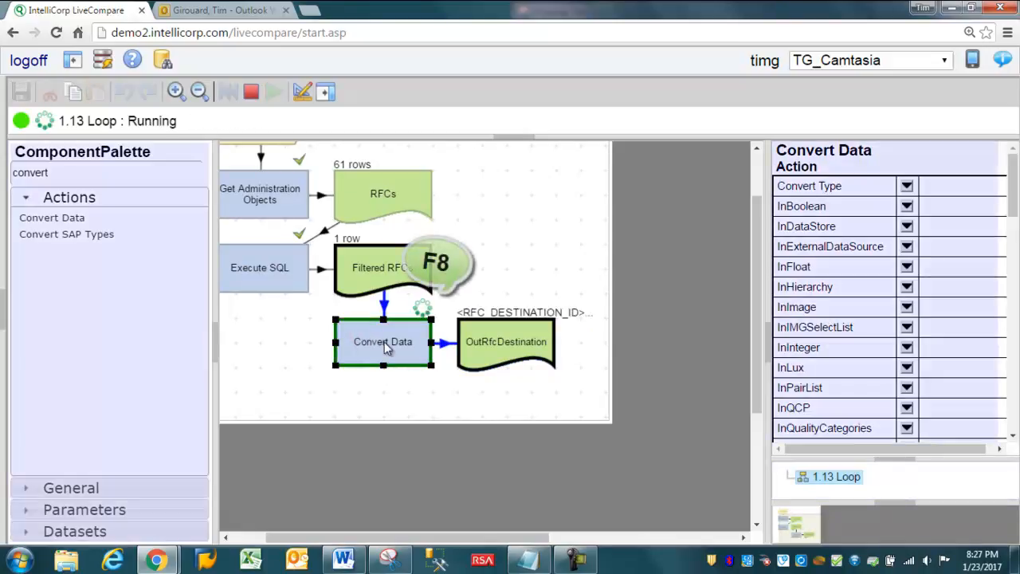
Step: Find Read SAP Table by searching for "table", place it below OutRfcDestination, and assign OutRfcDestination as its RFC Destination
{"action": "double_click", "coordinate": [71, 173]}
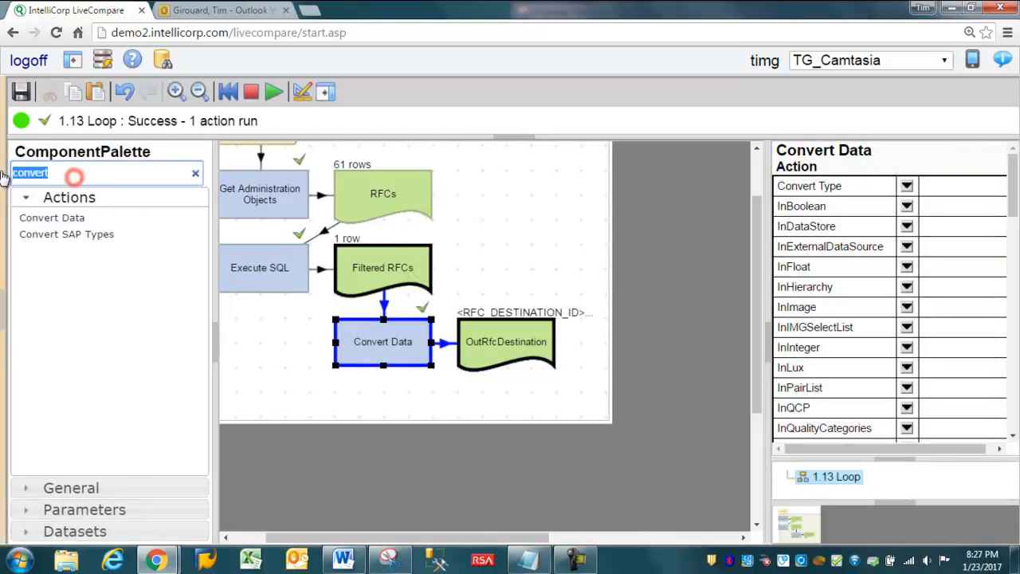
{"action": "type", "text": "table"}
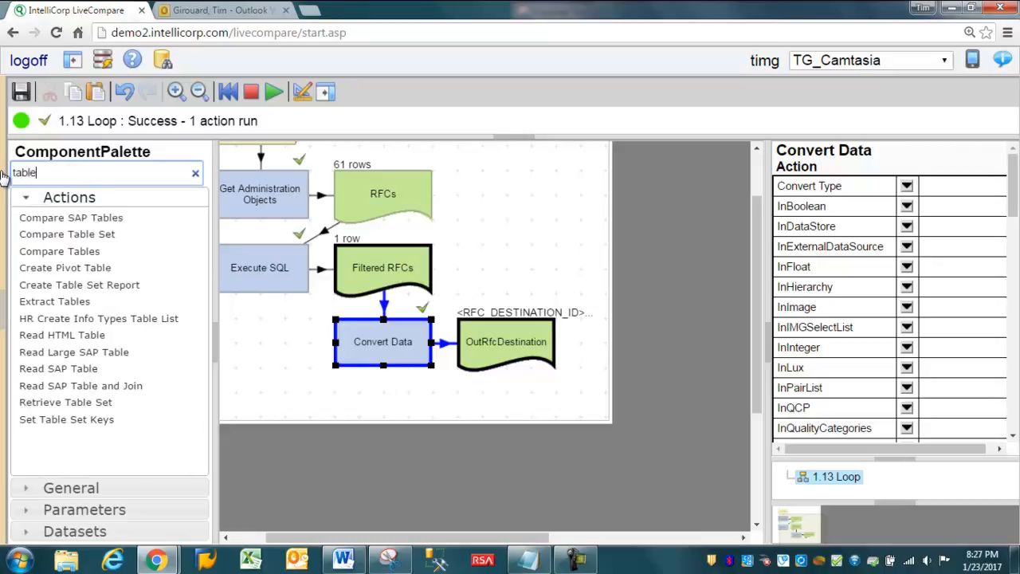
{"action": "left_click_drag", "start_coordinate": [60, 375], "coordinate": [476, 427]}
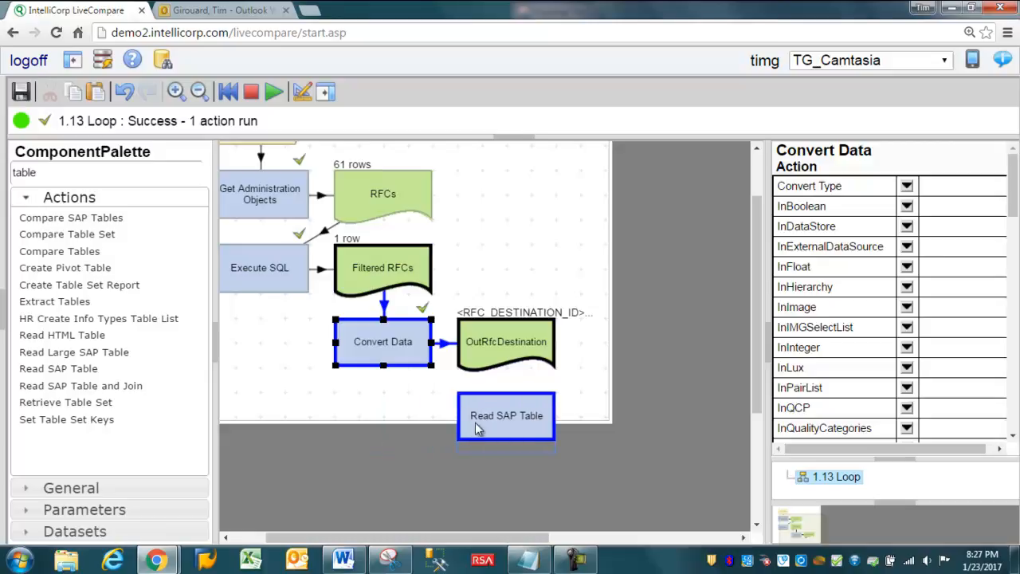
{"action": "left_click", "coordinate": [475, 422]}
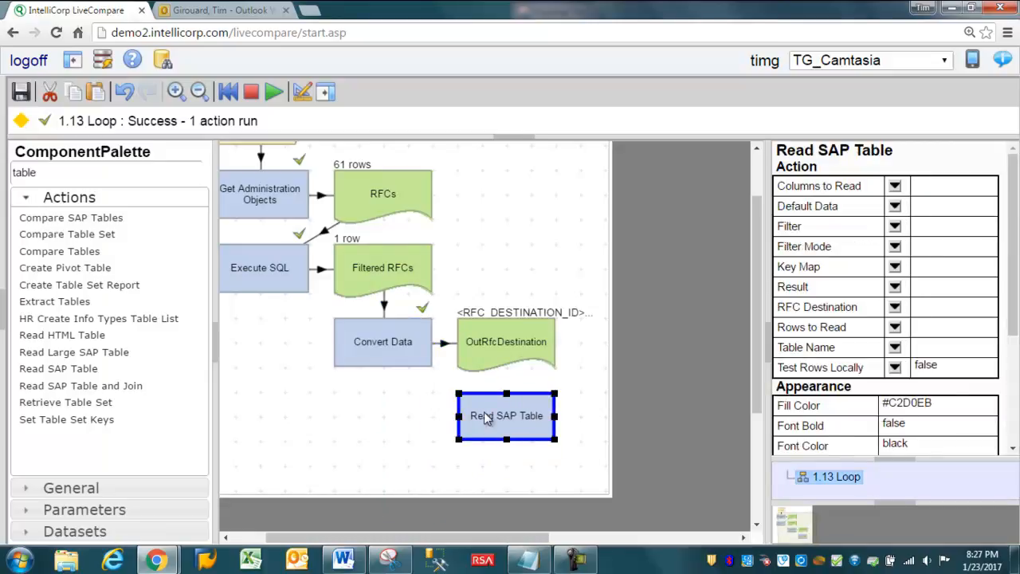
{"action": "left_click", "coordinate": [894, 306]}
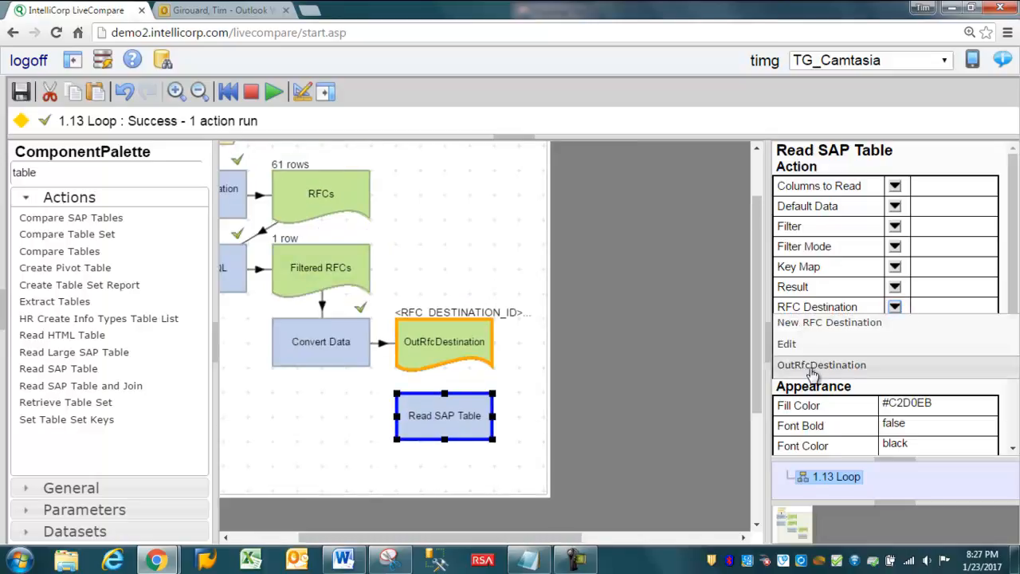
{"action": "left_click", "coordinate": [821, 365]}
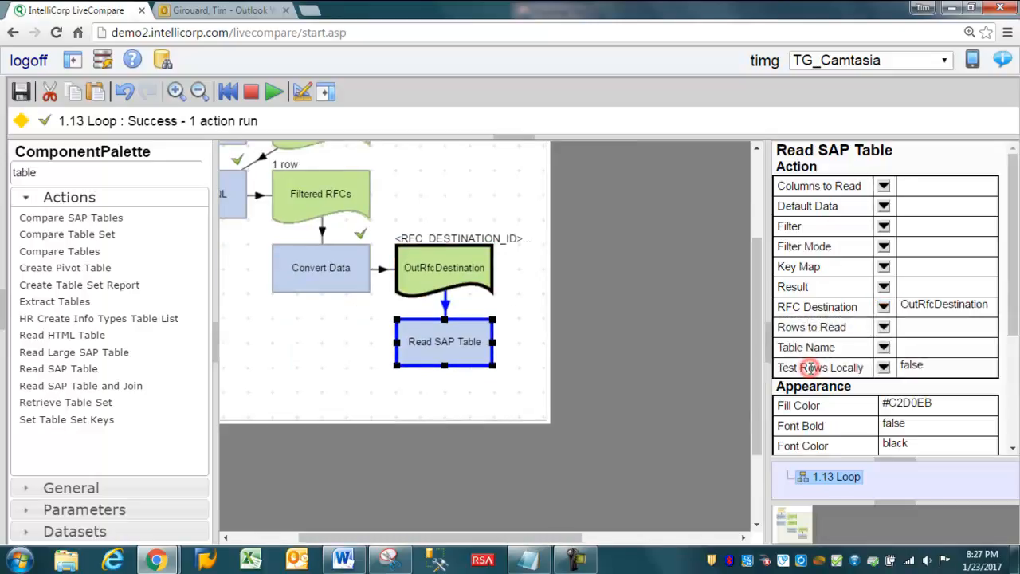
Step: Set the Table Name of Read SAP Table to USR02 and save it
{"action": "left_click", "coordinate": [883, 346]}
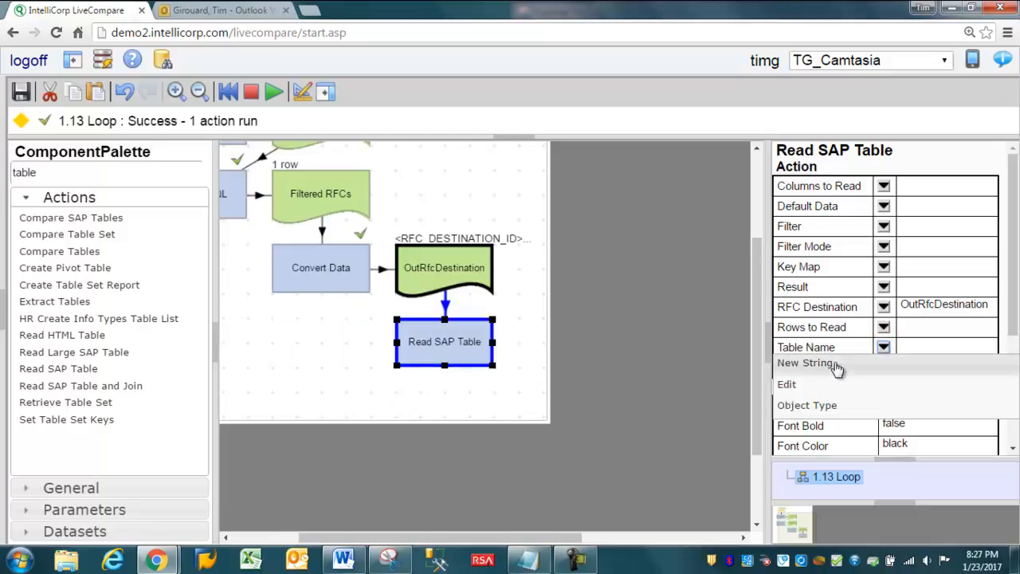
{"action": "left_click", "coordinate": [787, 386]}
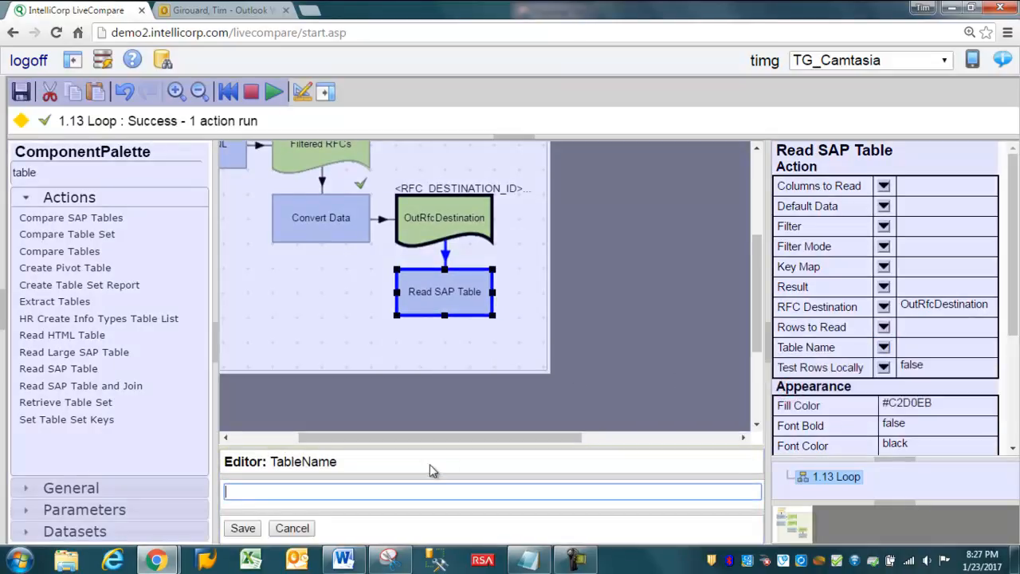
{"action": "type", "text": "U"}
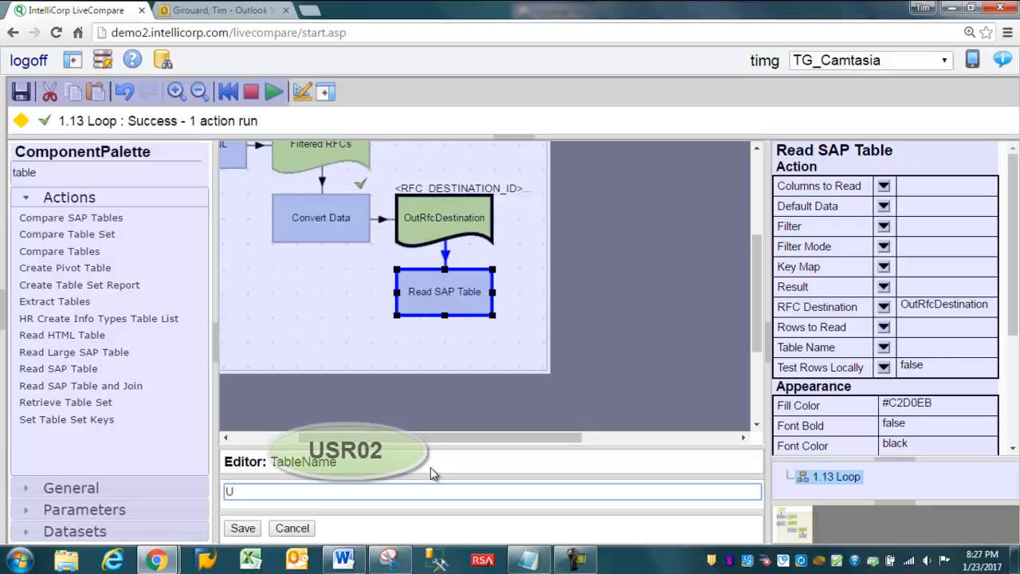
{"action": "type", "text": "SR02"}
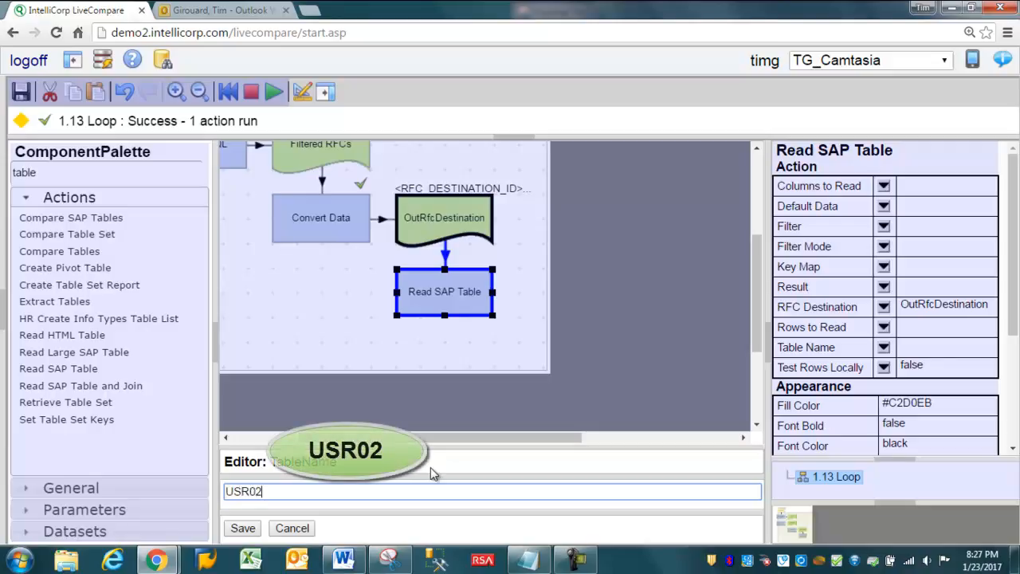
{"action": "left_click", "coordinate": [243, 528]}
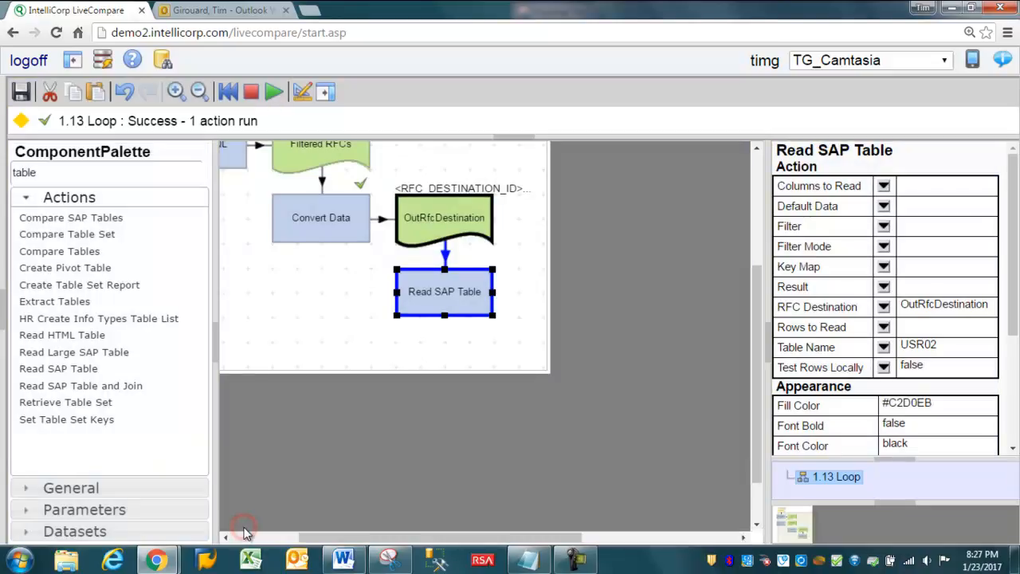
Step: Output the Result of Read SAP Table to a new table placed beside the action
{"action": "left_click", "coordinate": [883, 286]}
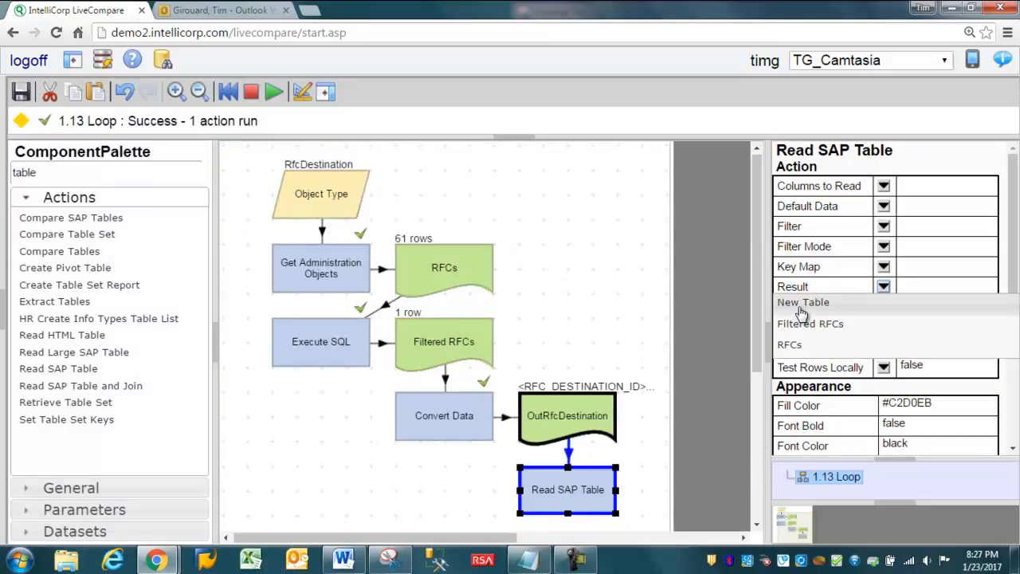
{"action": "left_click", "coordinate": [801, 303]}
{"action": "left_click_drag", "start_coordinate": [475, 402], "coordinate": [583, 337]}
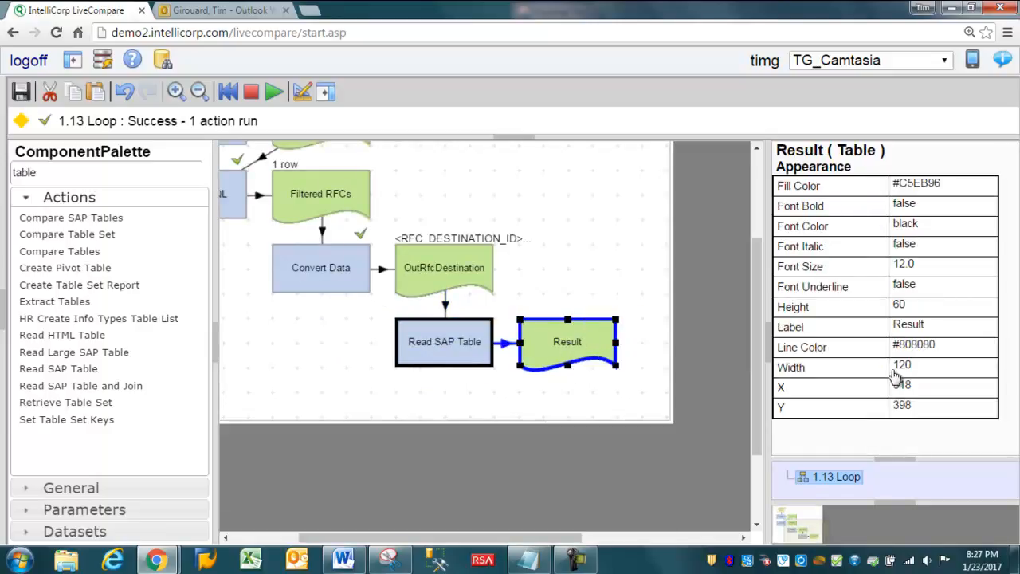
Step: Label the new result table URS02 Results and run the Read SAP Table action
{"action": "left_click", "coordinate": [914, 330]}
{"action": "type", "text": "URS02 Re"}
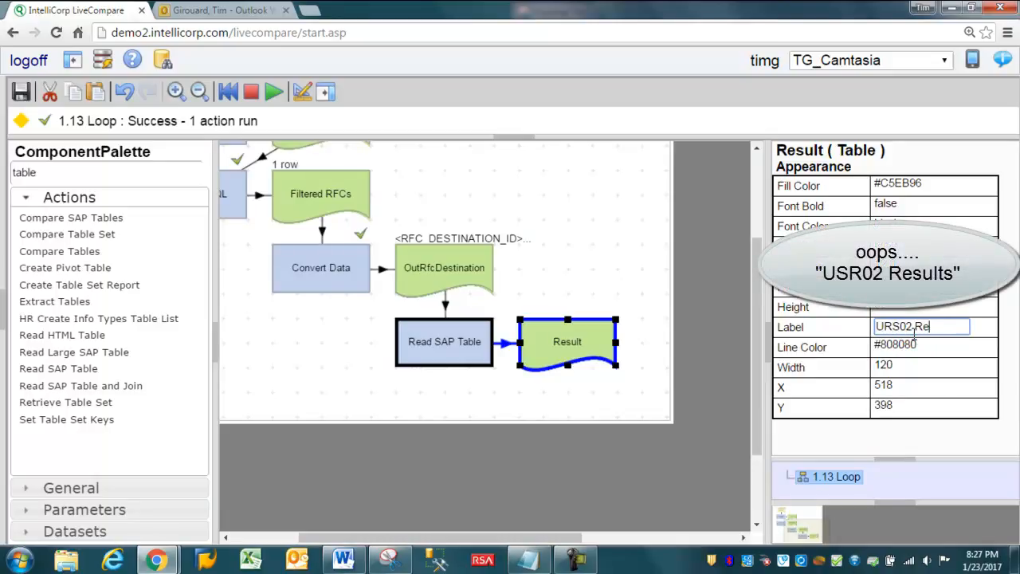
{"action": "type", "text": "sults"}
{"action": "key", "text": "Return"}
{"action": "left_click", "coordinate": [452, 341]}
{"action": "key", "text": "F8"}
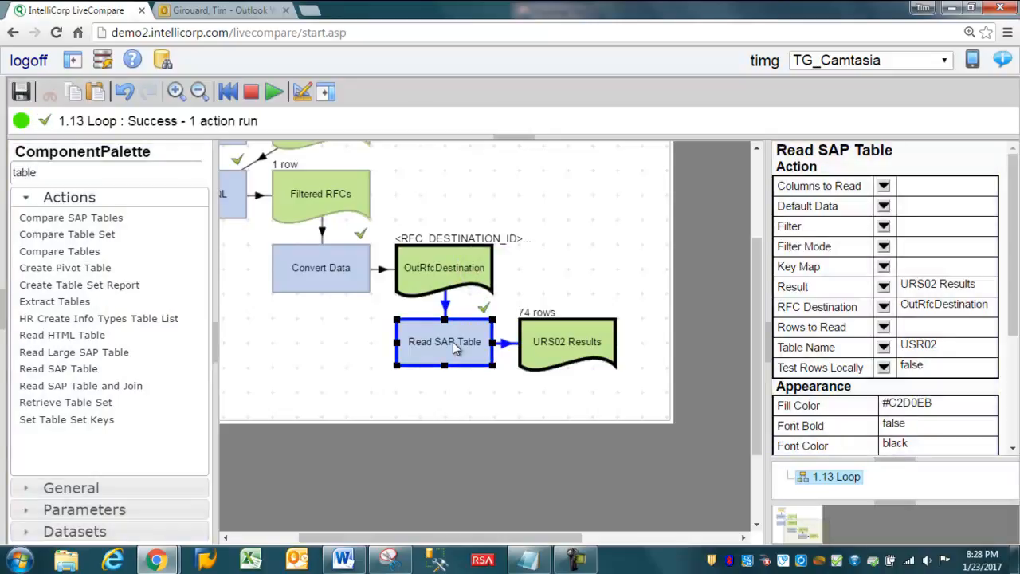
Step: View the contents of URS02 Results, examine the USTYP, UFLAG and GLTGB columns, and close the details window
{"action": "double_click", "coordinate": [574, 341]}
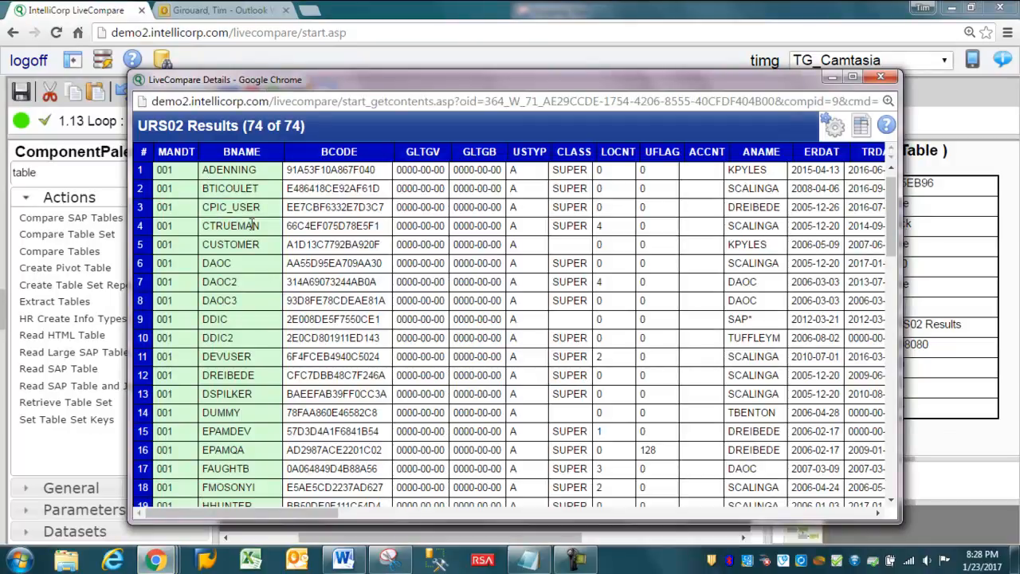
{"action": "left_click", "coordinate": [517, 151]}
{"action": "left_click", "coordinate": [521, 172]}
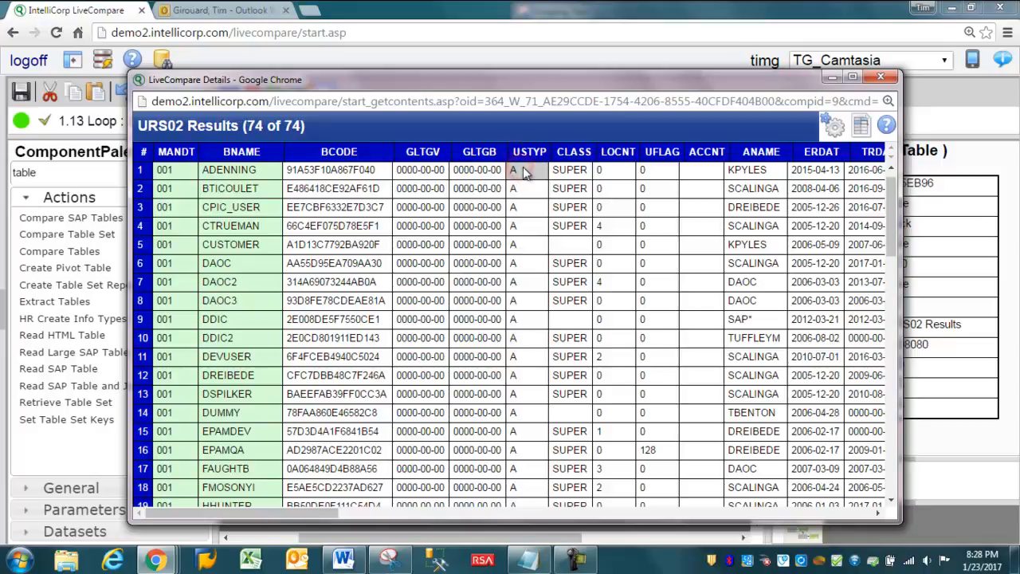
{"action": "left_click", "coordinate": [649, 170]}
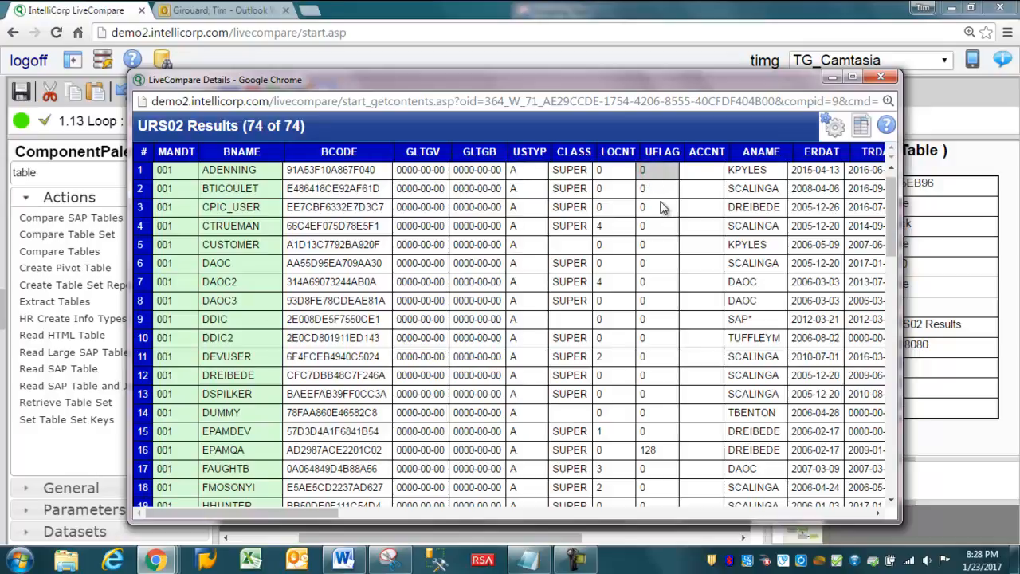
{"action": "left_click", "coordinate": [461, 157]}
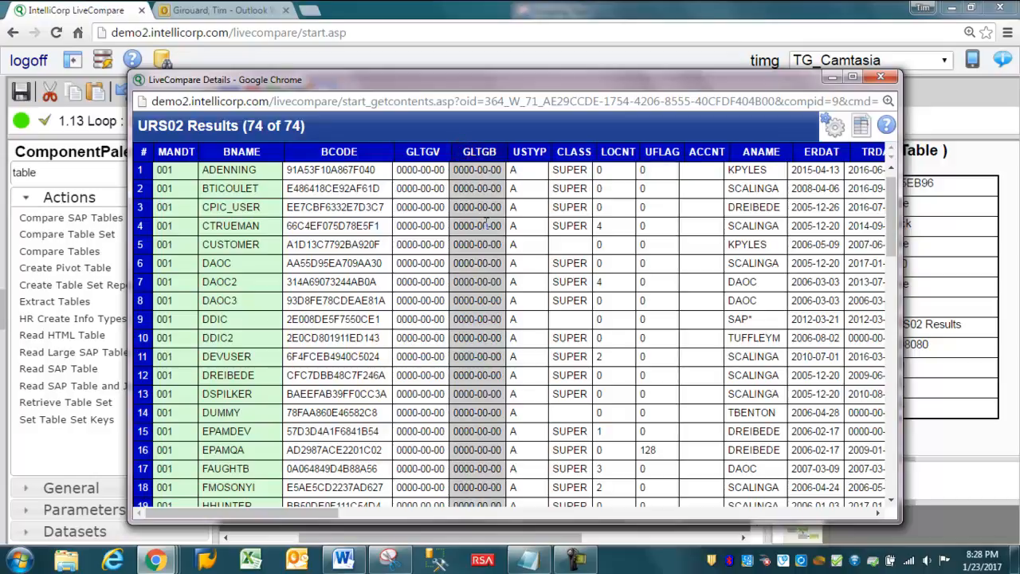
{"action": "left_click", "coordinate": [522, 170]}
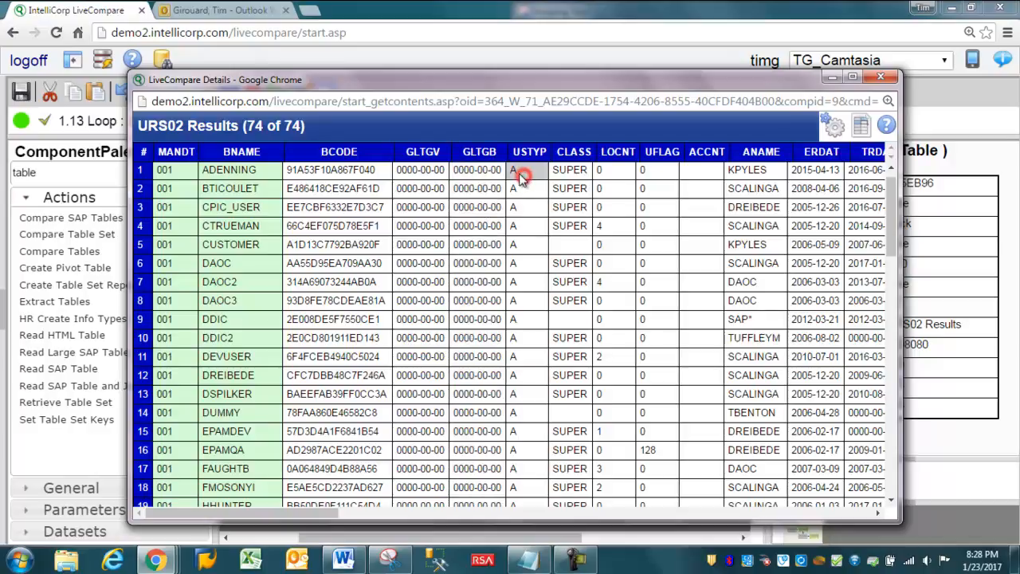
{"action": "left_click", "coordinate": [664, 172]}
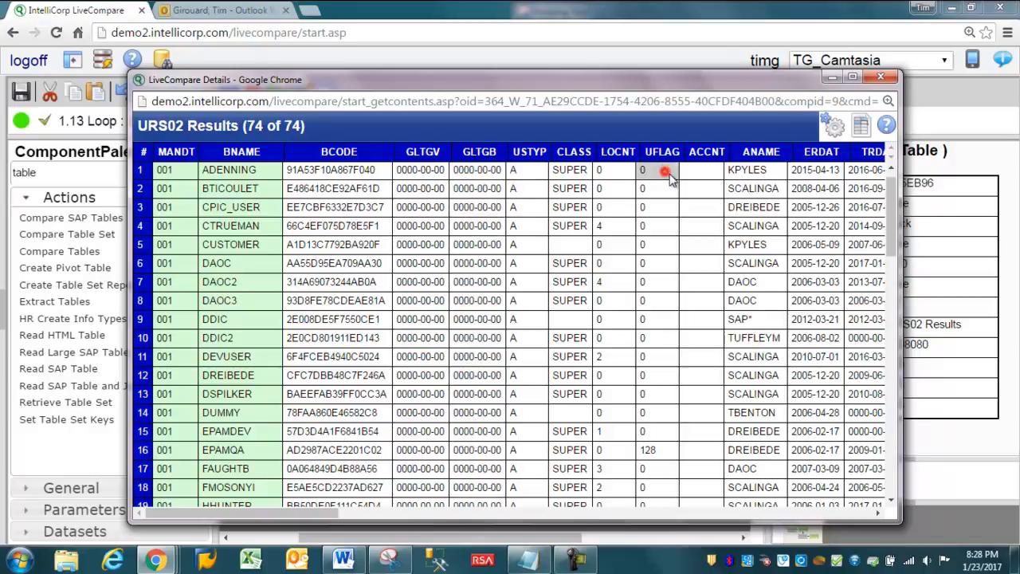
{"action": "left_click", "coordinate": [884, 80]}
Step: Find Execute SQL by searching for "sql", place it below Read SAP Table, and assign URS02 Results as its Source1
{"action": "left_click_drag", "start_coordinate": [57, 171], "coordinate": [4, 163]}
{"action": "type", "text": "sql"}
{"action": "left_click_drag", "start_coordinate": [68, 239], "coordinate": [405, 434]}
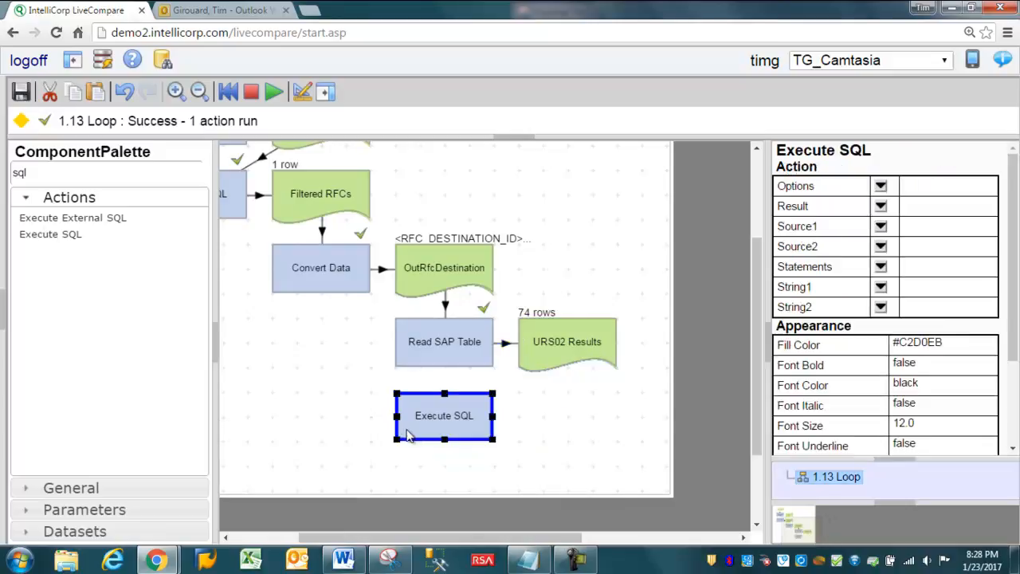
{"action": "left_click", "coordinate": [880, 227]}
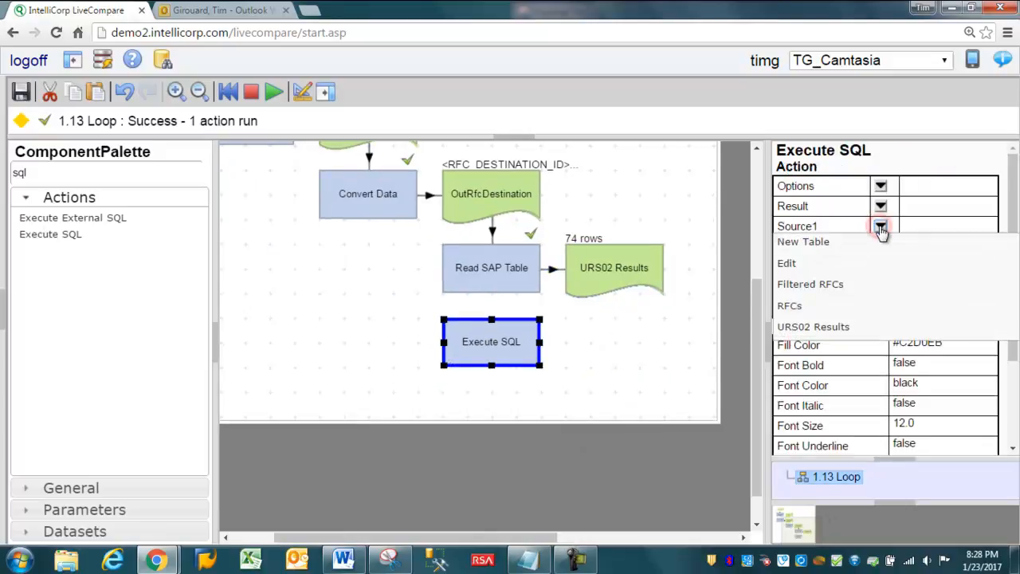
{"action": "left_click", "coordinate": [813, 325]}
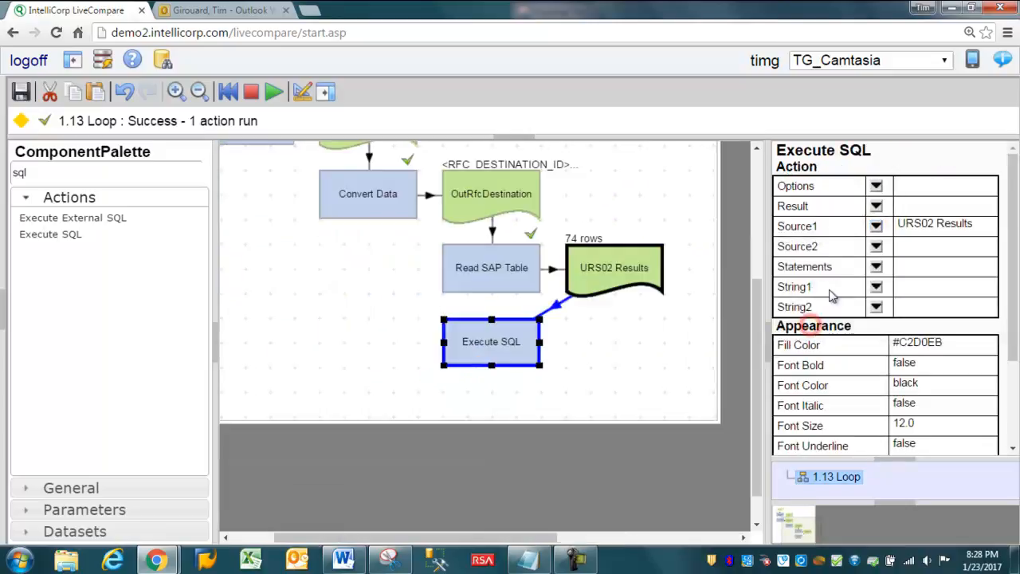
Step: Output the new Execute SQL action to a new table placed beside it and label that table Active Accounts
{"action": "left_click", "coordinate": [875, 206]}
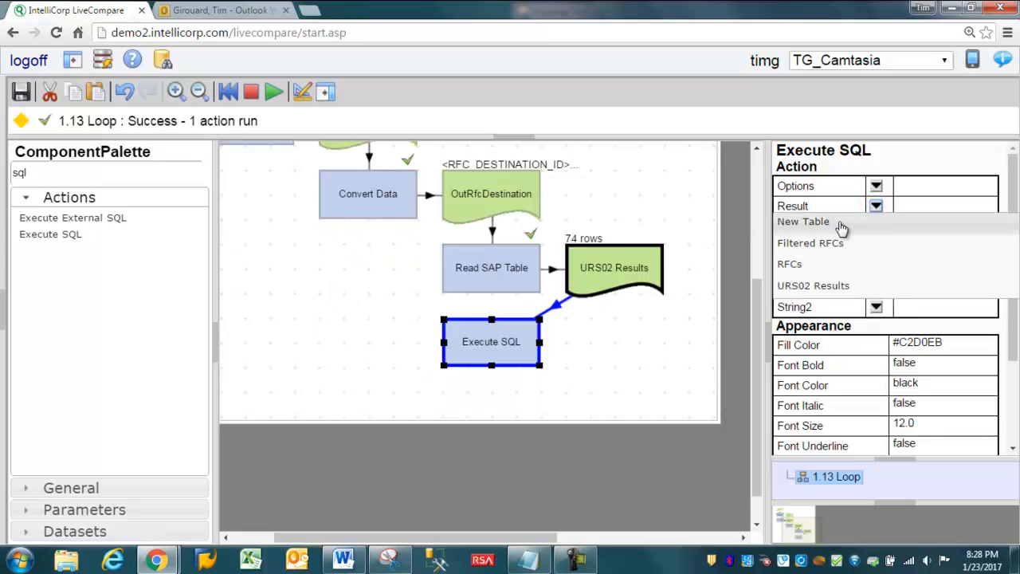
{"action": "left_click", "coordinate": [841, 224]}
{"action": "left_click_drag", "start_coordinate": [486, 416], "coordinate": [623, 341]}
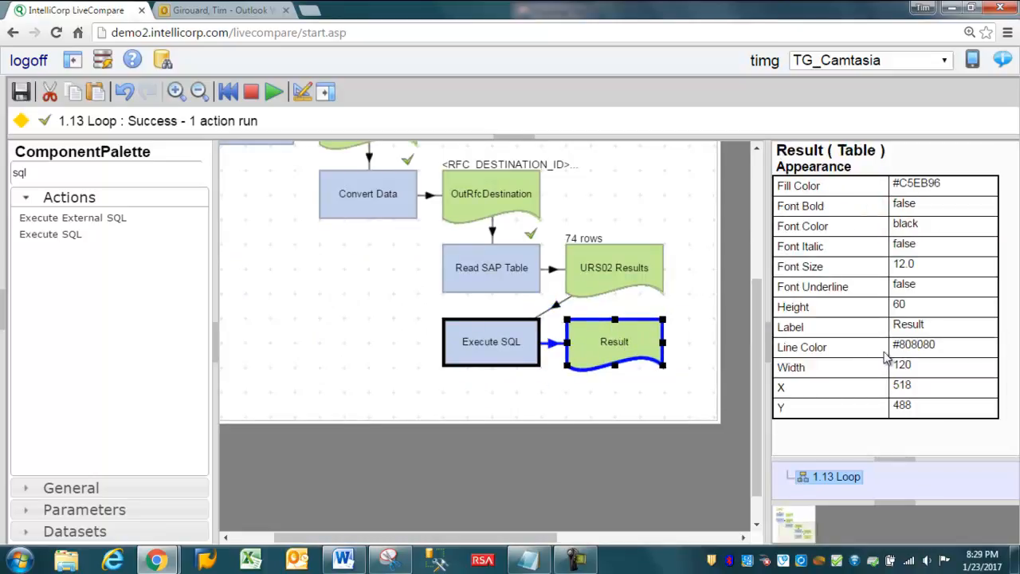
{"action": "left_click", "coordinate": [908, 325]}
{"action": "type", "text": "Ac"}
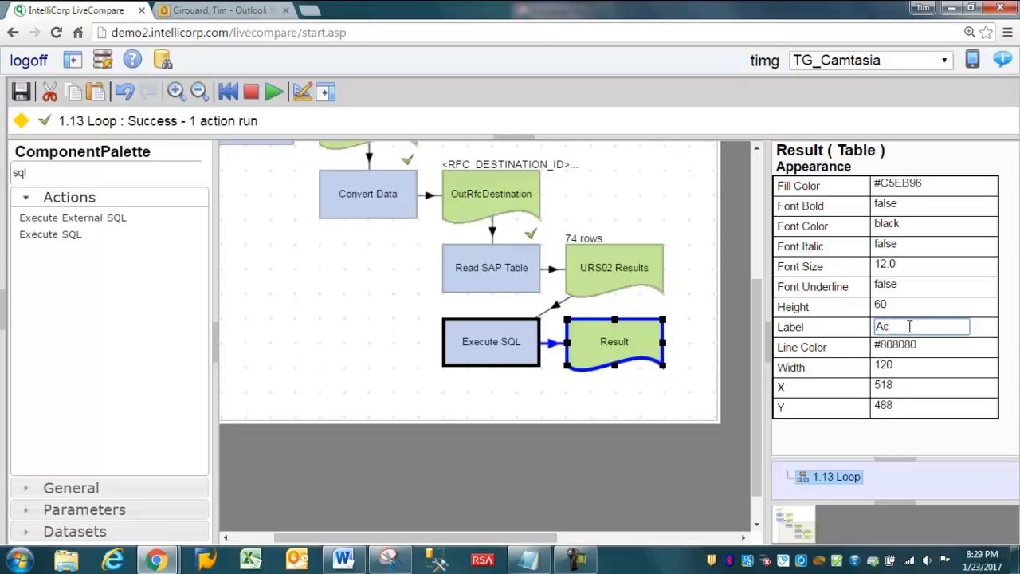
{"action": "type", "text": "tive Accounts"}
{"action": "key", "text": "Return"}
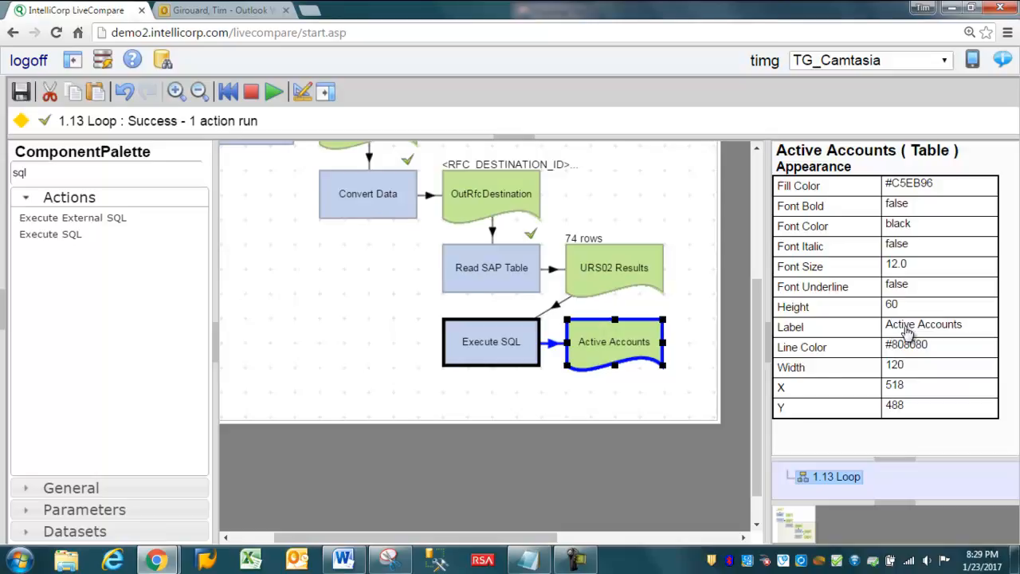
Step: Edit the Statements of the new Execute SQL action and insert a row starting with "CREATE TABLE Result AS"
{"action": "left_click", "coordinate": [497, 340]}
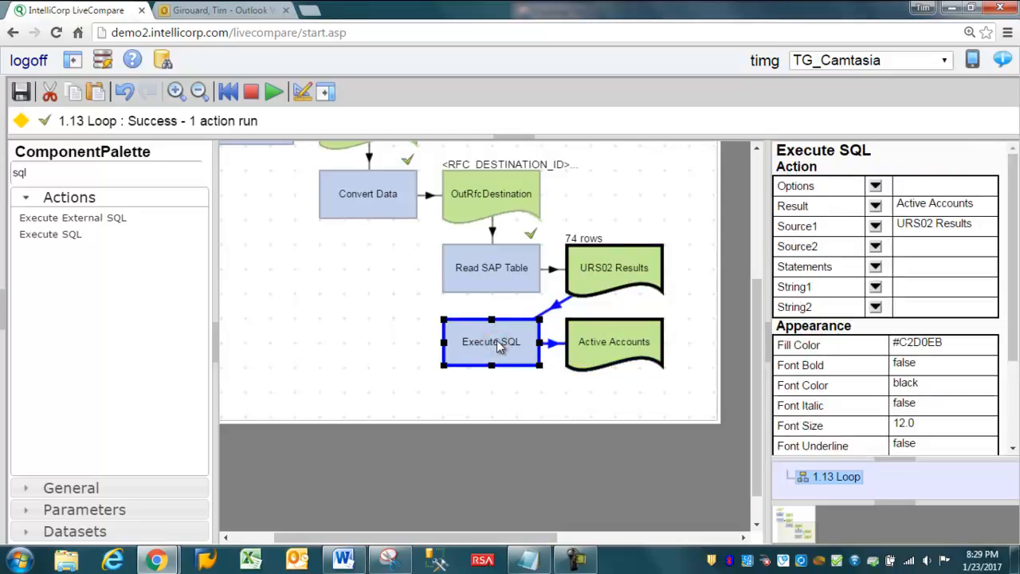
{"action": "right_click", "coordinate": [497, 339]}
{"action": "left_click", "coordinate": [563, 452]}
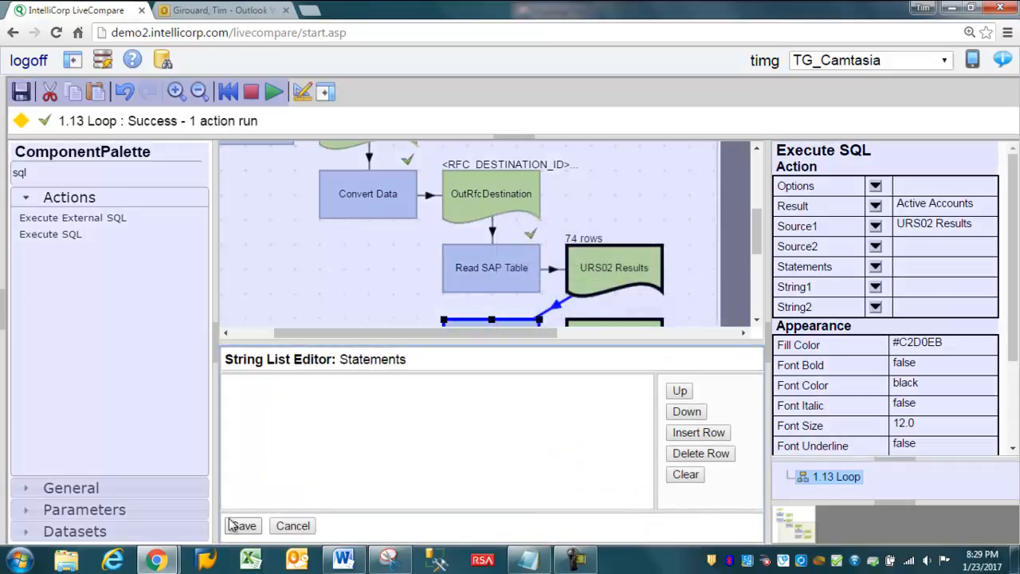
{"action": "left_click", "coordinate": [679, 434]}
{"action": "type", "text": "CREATE T"}
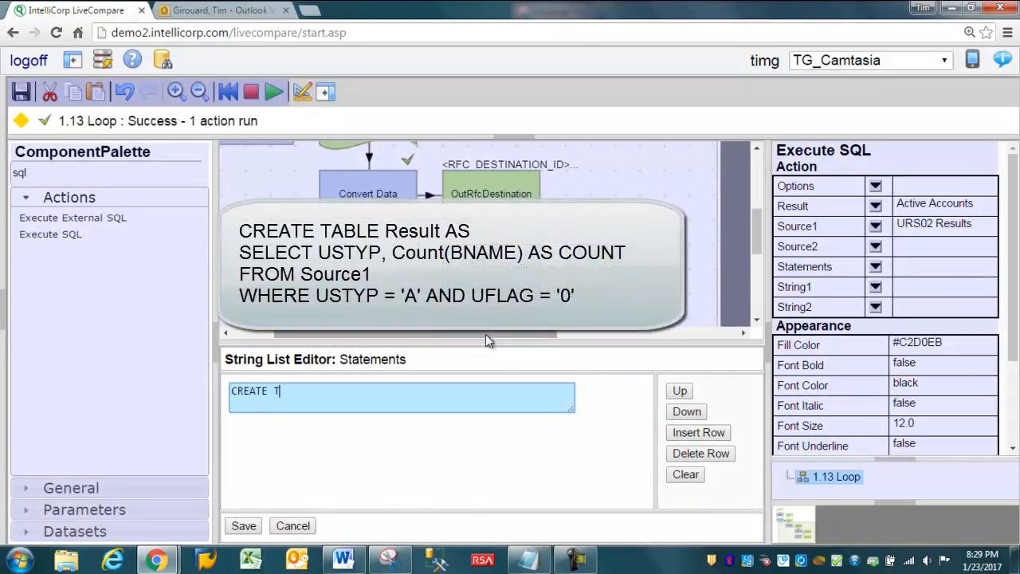
{"action": "type", "text": "ABLE Result AS"}
{"action": "key", "text": "Return"}
Step: Add the line "SELECT USTYP, Count(BNAME) AS COUNT" to the SQL statement
{"action": "type", "text": "SELECT US"}
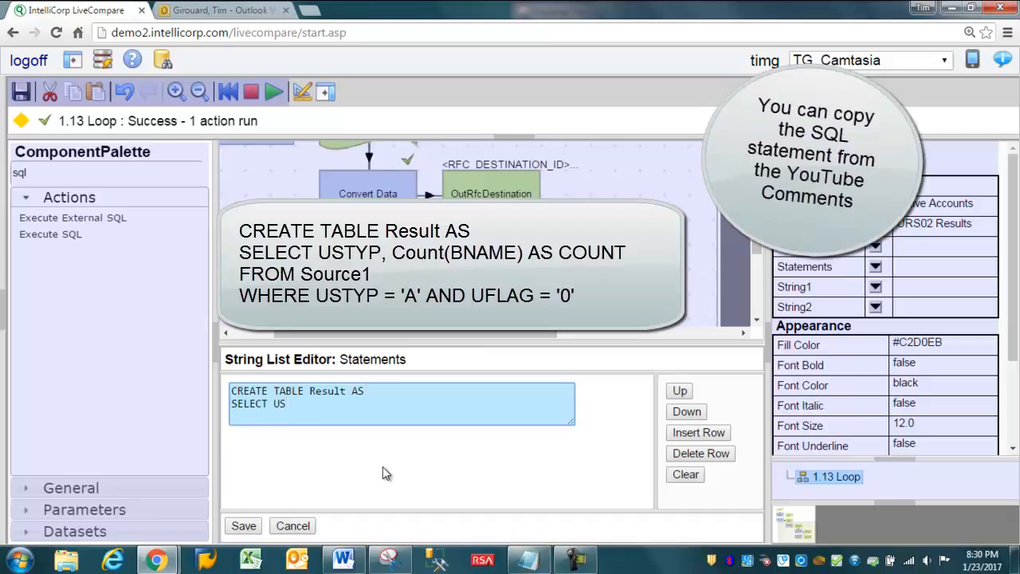
{"action": "type", "text": "TYP, Count(BNAME) AS COUNT"}
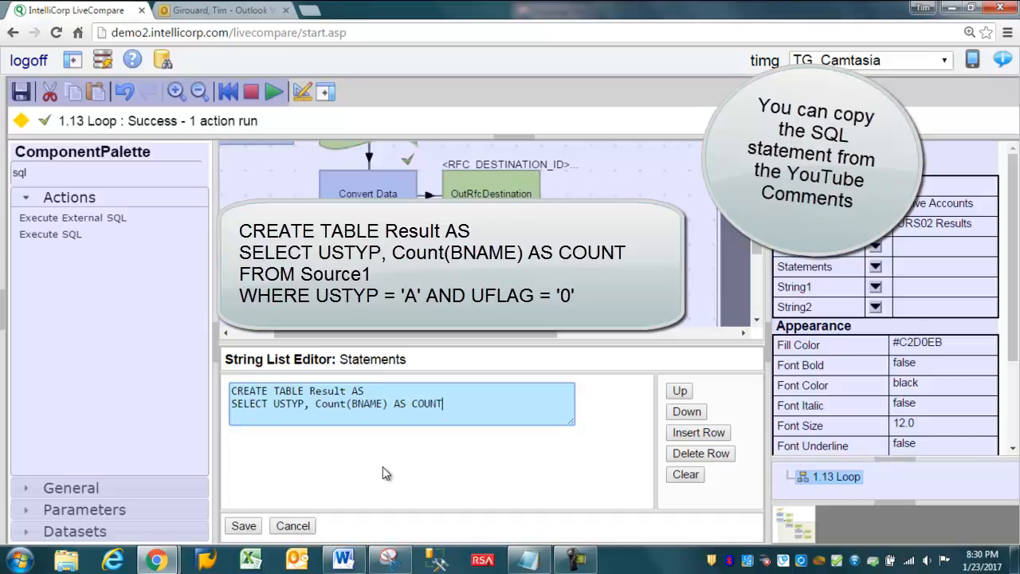
{"action": "key", "text": "Return"}
Step: Add the line "FROM Source1" to the SQL statement and start a new line below it
{"action": "type", "text": "FROM"}
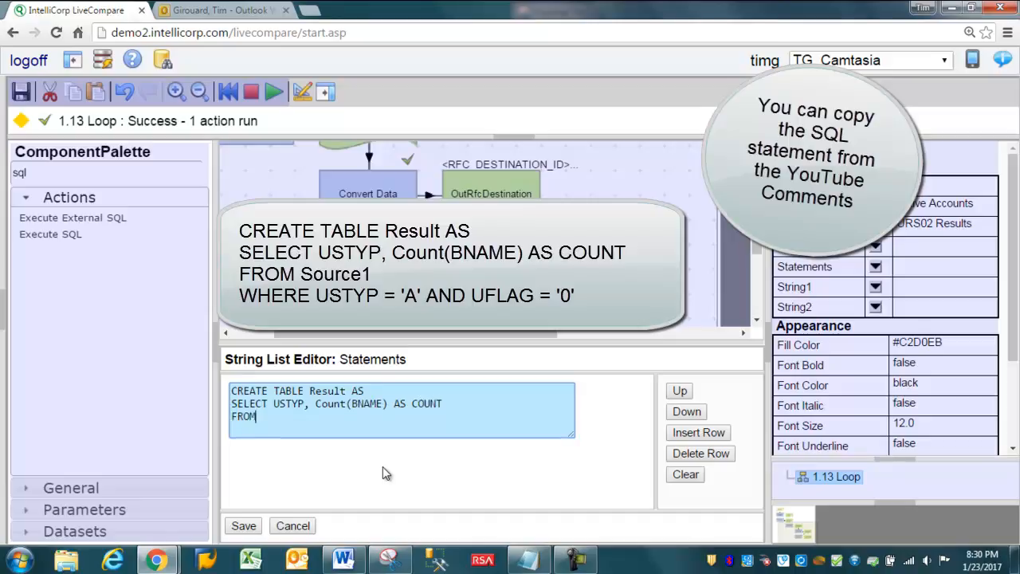
{"action": "type", "text": " Source1"}
{"action": "key", "text": "Return"}
Step: Complete the SQL statement with "WHERE USTYP = 'A' AND UFLAG = '0'" and save the Statements
{"action": "type", "text": "WHERE "}
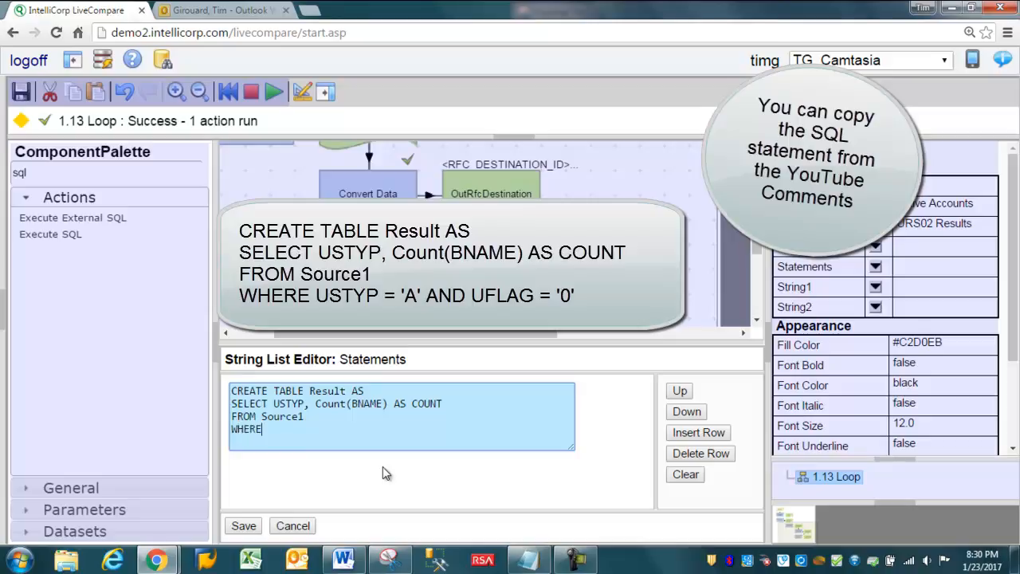
{"action": "type", "text": "USTYP ="}
{"action": "key", "text": "BackSpace"}
{"action": "key", "text": "BackSpace"}
{"action": "key", "text": "BackSpace"}
{"action": "type", "text": "= 'A' AND UFLAG = '0'"}
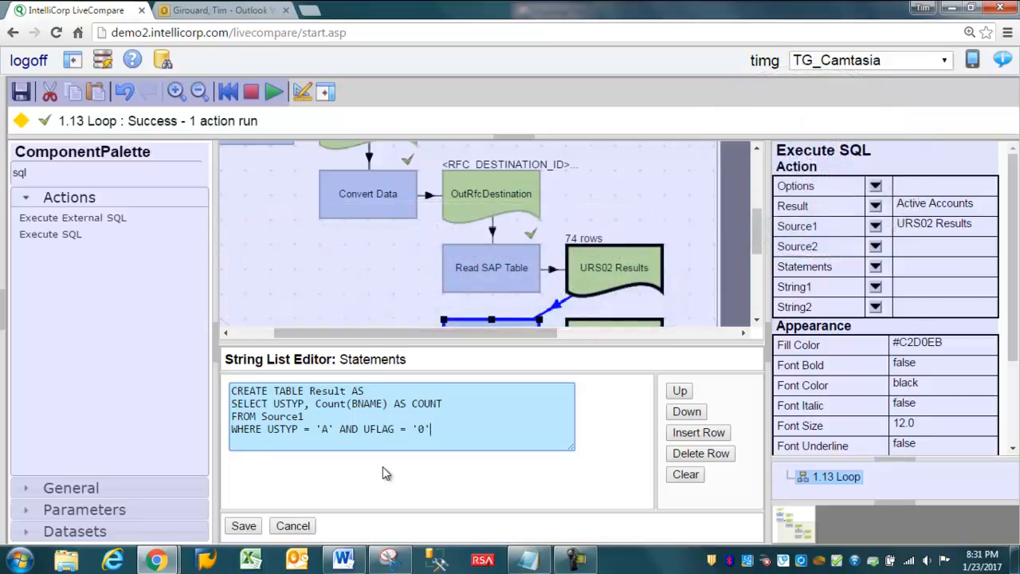
{"action": "left_click", "coordinate": [244, 527]}
Step: Run the lower Execute SQL action and inspect the contents of its Active Accounts table
{"action": "key", "text": "F8"}
{"action": "left_click", "coordinate": [475, 353]}
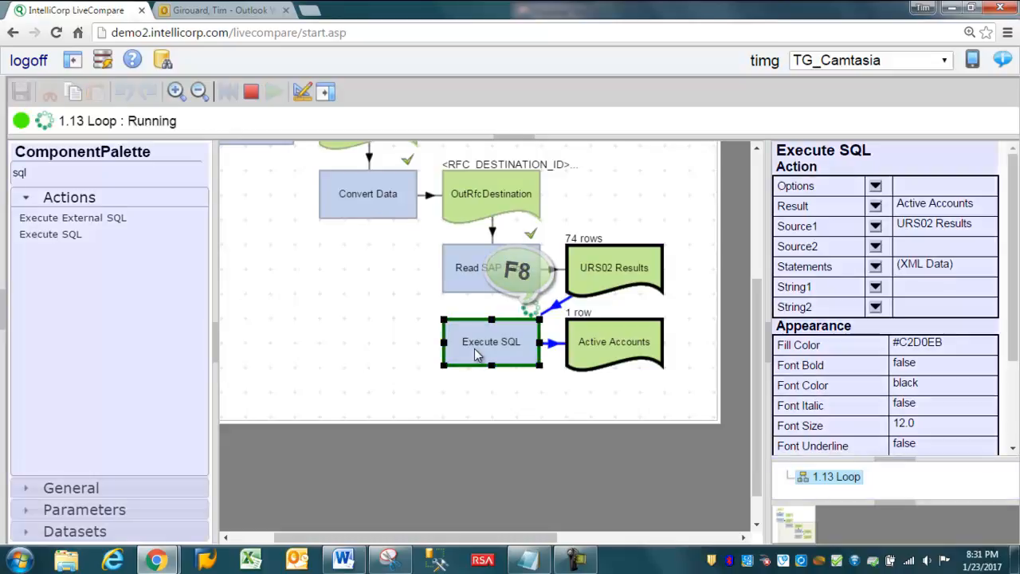
{"action": "double_click", "coordinate": [604, 348]}
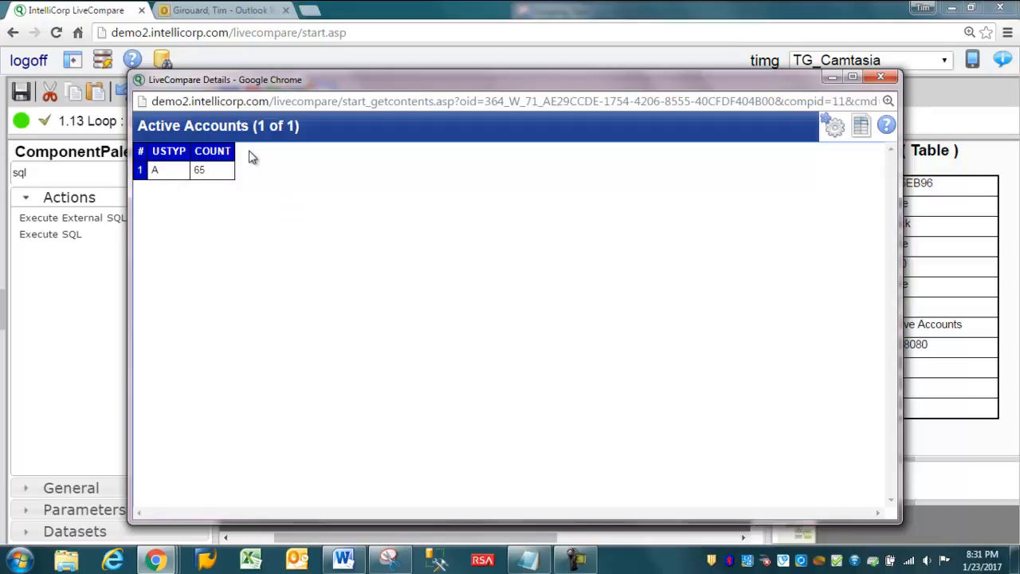
{"action": "left_click", "coordinate": [880, 76]}
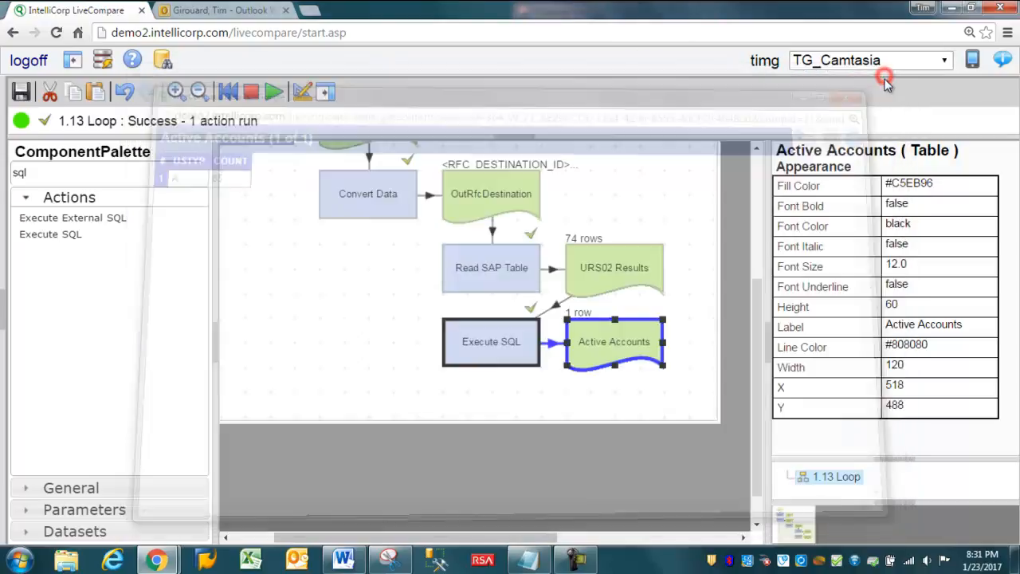
Step: Insert a second row "ALTER TABLE Result ADD RFC nvarchar(120)" into the Statements of the lower Execute SQL action and save
{"action": "left_click", "coordinate": [488, 351]}
{"action": "key", "text": "F3"}
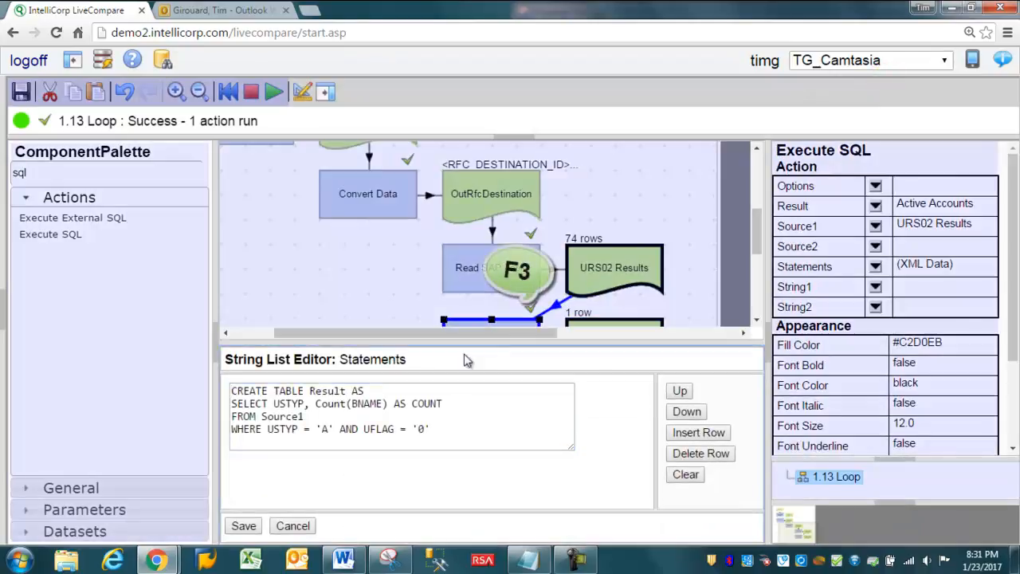
{"action": "left_click", "coordinate": [699, 435]}
{"action": "type", "text": "ALT"}
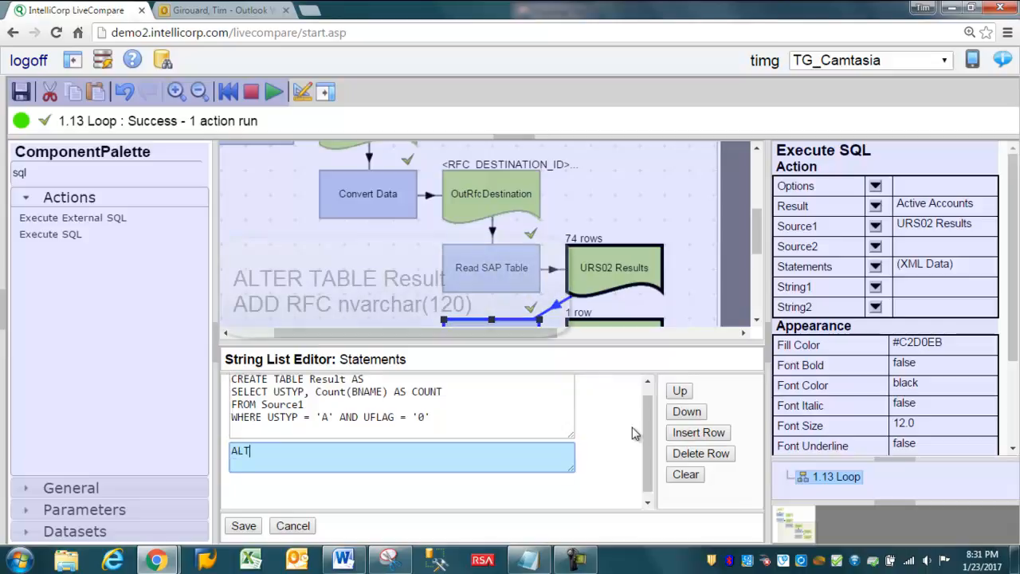
{"action": "type", "text": "ER TABLE Result ADD R"}
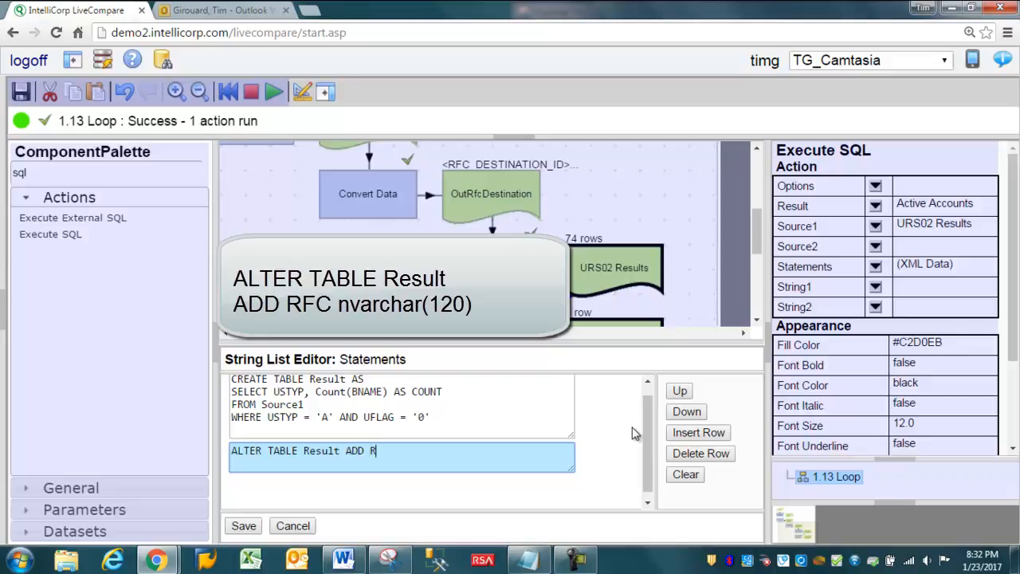
{"action": "type", "text": "FC nvarchar"}
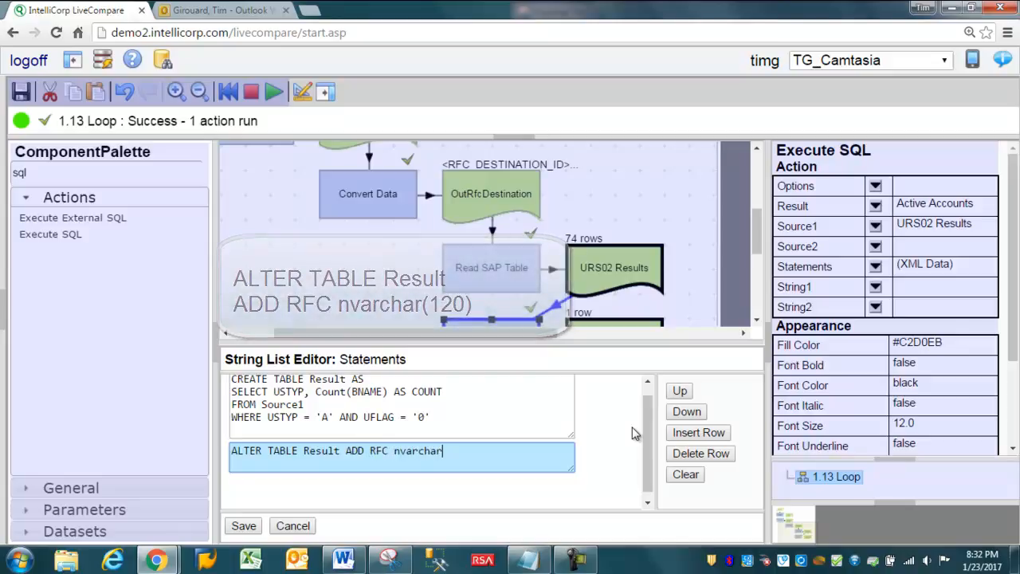
{"action": "type", "text": "(120"}
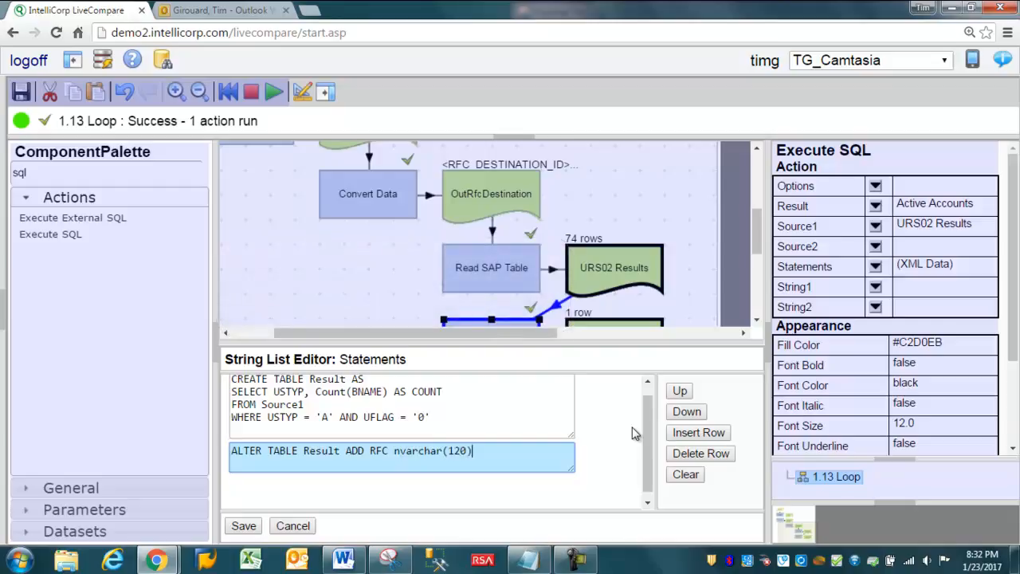
{"action": "left_click", "coordinate": [237, 530]}
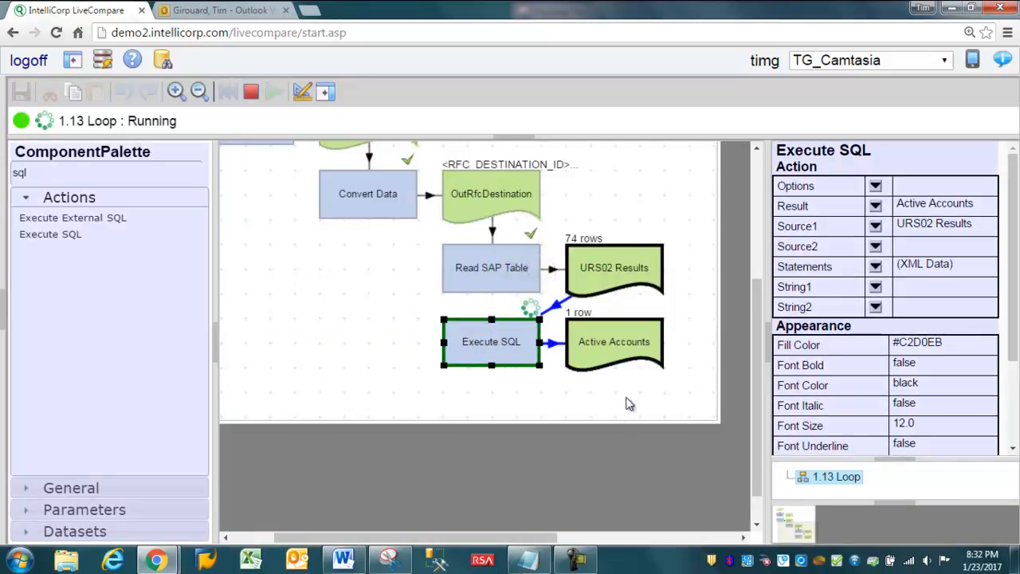
Step: Check the columns of the Active Accounts table after rerunning Execute SQL
{"action": "double_click", "coordinate": [603, 348]}
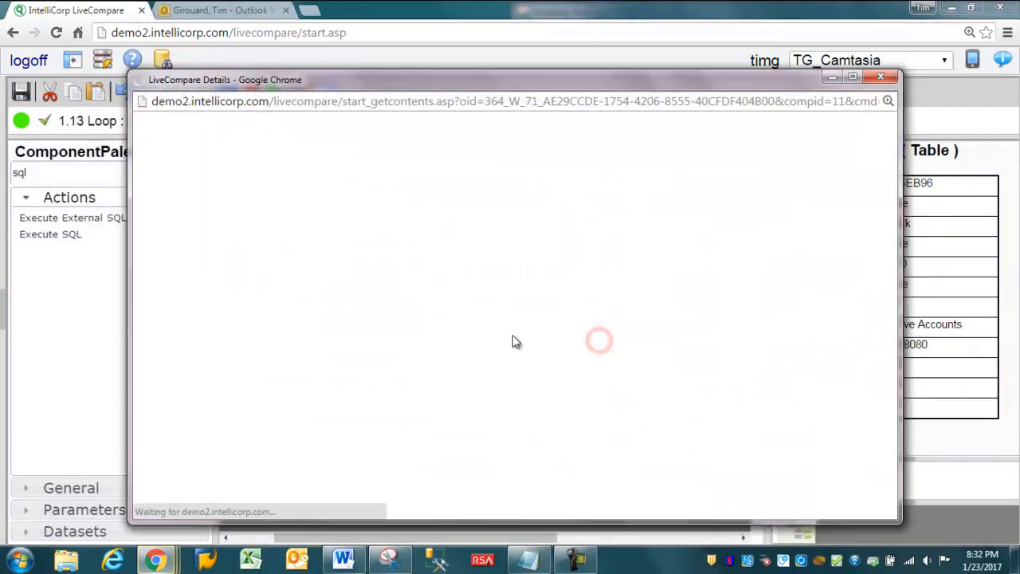
{"action": "left_click", "coordinate": [880, 76]}
Step: Insert another row "UPDATE Result SET RFC = 'String1'" into the Statements of the lower Execute SQL action
{"action": "left_click", "coordinate": [483, 349]}
{"action": "key", "text": "F3"}
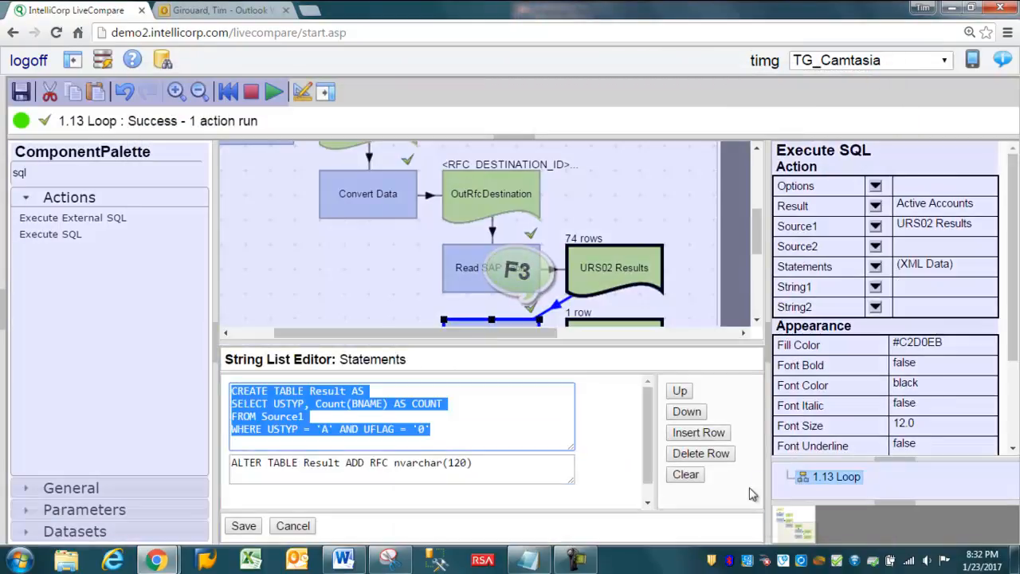
{"action": "left_click", "coordinate": [693, 435]}
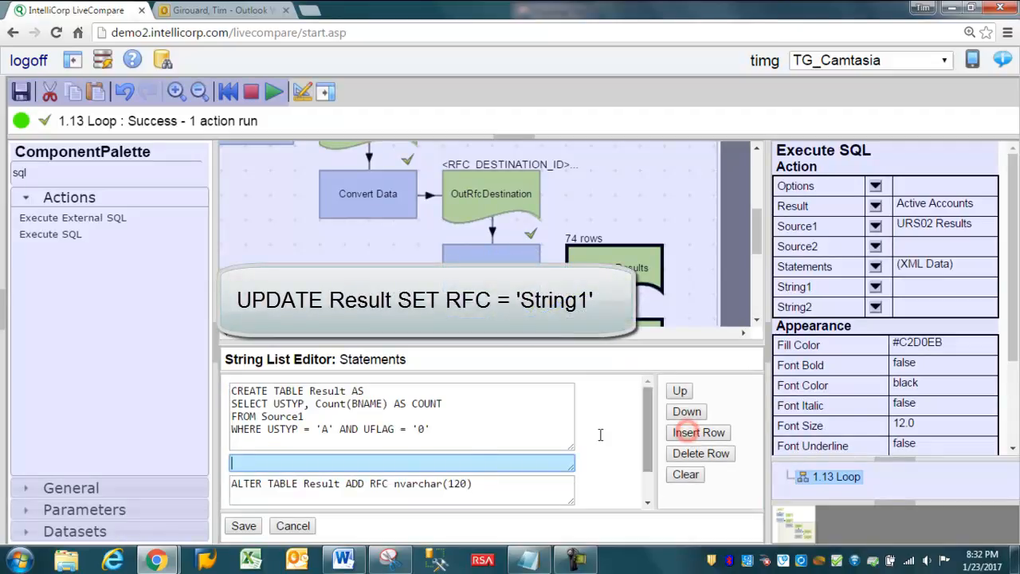
{"action": "type", "text": "UPDATE REs"}
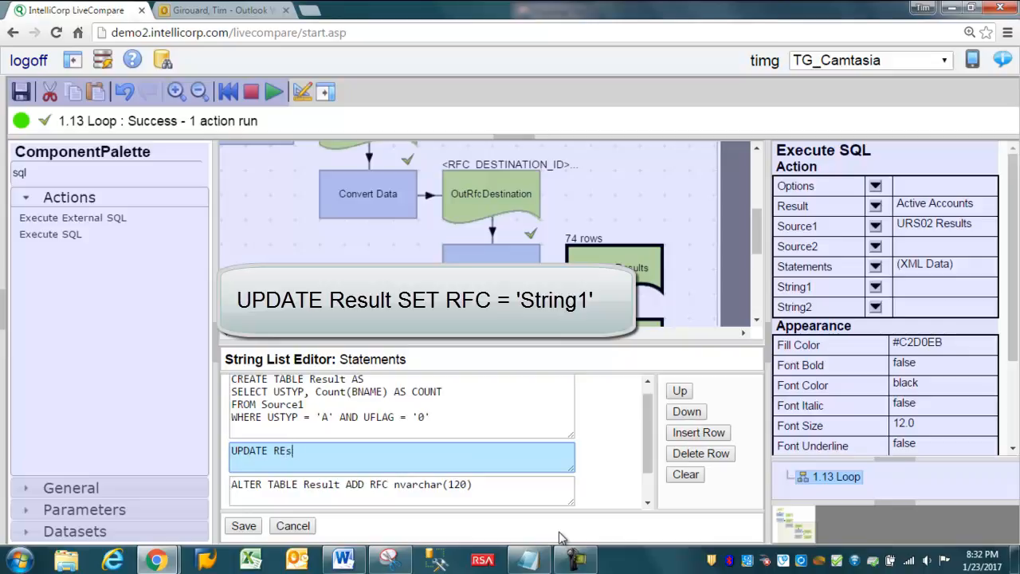
{"action": "type", "text": "ult SET RFC = 'String1'"}
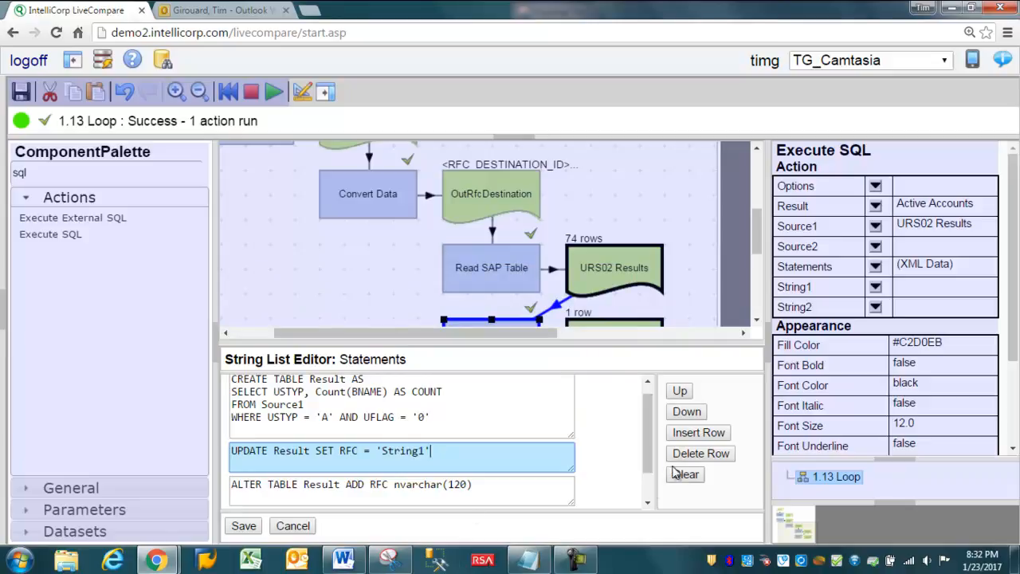
Step: Move the UPDATE row below the ALTER TABLE row and save the Statements
{"action": "left_click", "coordinate": [686, 411]}
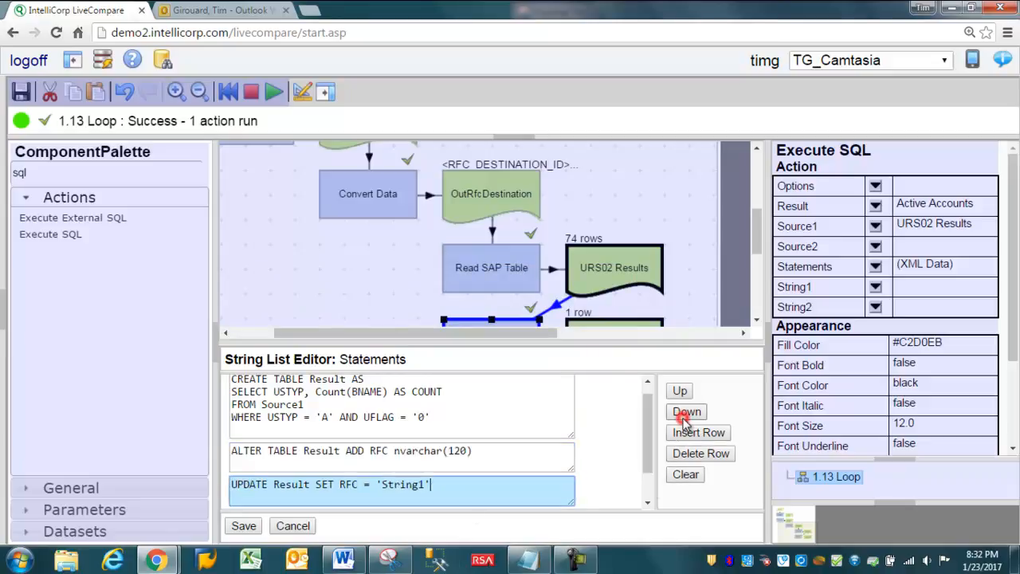
{"action": "left_click_drag", "start_coordinate": [634, 342], "coordinate": [641, 265]}
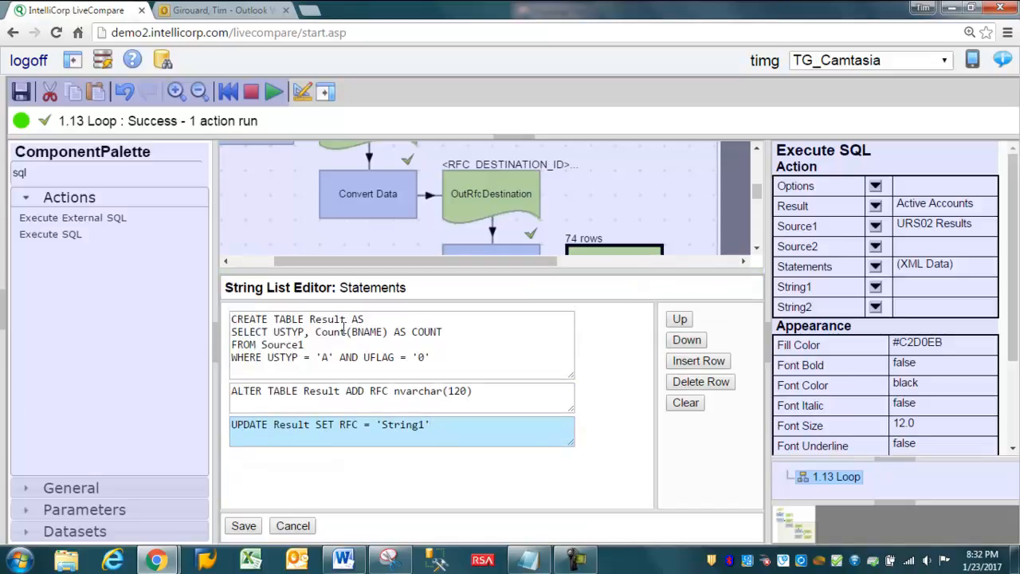
{"action": "left_click", "coordinate": [243, 526]}
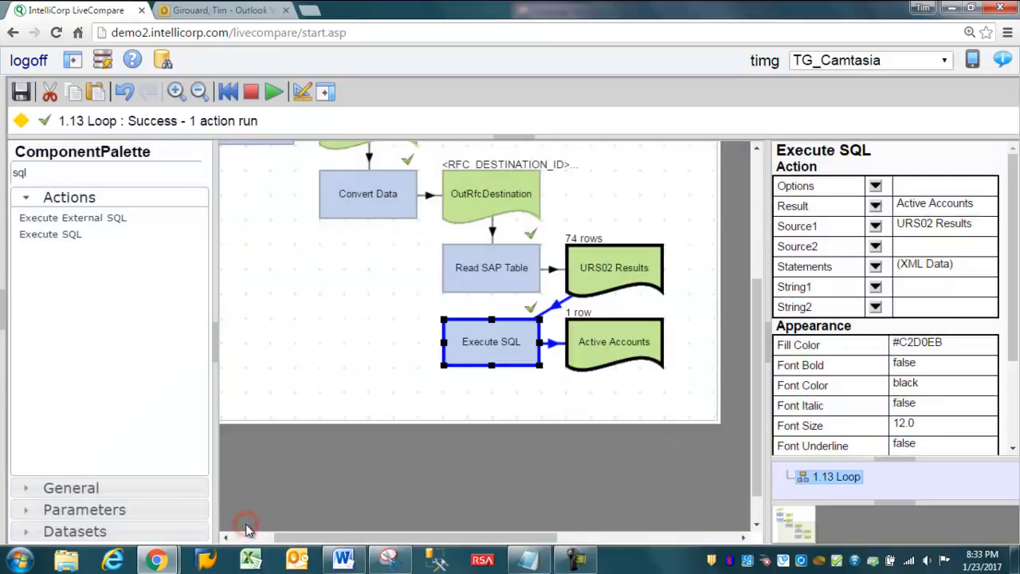
Step: Move Read SAP Table, URS02 Results, the lower Execute SQL and Active Accounts together so Read SAP Table sits beside OutRfcDestination
{"action": "scroll", "coordinate": [702, 284], "scroll_direction": "up", "scroll_amount": 1}
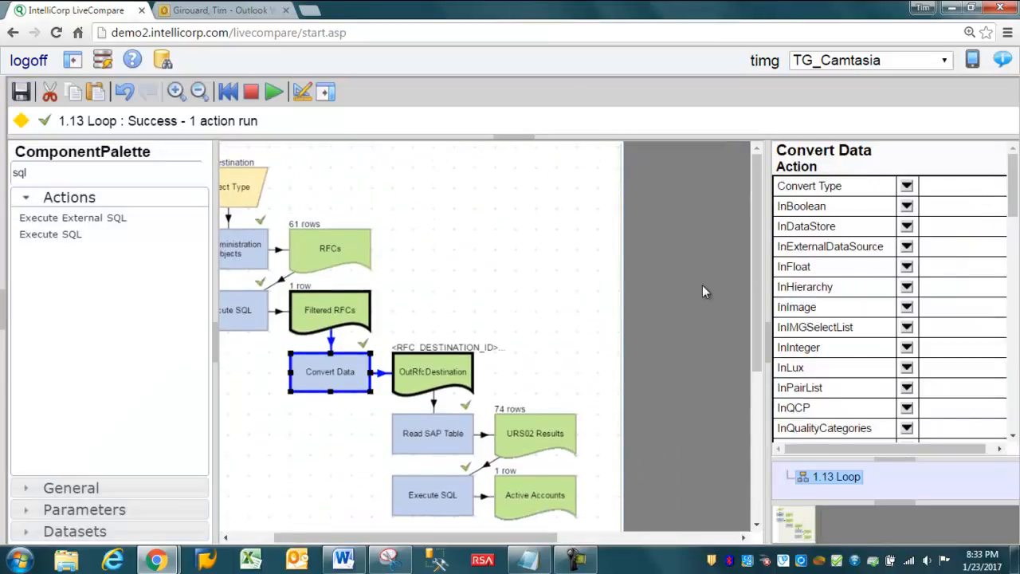
{"action": "scroll", "coordinate": [655, 277], "scroll_direction": "down", "scroll_amount": 1}
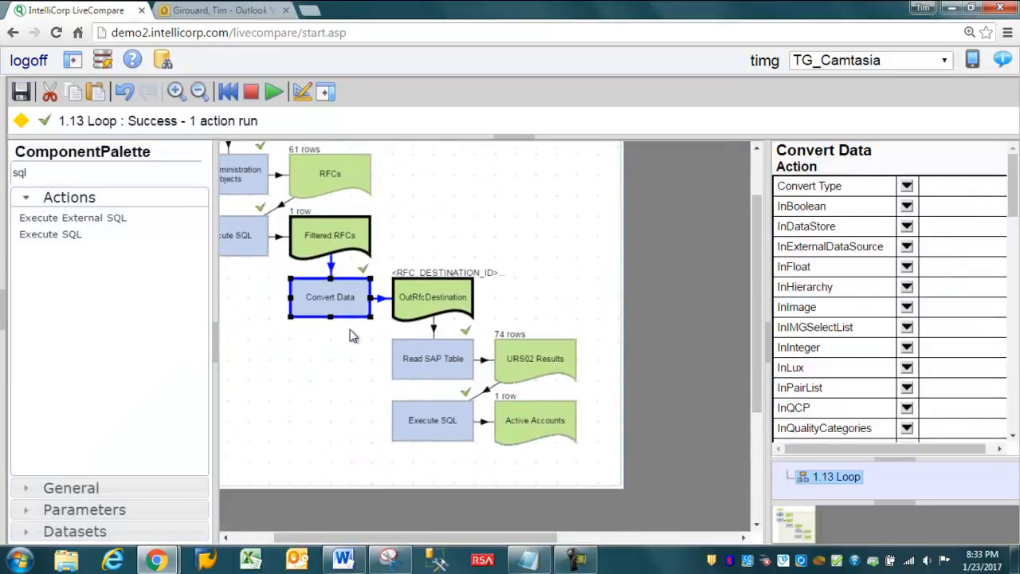
{"action": "left_click_drag", "start_coordinate": [372, 320], "coordinate": [622, 490]}
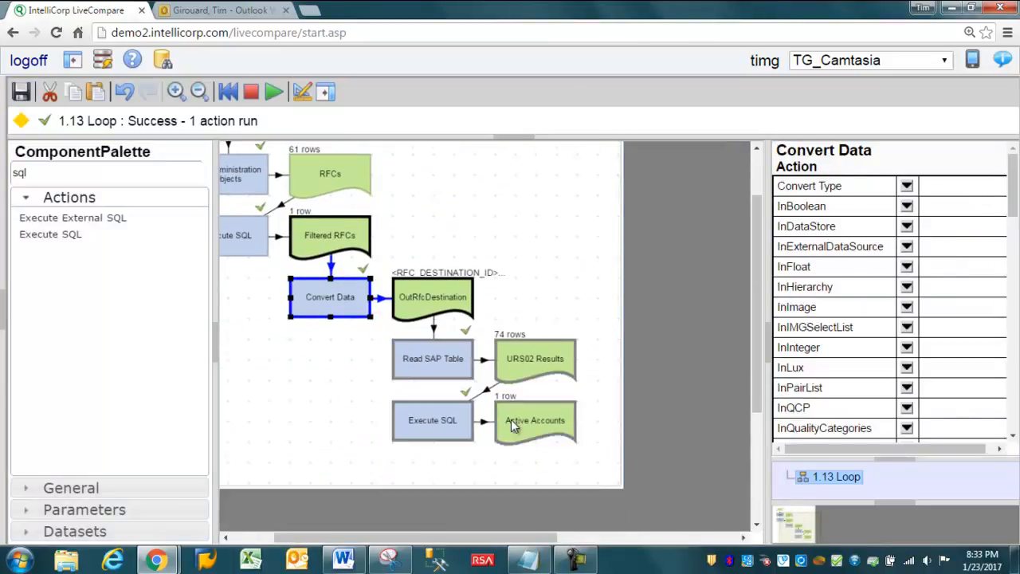
{"action": "left_click_drag", "start_coordinate": [431, 365], "coordinate": [528, 295]}
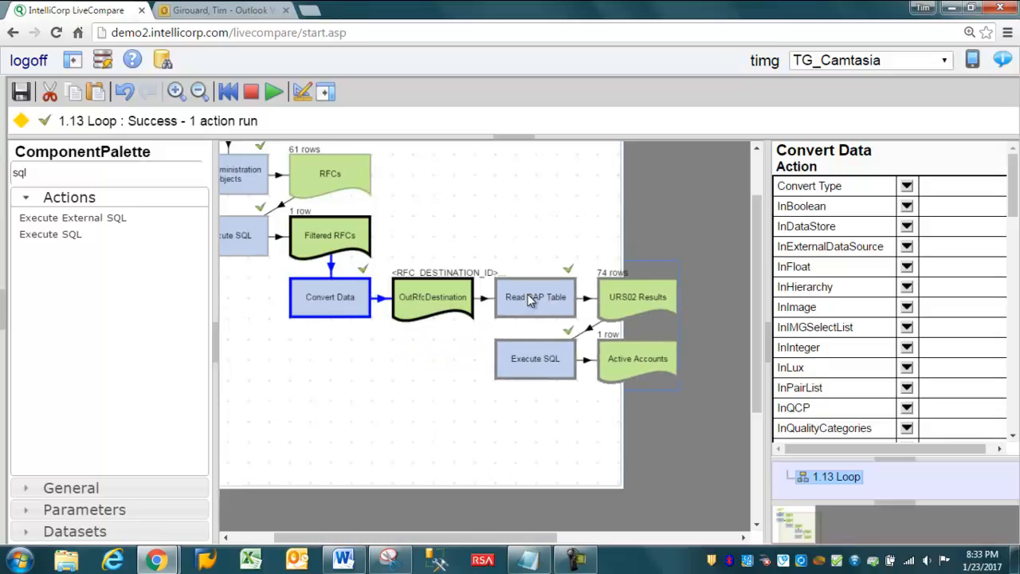
Step: Find Convert Data by searching for "conver" and place a second one below the existing Convert Data action
{"action": "double_click", "coordinate": [31, 170]}
{"action": "key", "text": "BackSpace"}
{"action": "type", "text": "conver"}
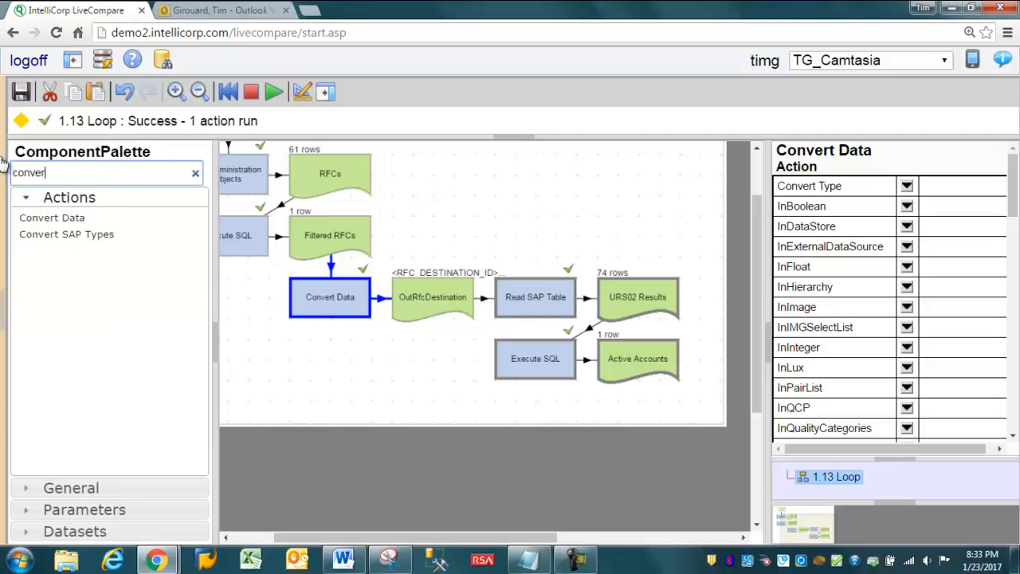
{"action": "left_click_drag", "start_coordinate": [50, 219], "coordinate": [295, 356]}
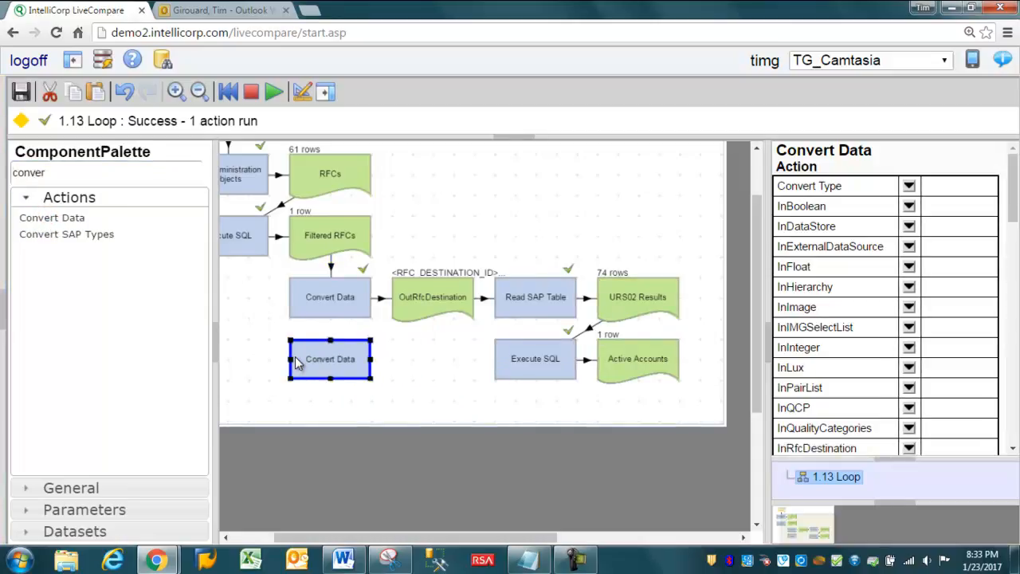
Step: Assign OutRfcDestination as the InRfcDestination of the new Convert Data action
{"action": "left_click", "coordinate": [437, 300]}
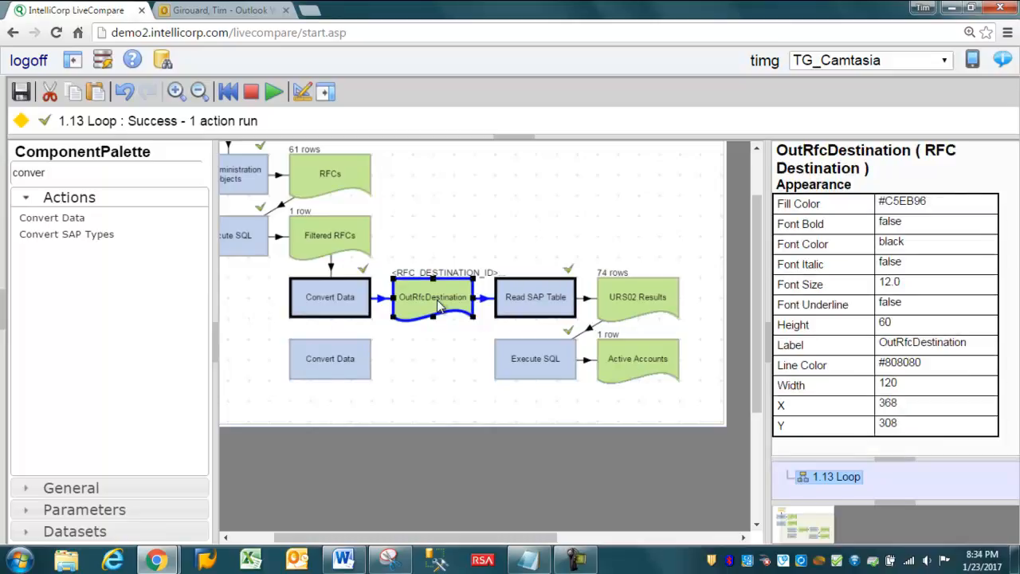
{"action": "left_click", "coordinate": [333, 366]}
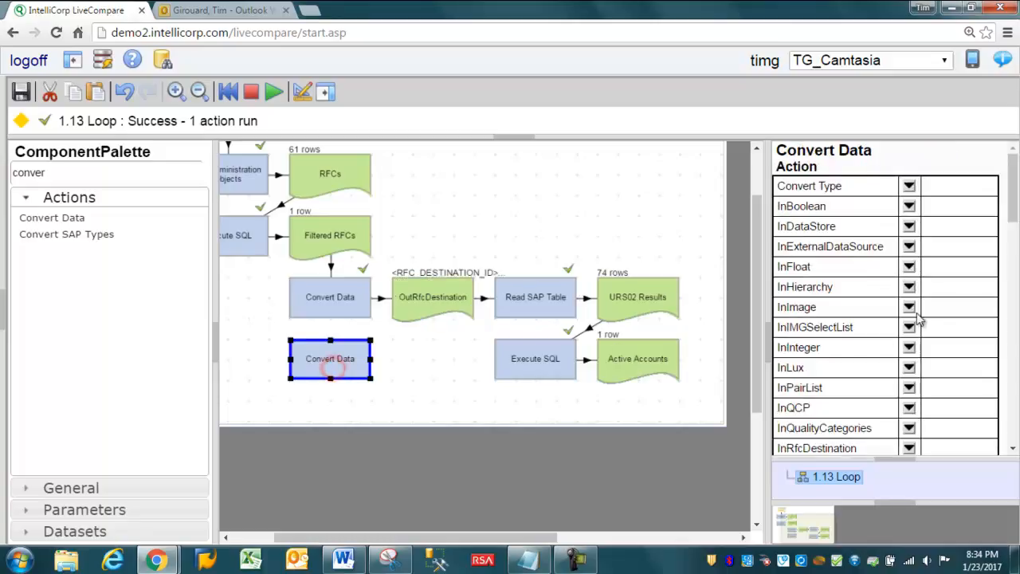
{"action": "left_click", "coordinate": [908, 448]}
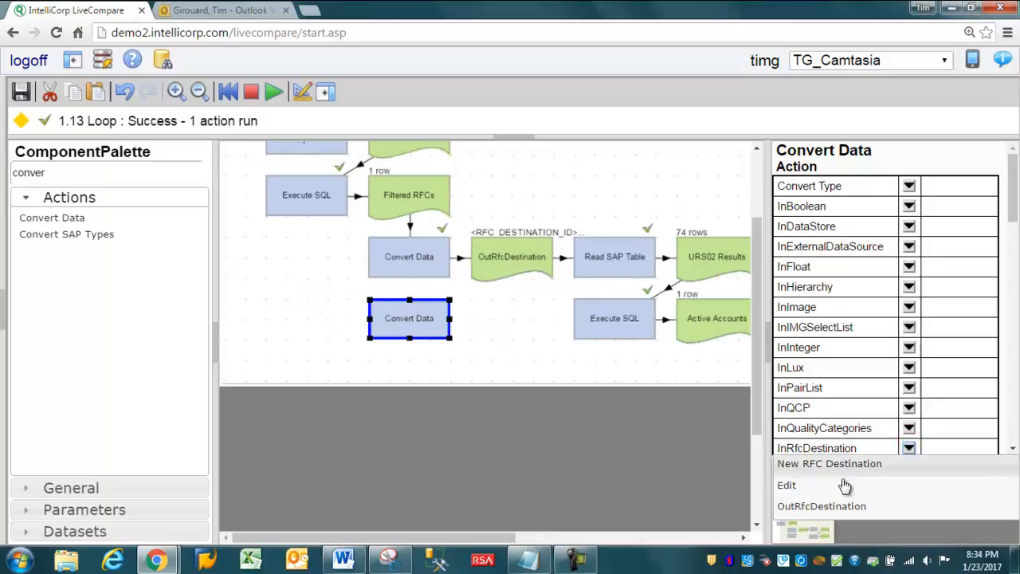
{"action": "left_click", "coordinate": [845, 506]}
Step: Output the new Convert Data action's OutString to a new string placed between it and Execute SQL
{"action": "left_click_drag", "start_coordinate": [1014, 199], "coordinate": [1017, 329]}
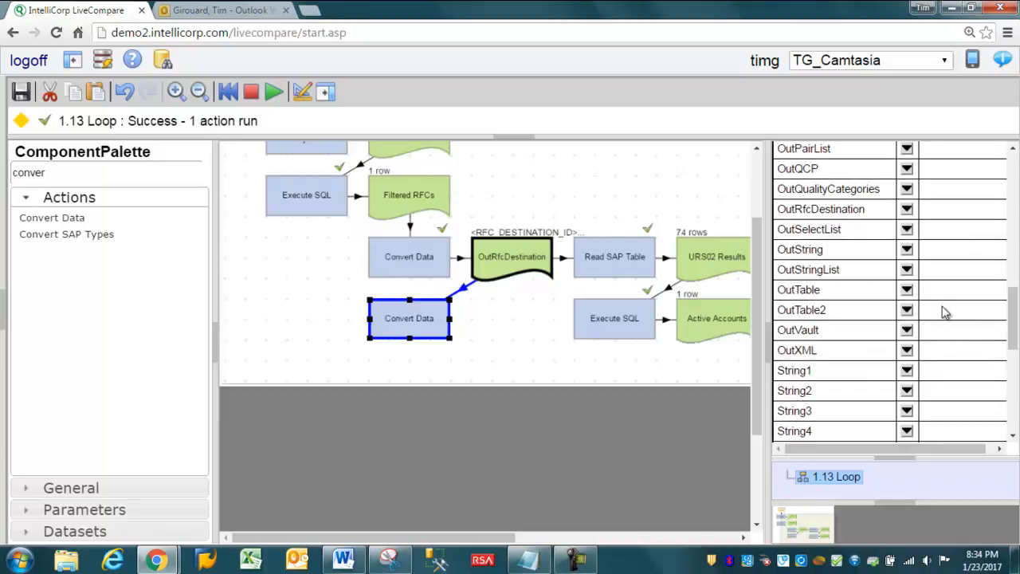
{"action": "left_click", "coordinate": [906, 250]}
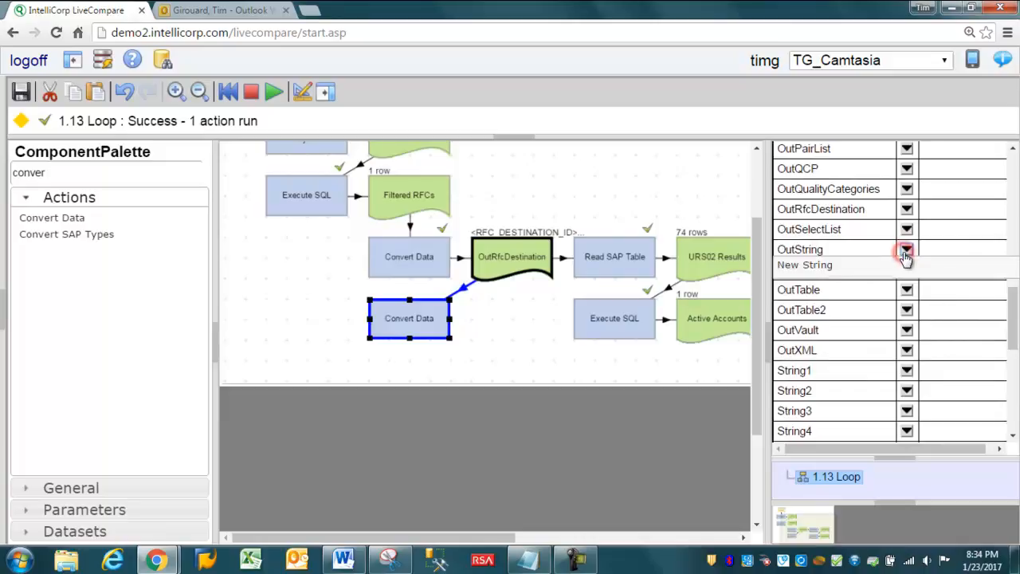
{"action": "left_click", "coordinate": [843, 265]}
{"action": "left_click_drag", "start_coordinate": [422, 403], "coordinate": [484, 344]}
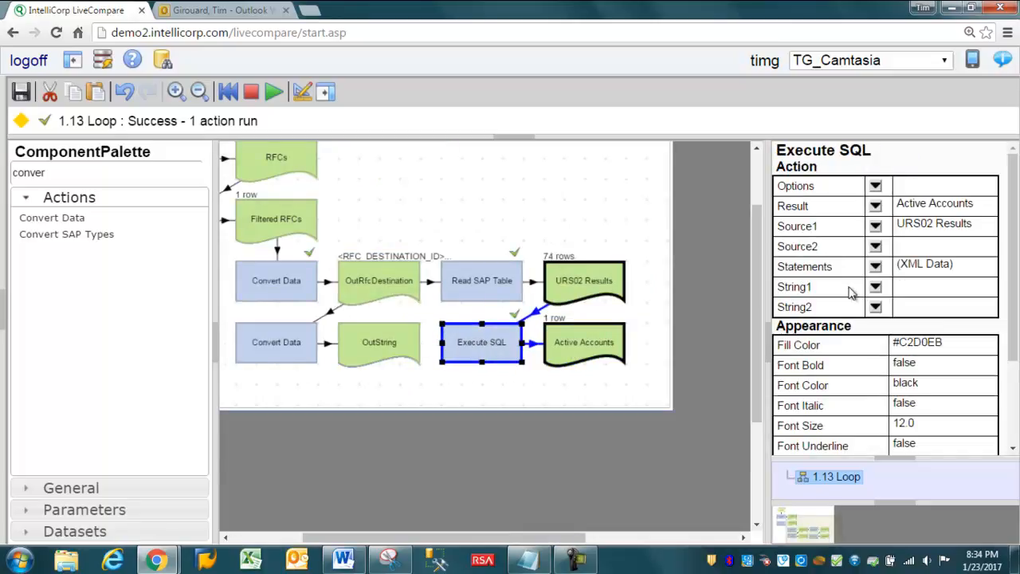
Step: Assign OutString as the String1 input of the lower Execute SQL action
{"action": "left_click", "coordinate": [879, 291]}
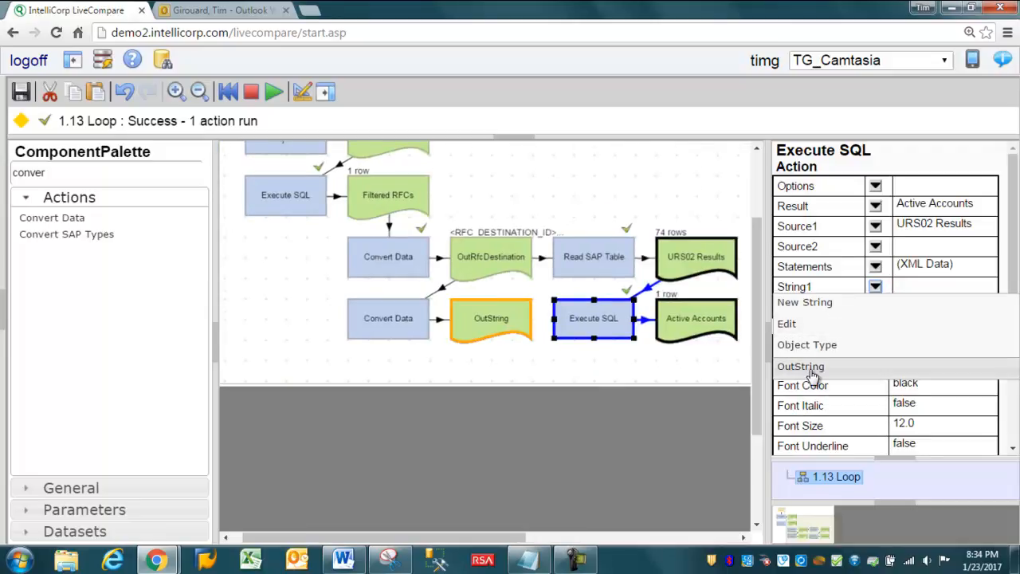
{"action": "left_click", "coordinate": [806, 366]}
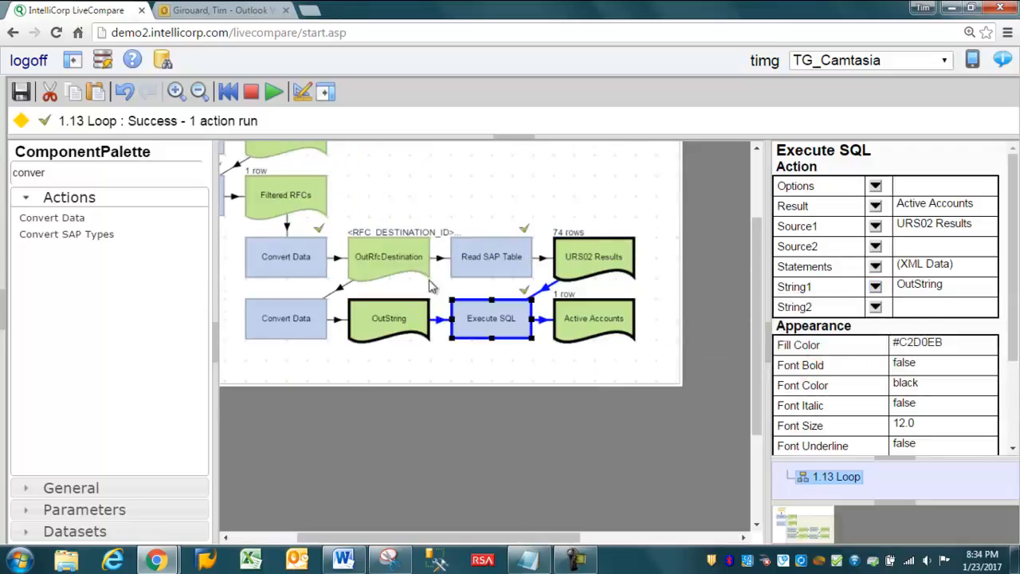
{"action": "left_click", "coordinate": [199, 91]}
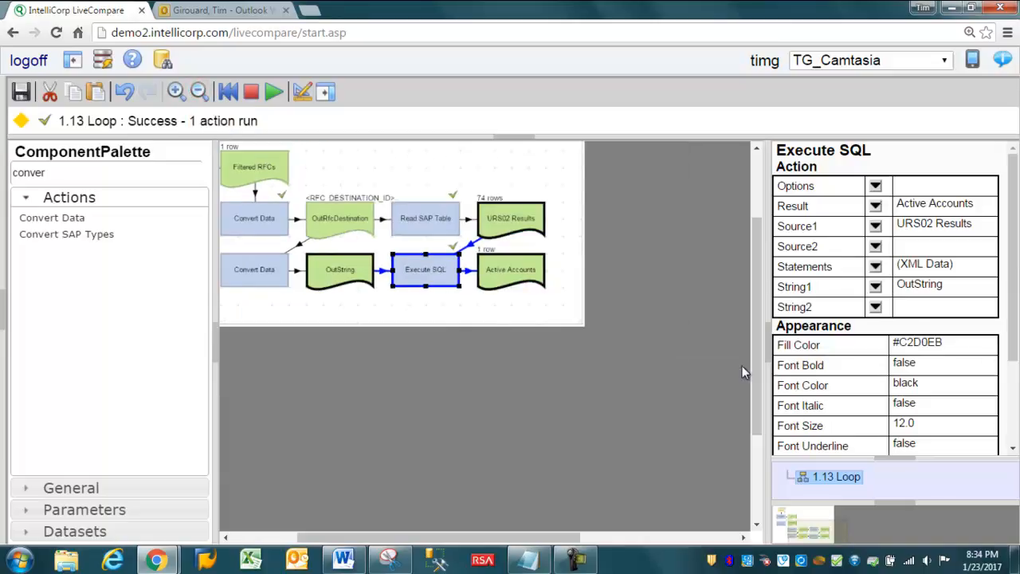
{"action": "left_click_drag", "start_coordinate": [757, 360], "coordinate": [753, 294]}
{"action": "left_click_drag", "start_coordinate": [484, 536], "coordinate": [404, 538]}
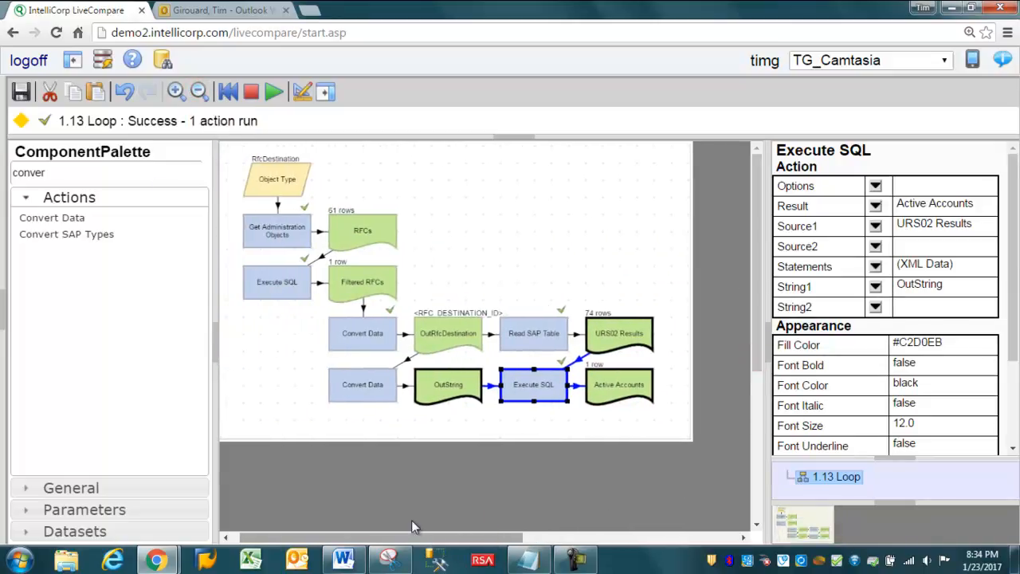
Step: Run the workflow and check the RFC column in the Active Accounts table
{"action": "left_click", "coordinate": [274, 94]}
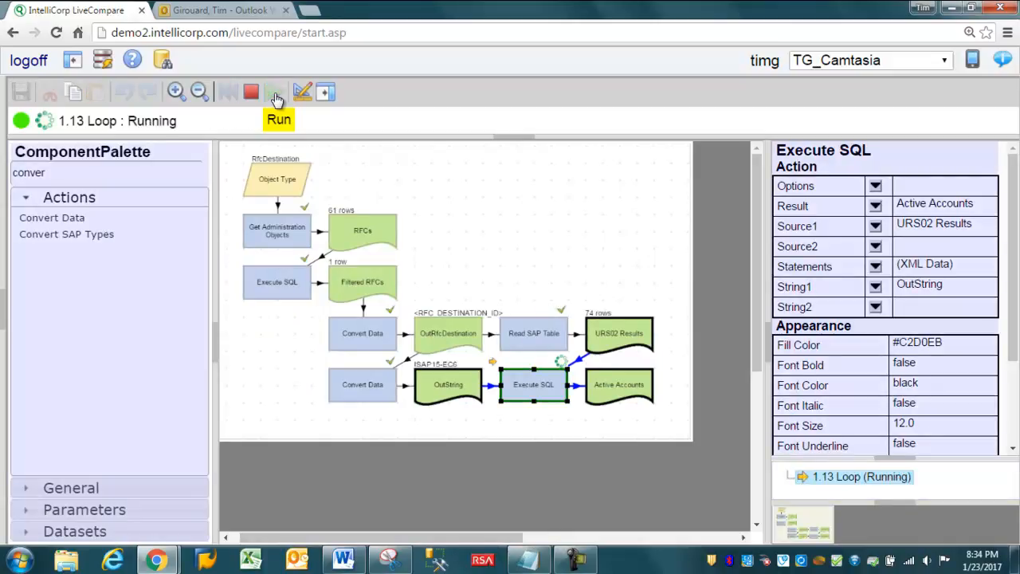
{"action": "double_click", "coordinate": [612, 388]}
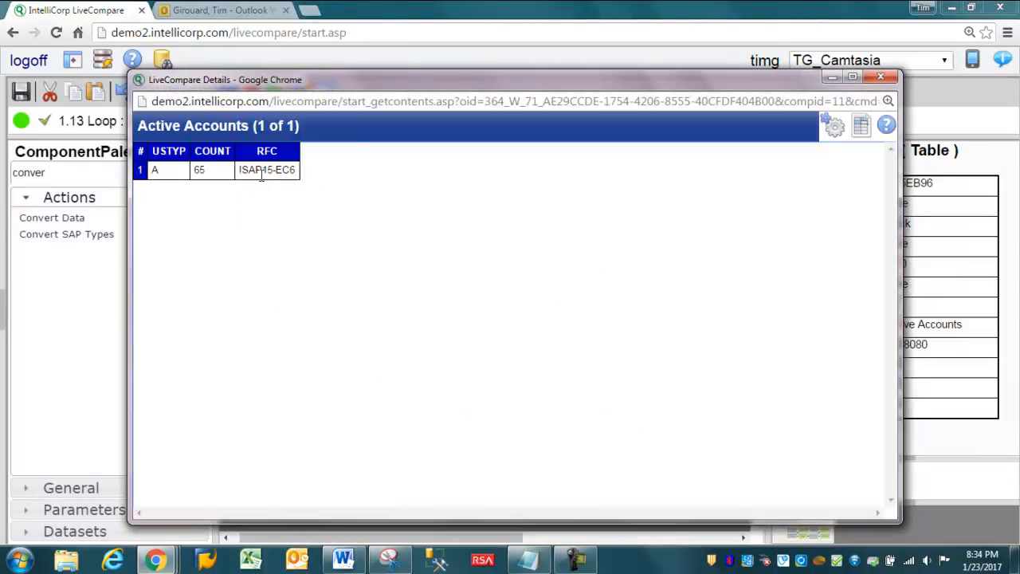
{"action": "left_click", "coordinate": [261, 176]}
{"action": "left_click", "coordinate": [253, 209]}
{"action": "left_click", "coordinate": [255, 170]}
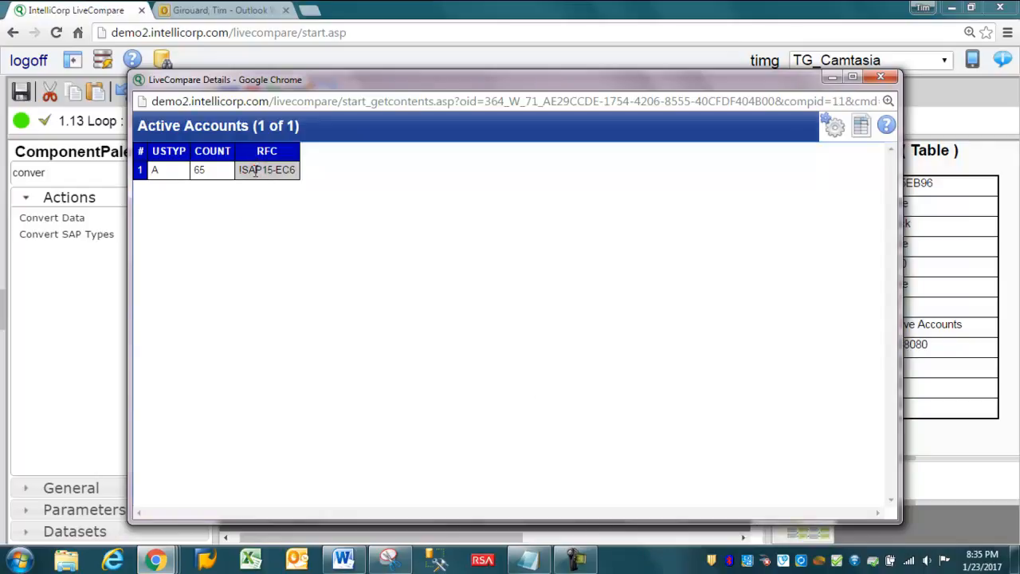
{"action": "left_click", "coordinate": [265, 152]}
{"action": "left_click", "coordinate": [886, 77]}
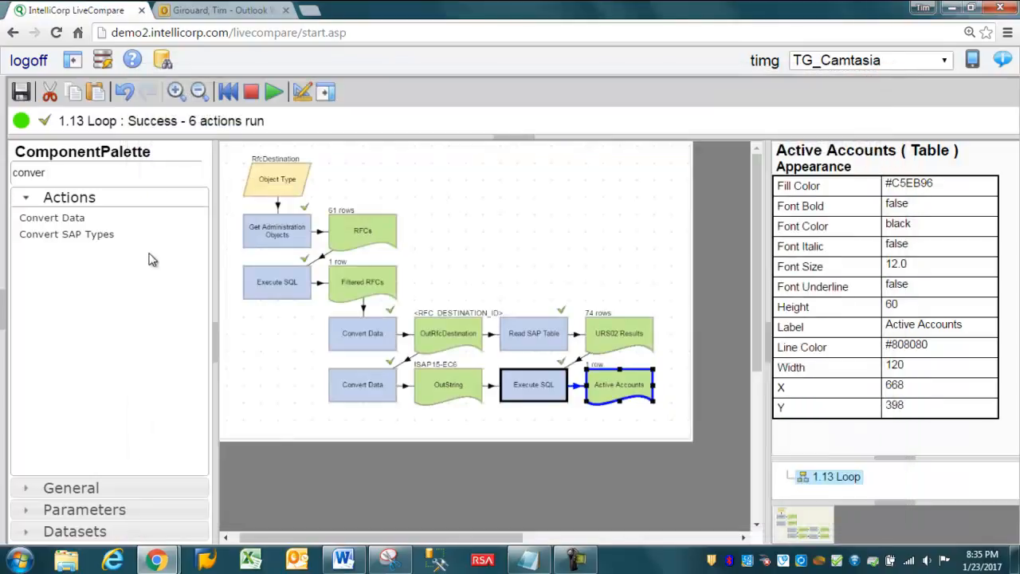
Step: Find Execute SQL by searching for "SQL" and place a new one directly below the Execute SQL action that feeds Active Accounts
{"action": "left_click_drag", "start_coordinate": [59, 173], "coordinate": [3, 172]}
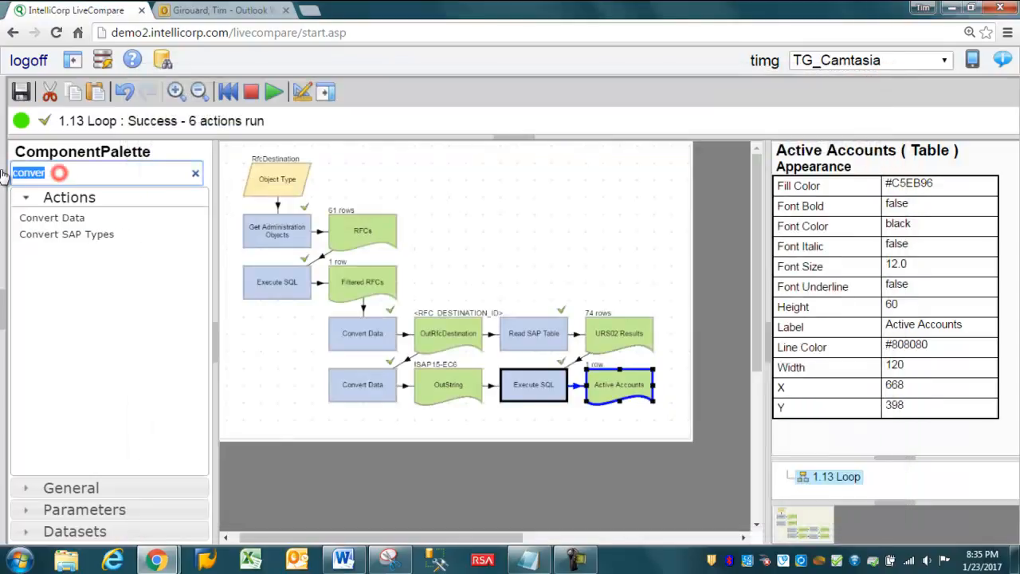
{"action": "type", "text": "SQL"}
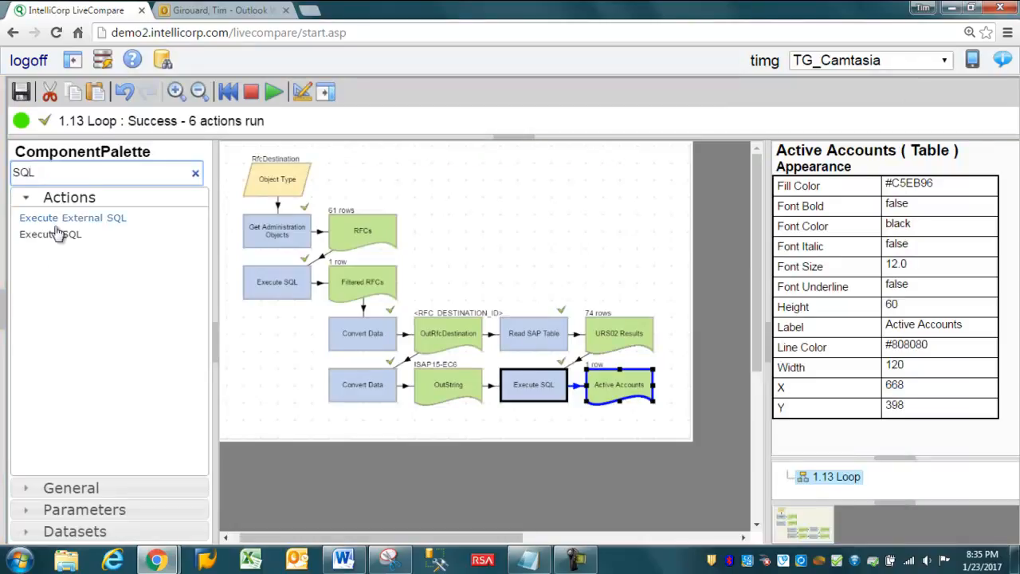
{"action": "left_click_drag", "start_coordinate": [53, 236], "coordinate": [510, 444]}
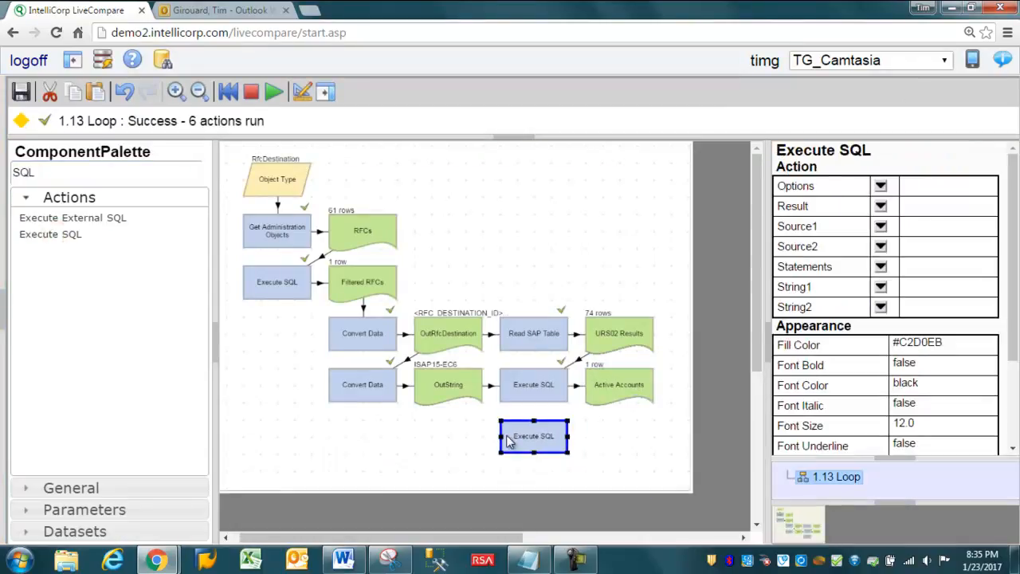
Step: Assign Active Accounts as the new Execute SQL action's Source1 and output its Result to a new table placed beside it
{"action": "left_click", "coordinate": [880, 226]}
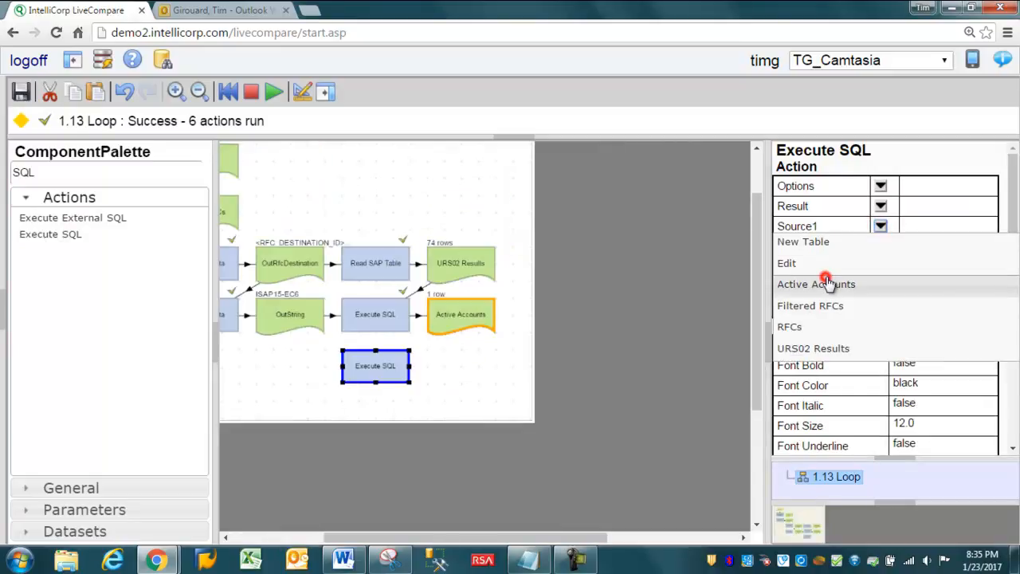
{"action": "left_click", "coordinate": [829, 284]}
{"action": "left_click", "coordinate": [874, 206]}
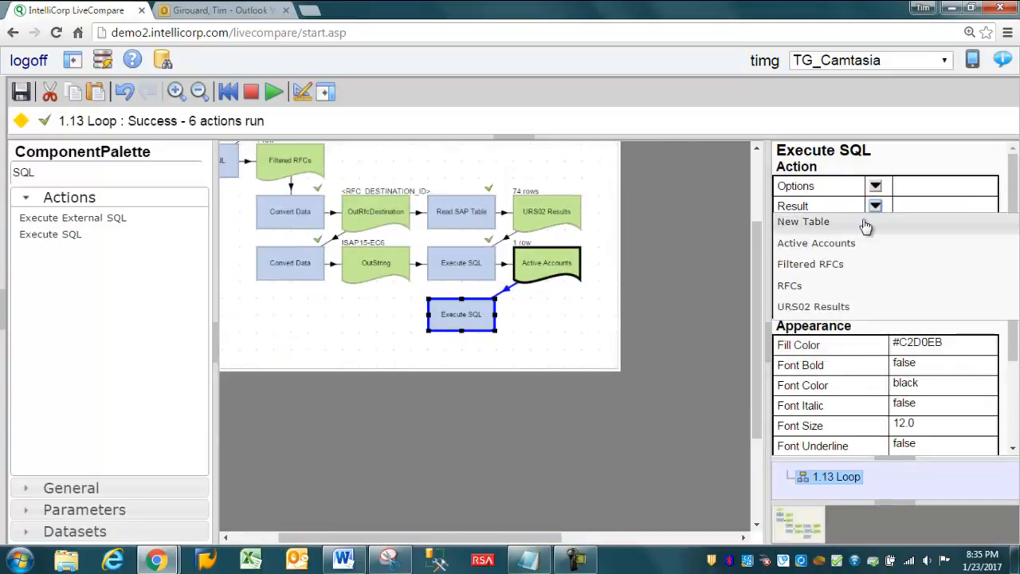
{"action": "left_click", "coordinate": [813, 221]}
{"action": "left_click_drag", "start_coordinate": [444, 384], "coordinate": [539, 335]}
Step: Save the new Execute SQL action's statement as "CREATE TABLE Result AS SELECT RFC, COUNT FROM Source1"
{"action": "key", "text": "F3"}
{"action": "left_click", "coordinate": [466, 341]}
{"action": "double_click", "coordinate": [466, 341]}
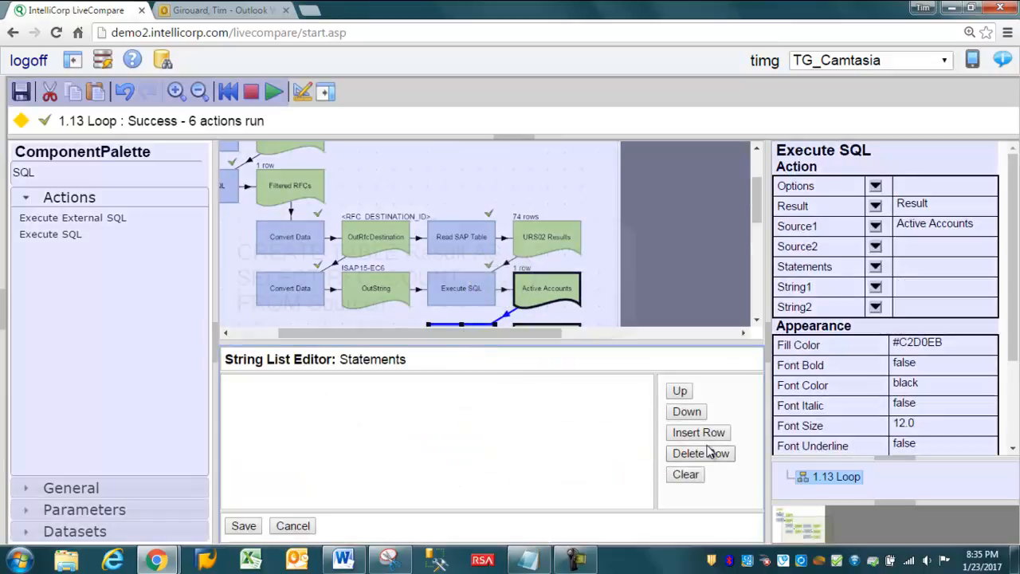
{"action": "left_click", "coordinate": [699, 432]}
{"action": "type", "text": "CREATE T"}
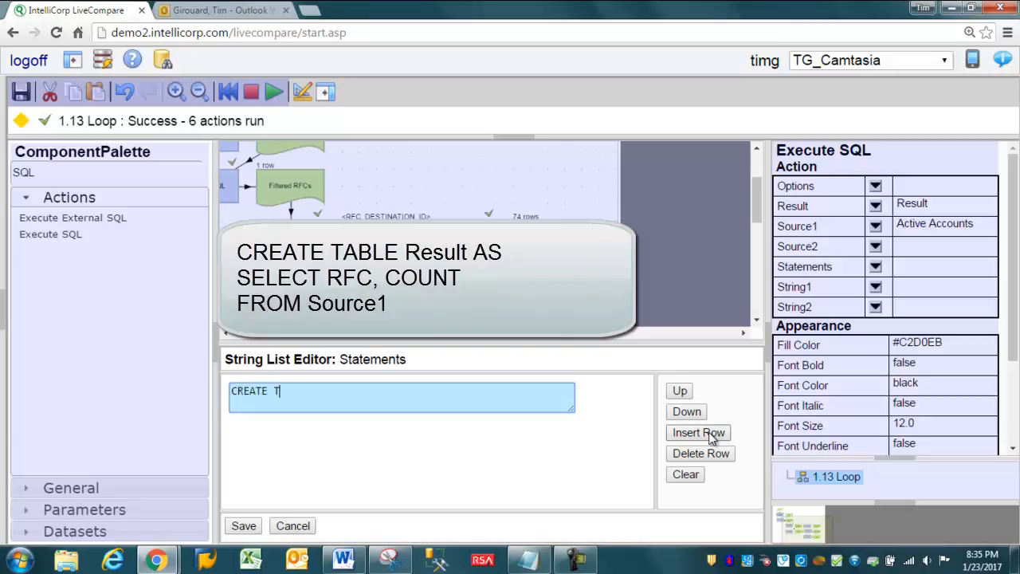
{"action": "type", "text": "ABLE Result AS"}
{"action": "key", "text": "Return"}
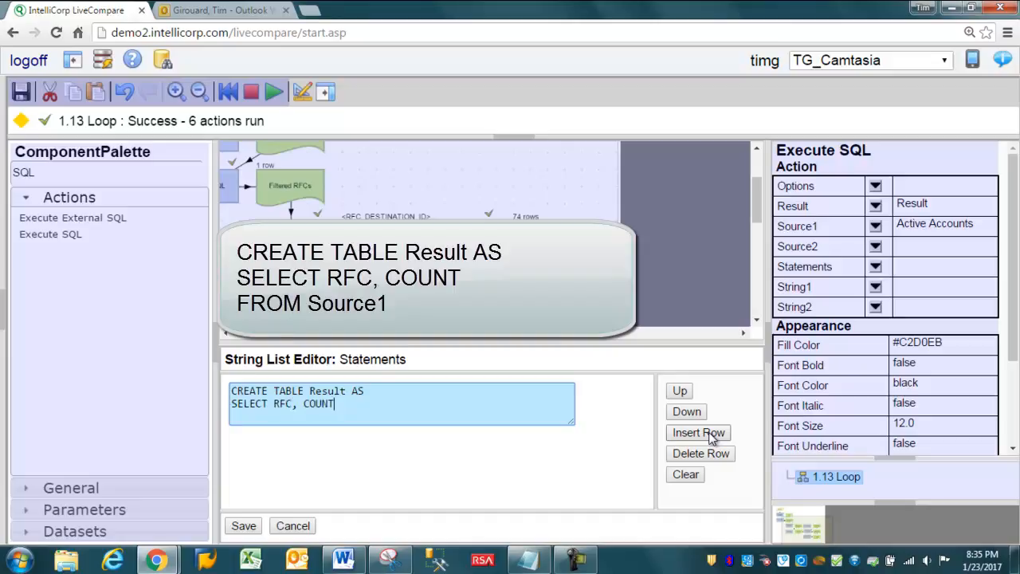
{"action": "type", "text": "SELECT RFC, COUNT"}
{"action": "key", "text": "Return"}
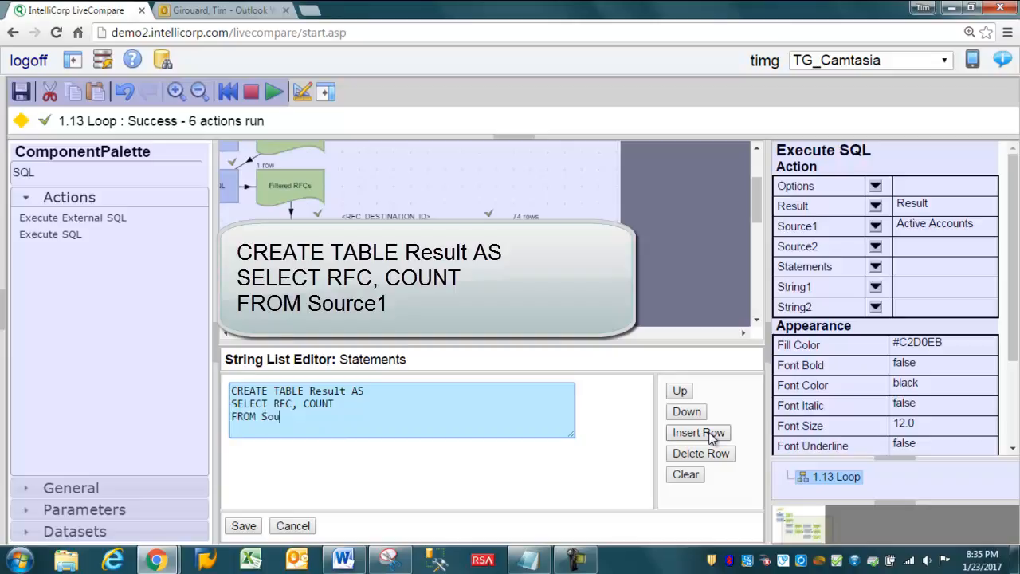
{"action": "left_click", "coordinate": [244, 525]}
Step: Run the new Execute SQL action and check the RFC and COUNT columns in the Result table
{"action": "key", "text": "F8"}
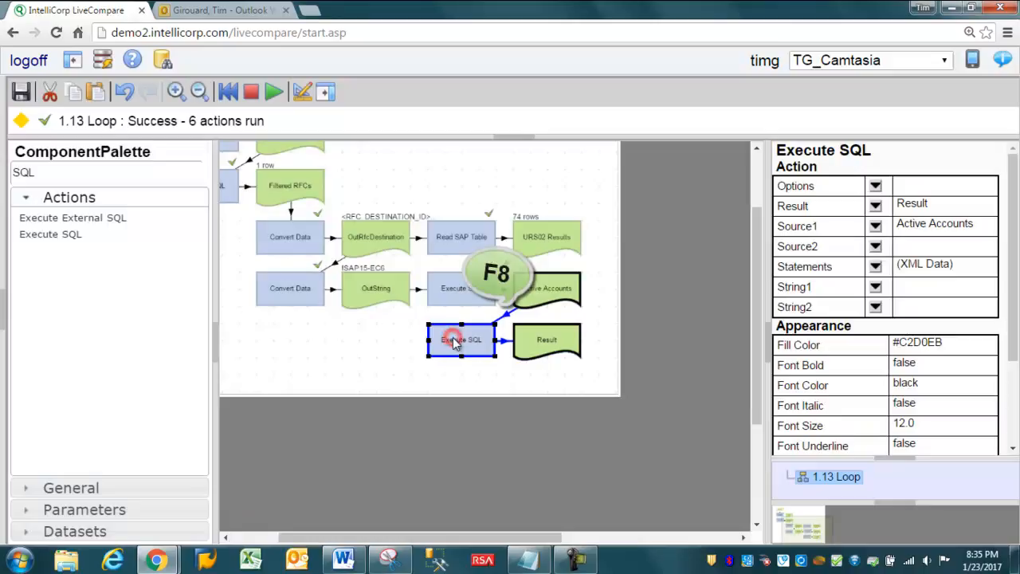
{"action": "double_click", "coordinate": [546, 343]}
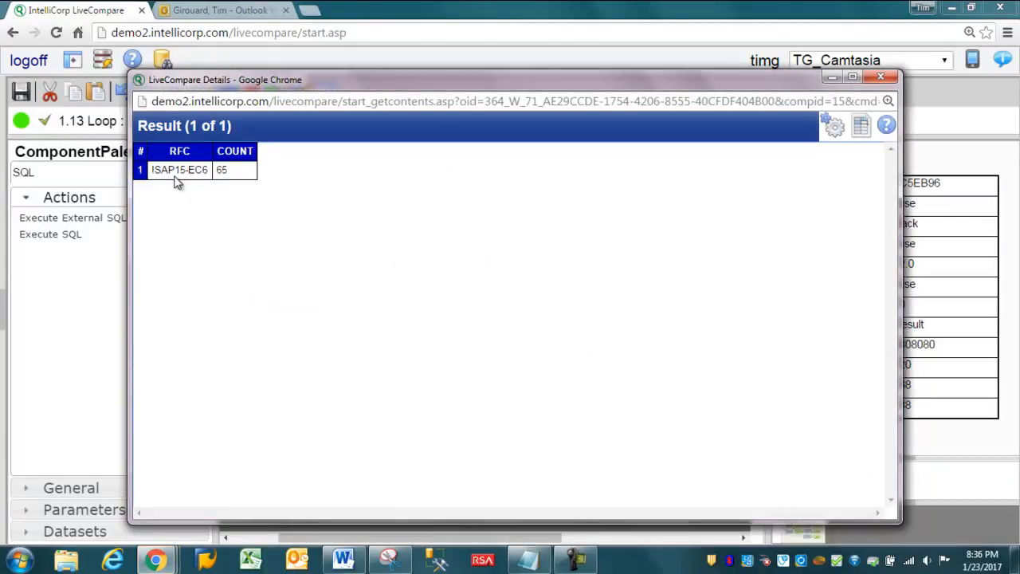
{"action": "left_click", "coordinate": [176, 177]}
{"action": "left_click", "coordinate": [234, 174]}
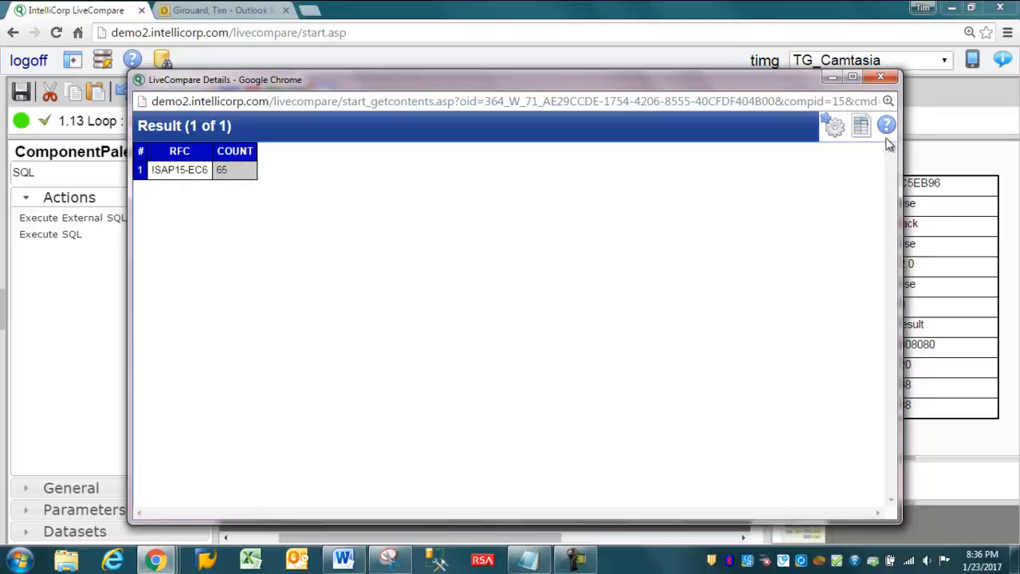
{"action": "left_click", "coordinate": [881, 77]}
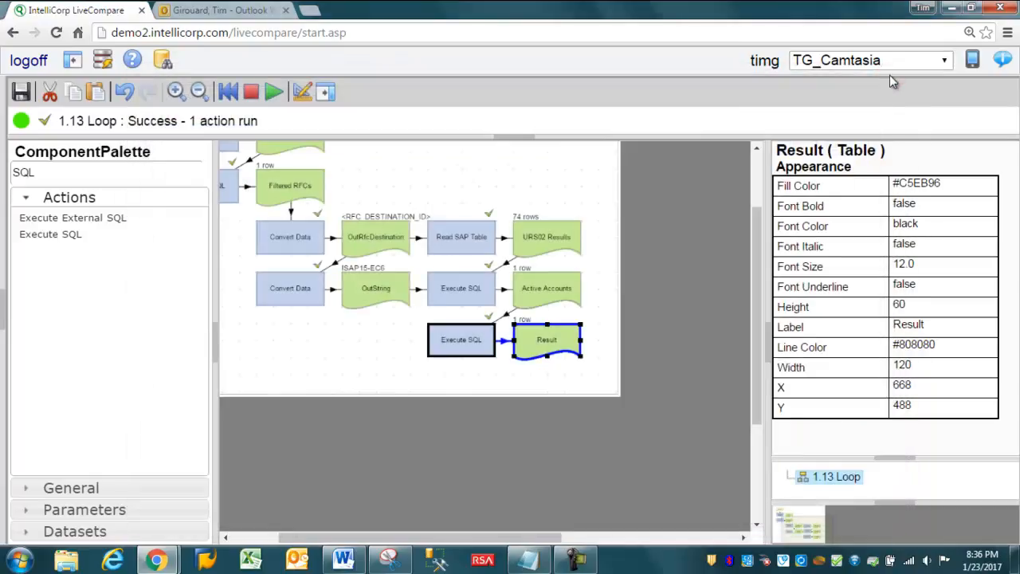
Step: Find Start Loop Collect by searching for "LOOP" and place it beside the upper Convert Data action, under the first Execute SQL
{"action": "double_click", "coordinate": [50, 172]}
{"action": "type", "text": "LOOP"}
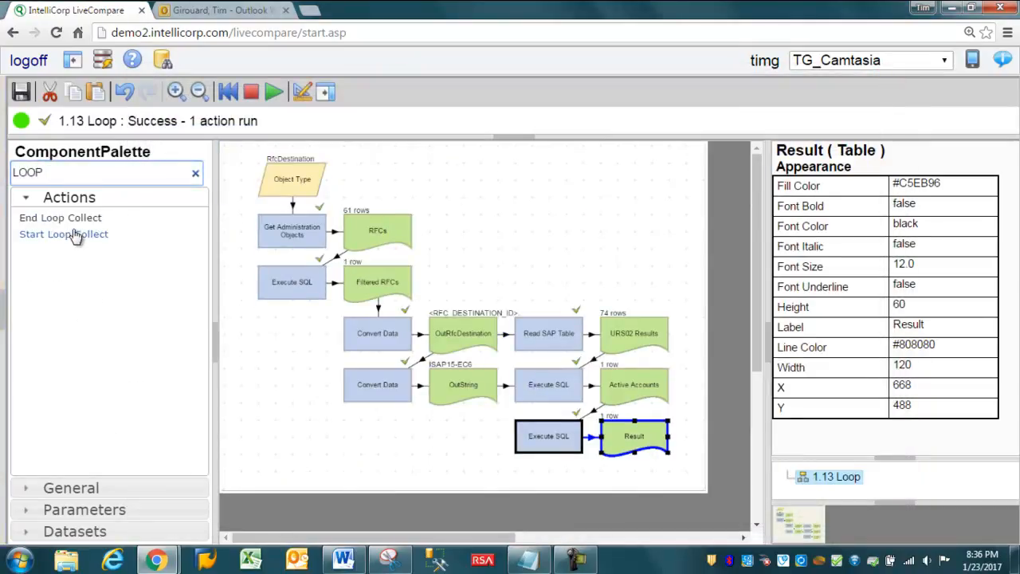
{"action": "left_click", "coordinate": [52, 237]}
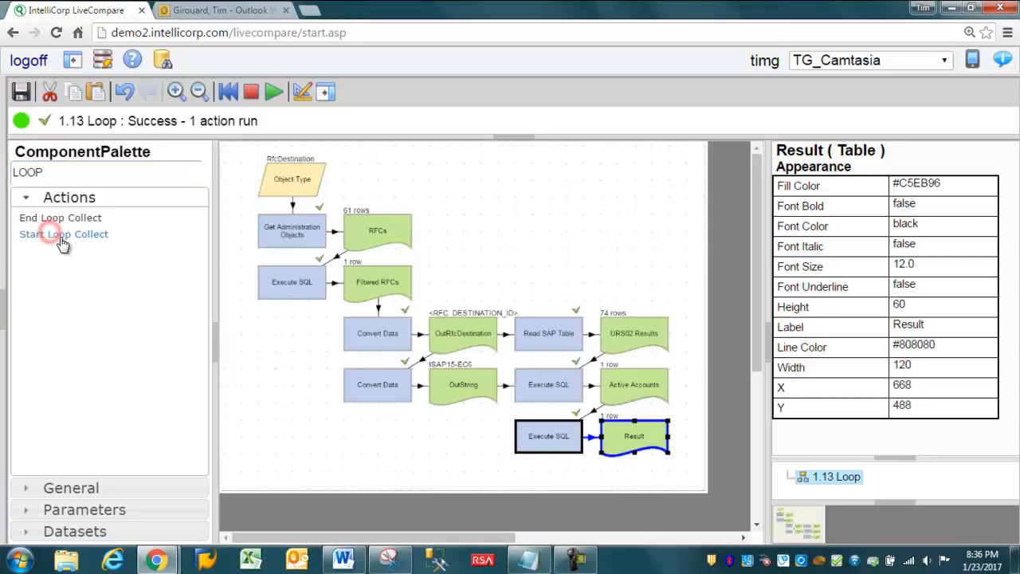
{"action": "left_click_drag", "start_coordinate": [63, 236], "coordinate": [269, 346]}
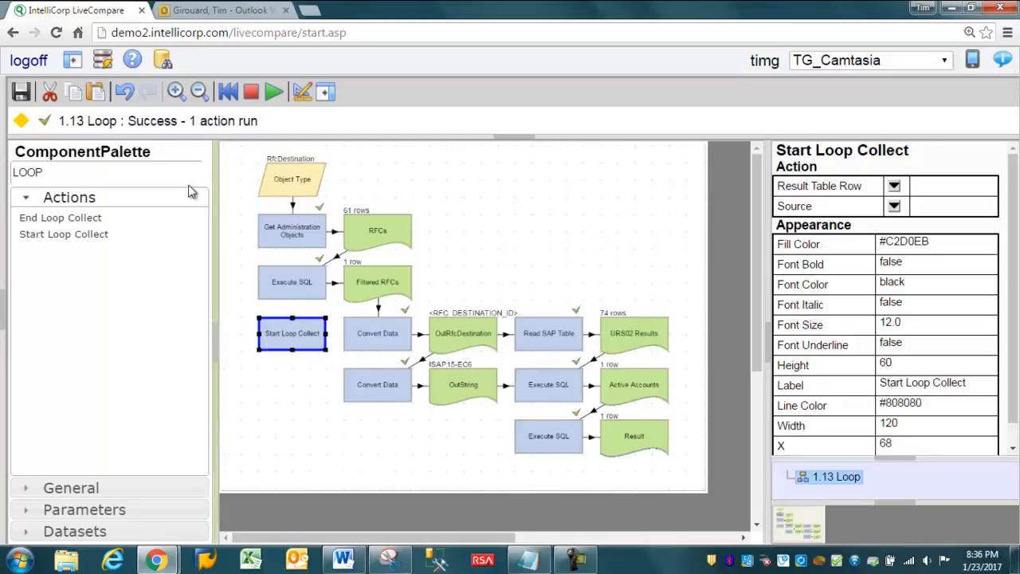
Step: Hide the component palette and shift Start Loop Collect and the Convert Data chain together one column to the right
{"action": "left_click", "coordinate": [301, 92]}
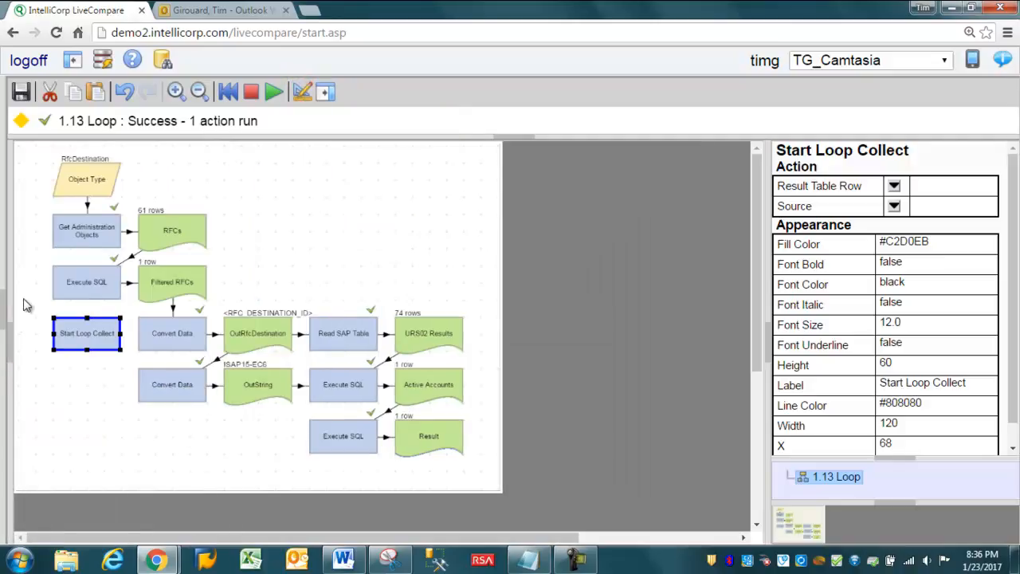
{"action": "left_click_drag", "start_coordinate": [37, 300], "coordinate": [522, 492]}
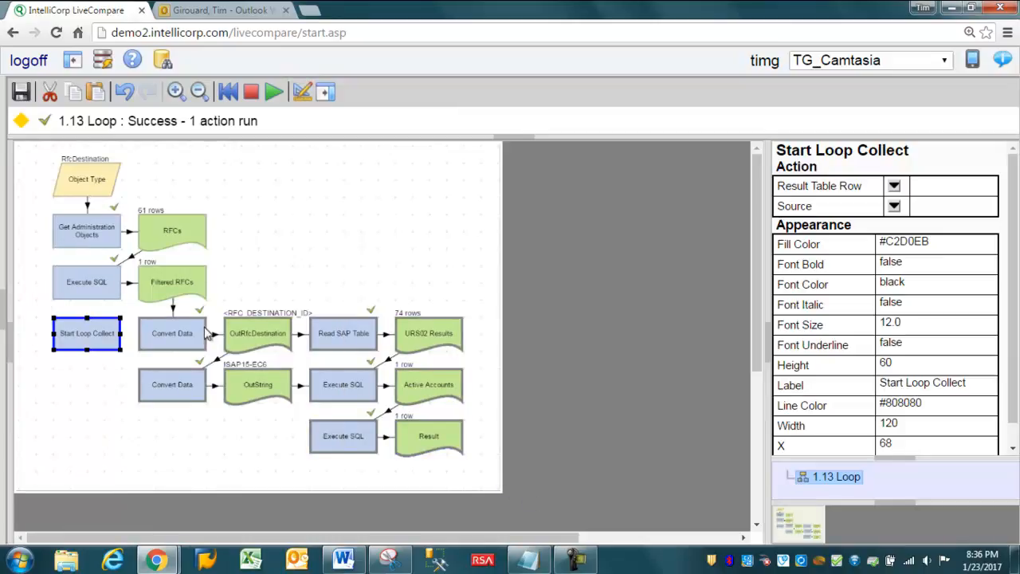
{"action": "left_click_drag", "start_coordinate": [182, 327], "coordinate": [265, 327]}
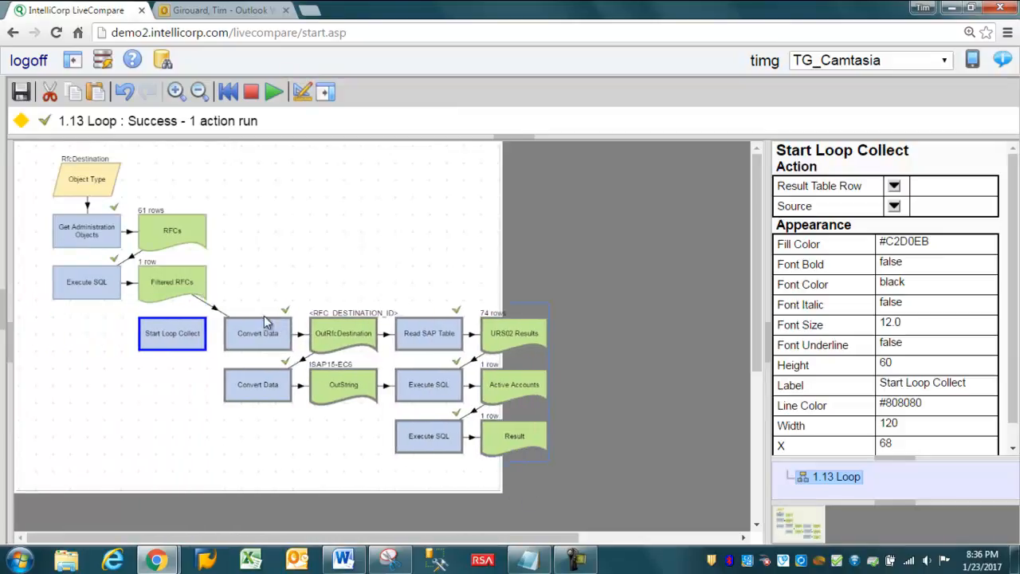
{"action": "left_click", "coordinate": [160, 400]}
Step: Set Start Loop Collect's Source to Filtered RFCs and output its Result Table Row to a new table below the action
{"action": "left_click", "coordinate": [169, 336]}
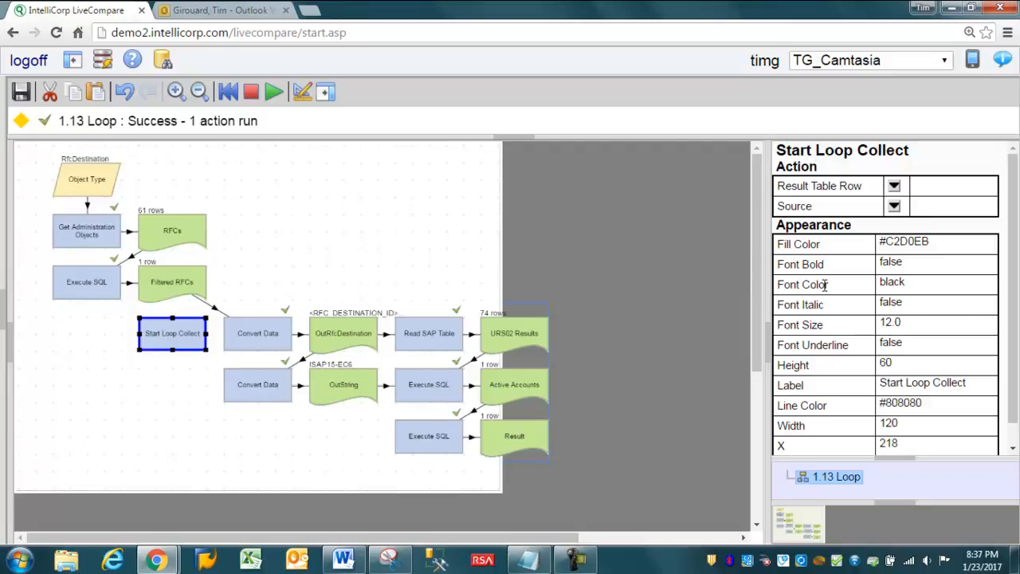
{"action": "left_click", "coordinate": [894, 206]}
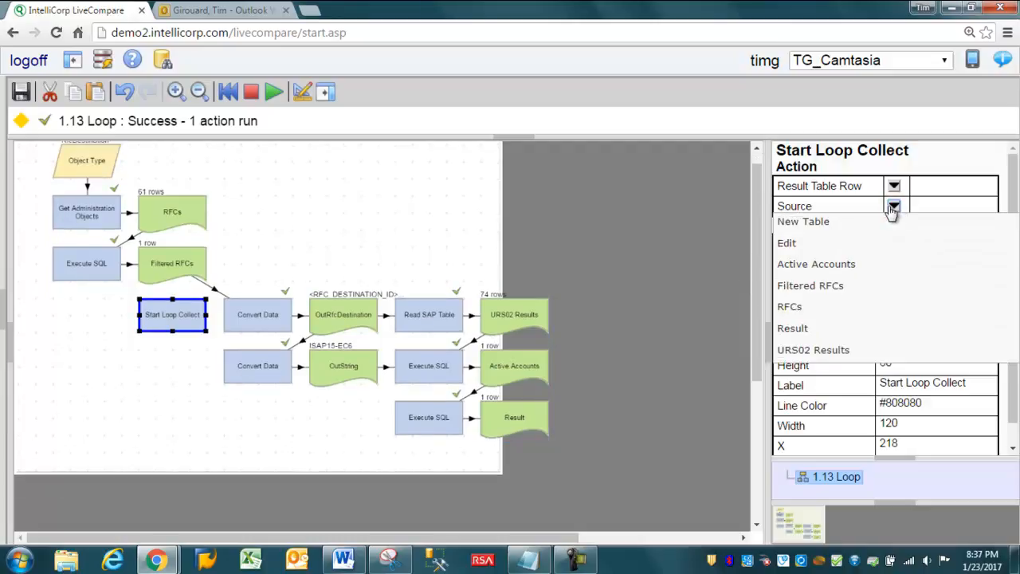
{"action": "left_click", "coordinate": [829, 286]}
{"action": "left_click", "coordinate": [894, 185]}
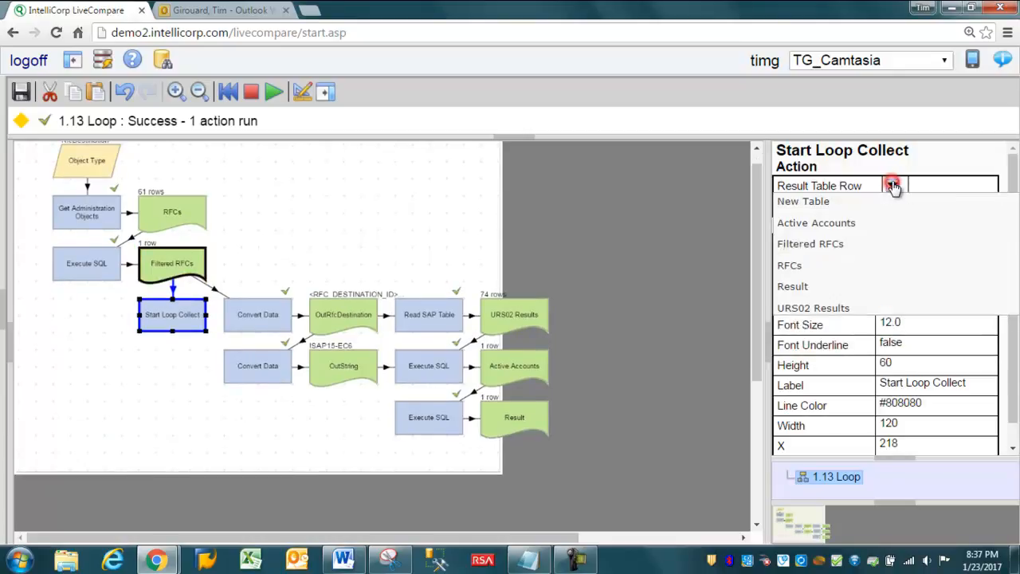
{"action": "left_click", "coordinate": [834, 203]}
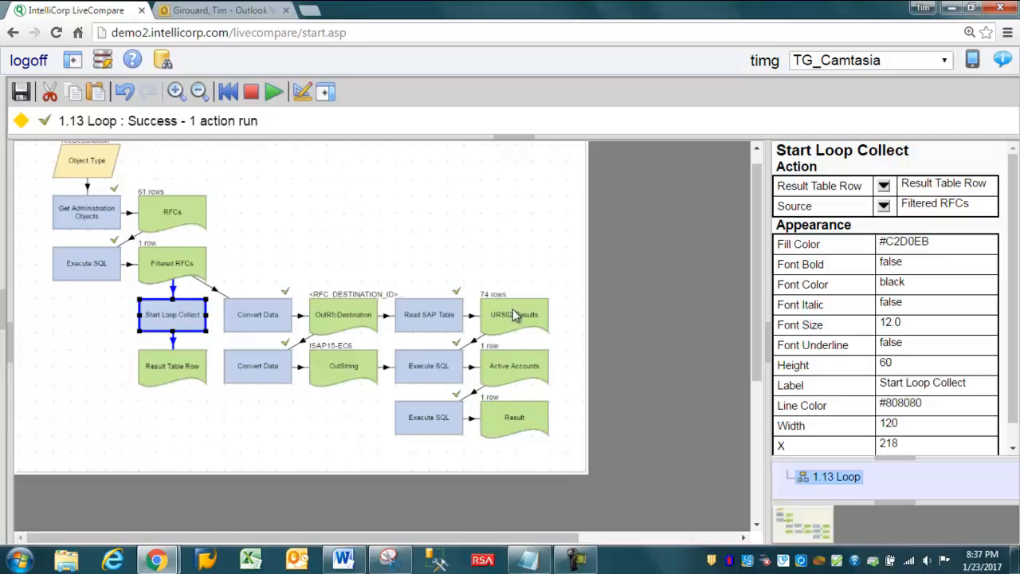
Step: Move the whole Convert Data chain down one row so its upper row lines up with the Result Table Row table
{"action": "left_click_drag", "start_coordinate": [569, 283], "coordinate": [223, 471]}
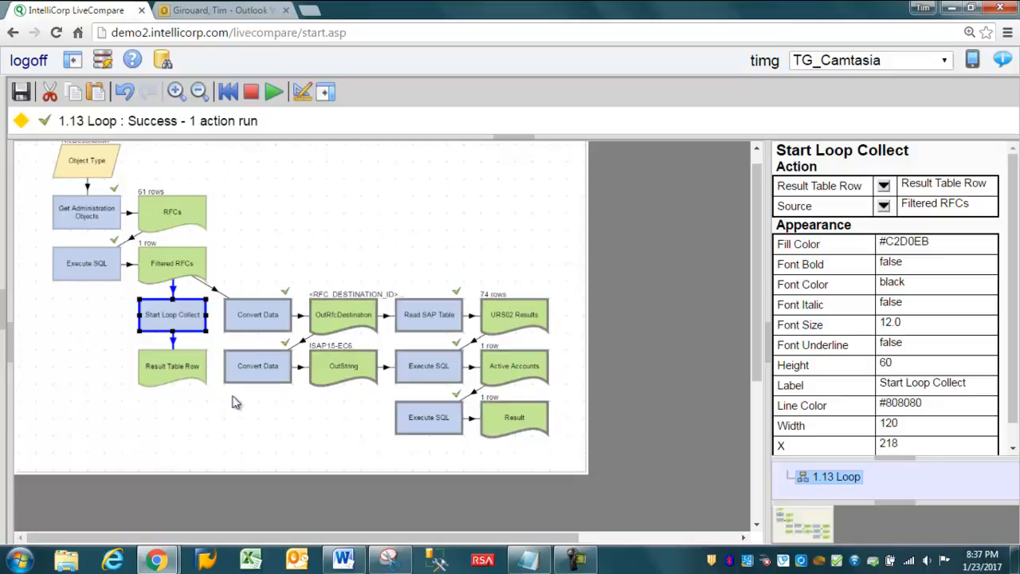
{"action": "left_click_drag", "start_coordinate": [268, 316], "coordinate": [271, 368]}
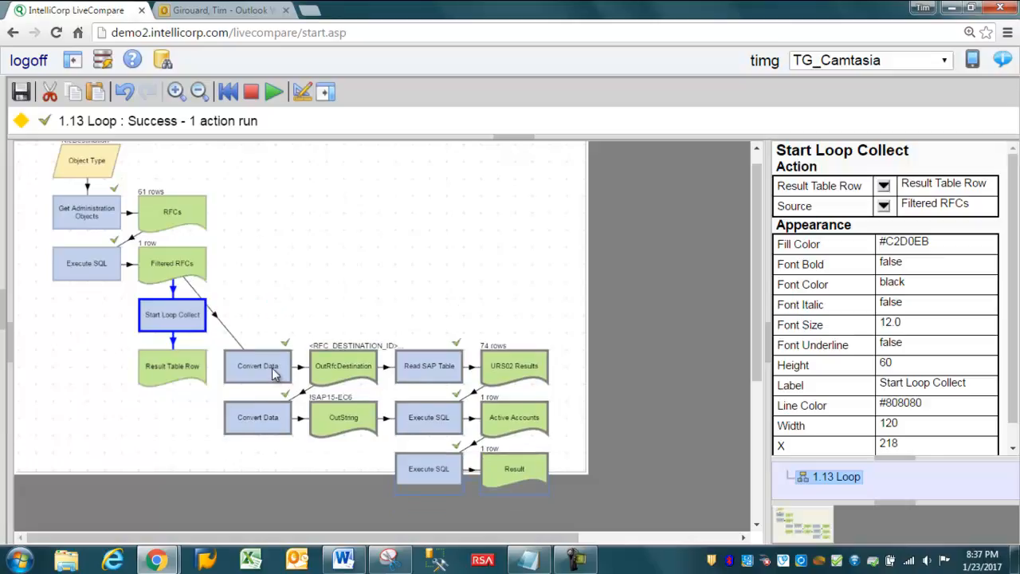
{"action": "left_click", "coordinate": [230, 276]}
Step: Change the upper Convert Data action's InTable to Result Table Row
{"action": "left_click", "coordinate": [246, 363]}
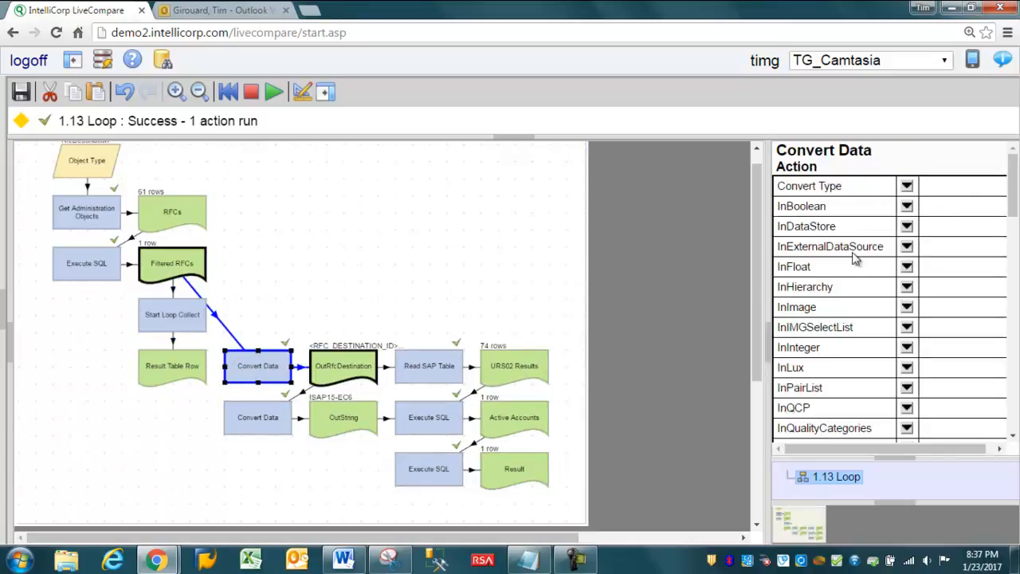
{"action": "scroll", "coordinate": [991, 249], "scroll_direction": "down", "scroll_amount": 2}
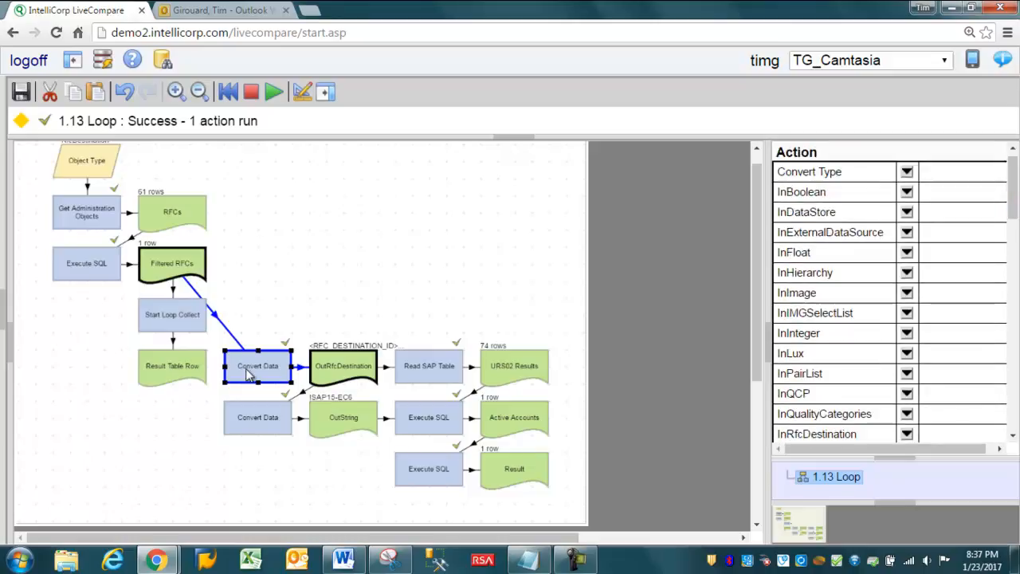
{"action": "left_click", "coordinate": [229, 332]}
{"action": "left_click", "coordinate": [161, 368]}
{"action": "left_click", "coordinate": [248, 366]}
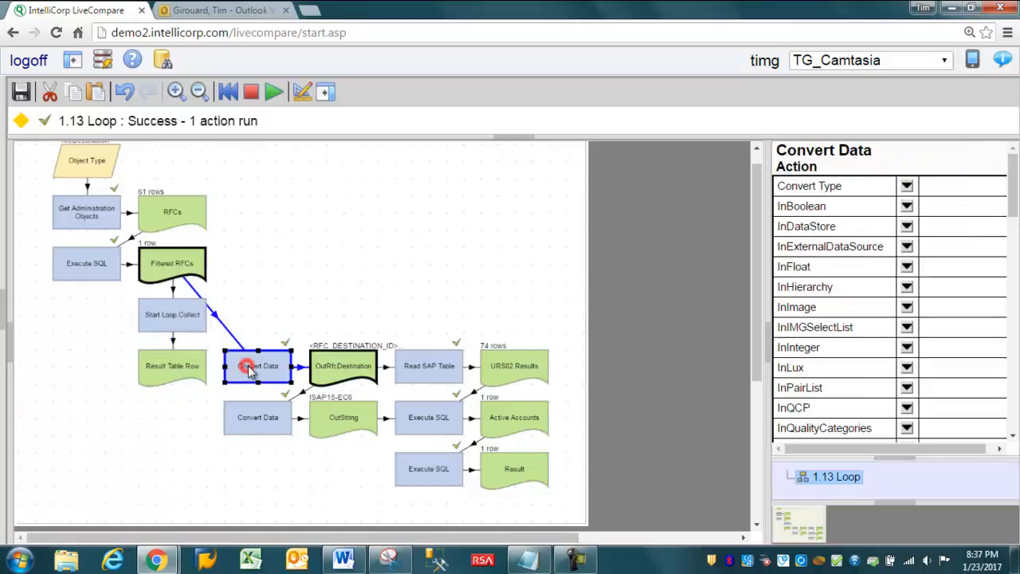
{"action": "scroll", "coordinate": [1016, 188], "scroll_direction": "down", "scroll_amount": 4}
{"action": "left_click", "coordinate": [973, 284]}
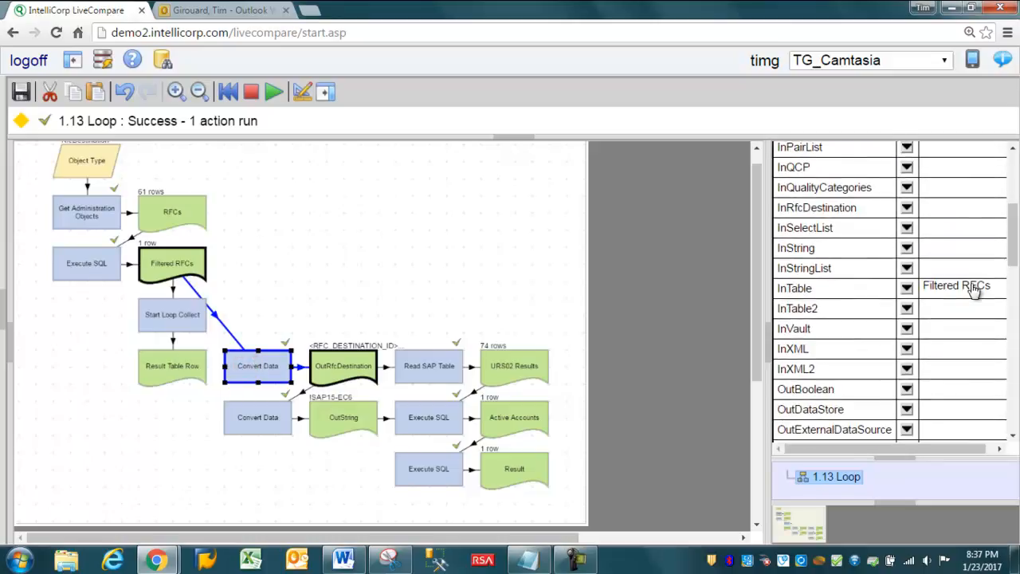
{"action": "left_click", "coordinate": [906, 288]}
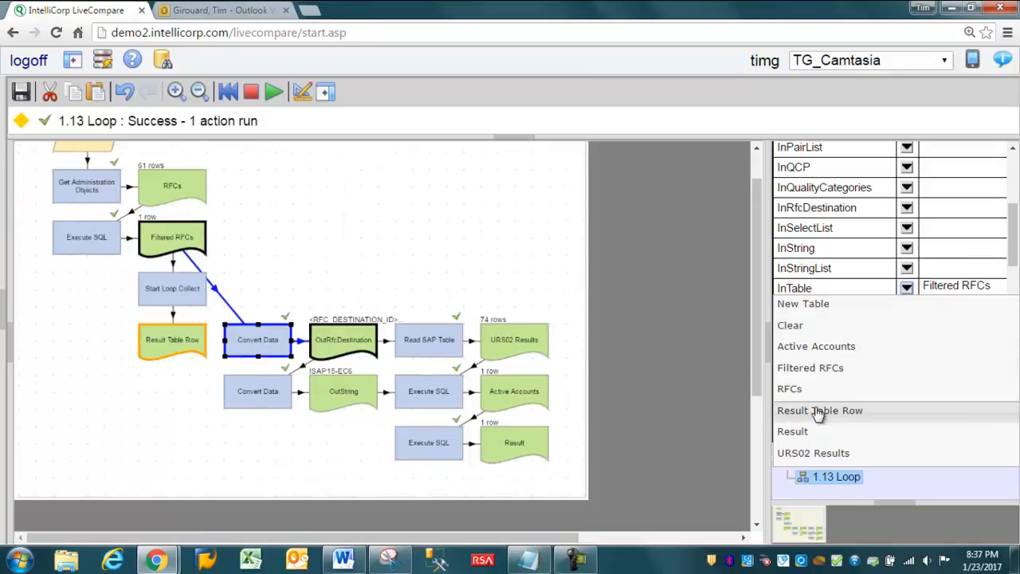
{"action": "left_click", "coordinate": [817, 411]}
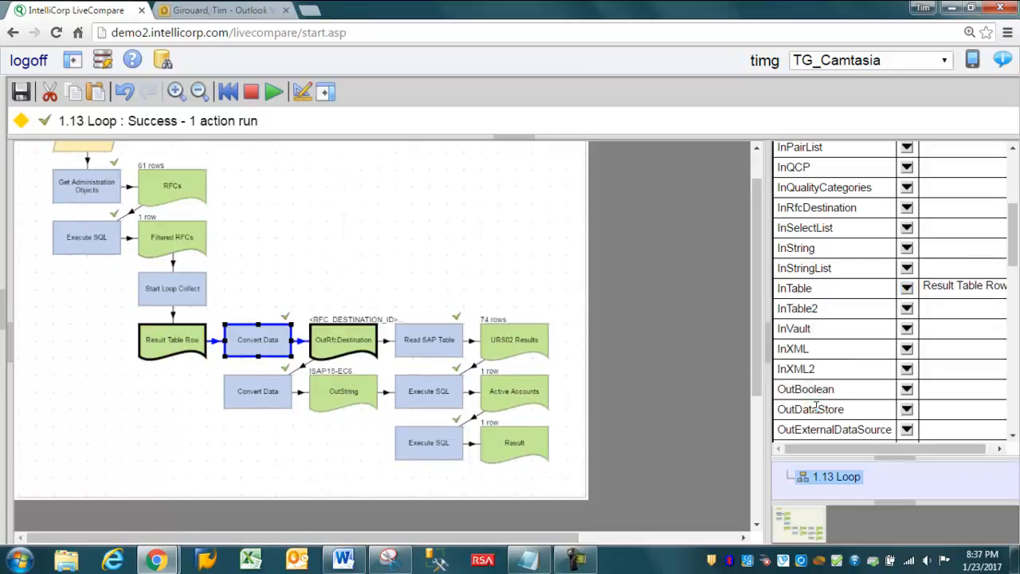
Step: Change the RFC-filtering Execute SQL condition to WHERE Name IN ('!SAP15-EC6','!SAP23-EHP','!SAP11-EBW') and rerun that action
{"action": "scroll", "coordinate": [757, 332], "scroll_direction": "up", "scroll_amount": 2}
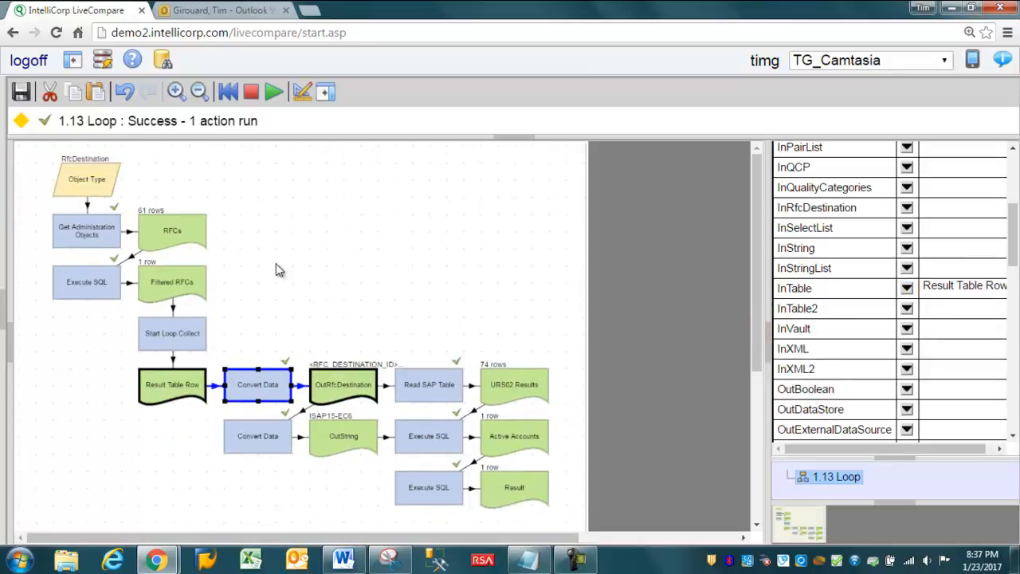
{"action": "left_click", "coordinate": [147, 389]}
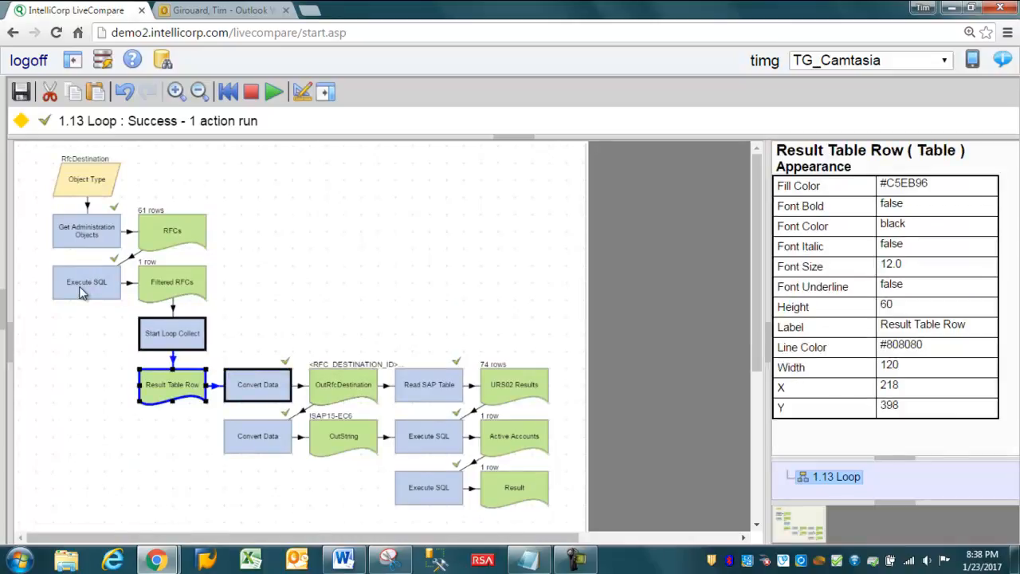
{"action": "left_click", "coordinate": [79, 292]}
{"action": "right_click", "coordinate": [80, 292]}
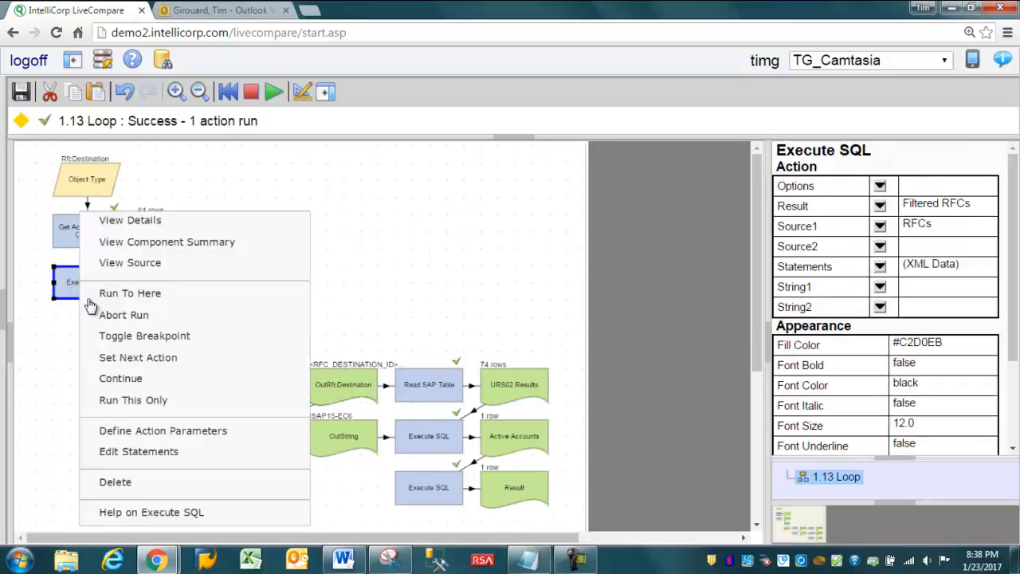
{"action": "left_click", "coordinate": [123, 451]}
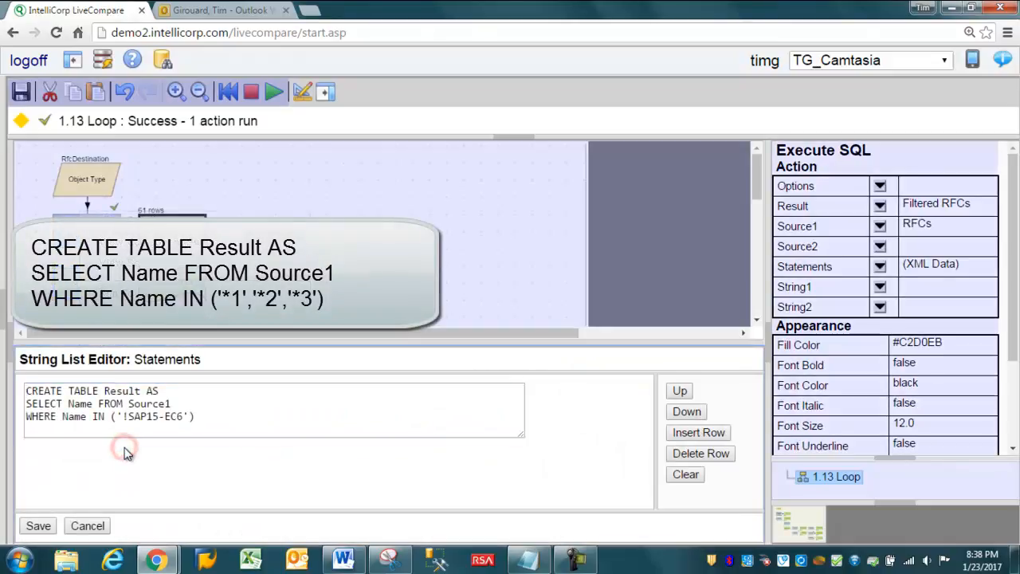
{"action": "left_click", "coordinate": [156, 417]}
{"action": "left_click", "coordinate": [183, 416]}
{"action": "type", "text": "','!SAP23-EHP','!SAP11-EBW"}
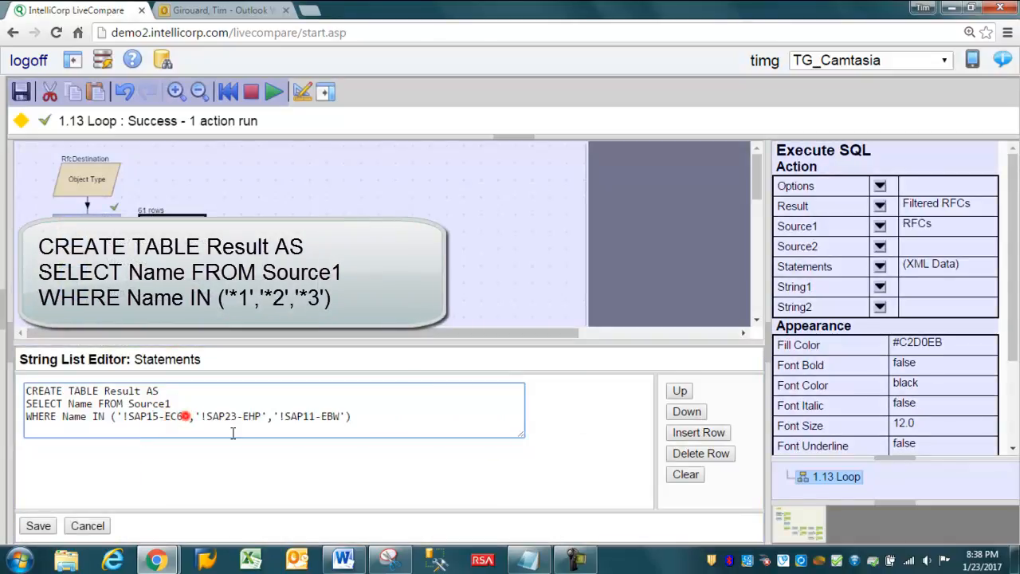
{"action": "left_click", "coordinate": [38, 526]}
{"action": "left_click", "coordinate": [86, 283]}
{"action": "key", "text": "F8"}
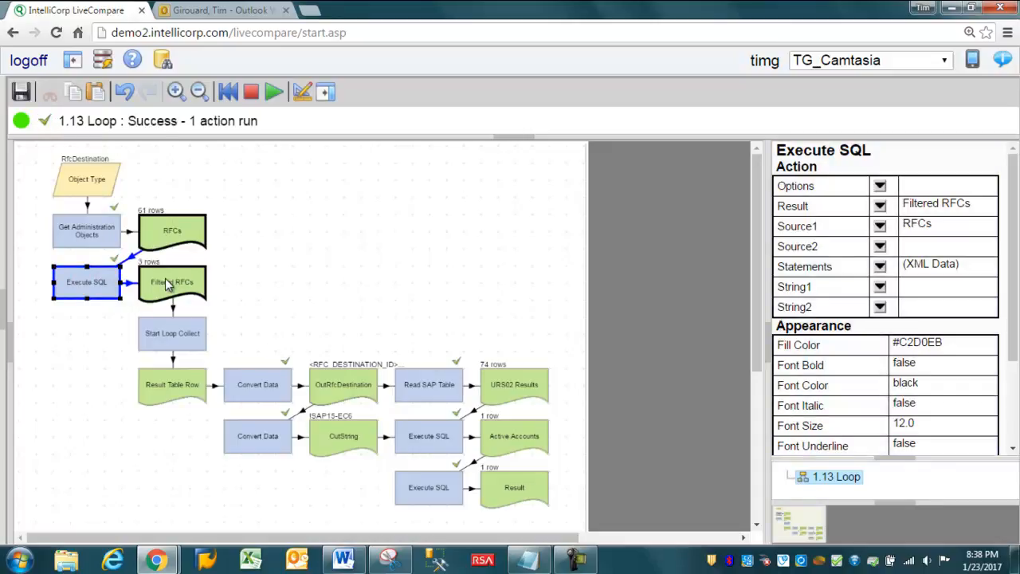
Step: Add an End Loop Collect action directly below the lowest Execute SQL action and hide the component palette
{"action": "left_click", "coordinate": [303, 93]}
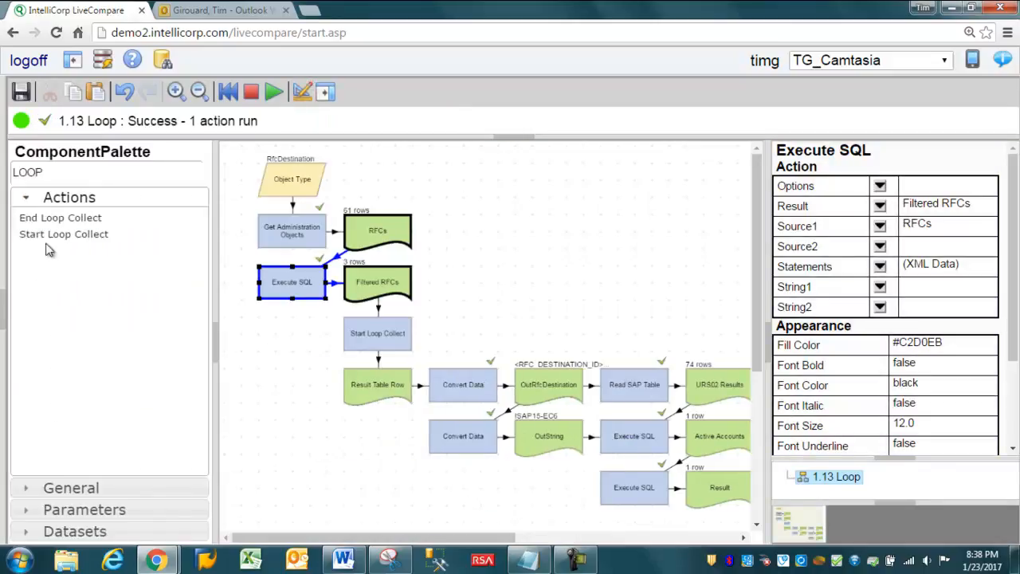
{"action": "left_click_drag", "start_coordinate": [51, 221], "coordinate": [604, 542]}
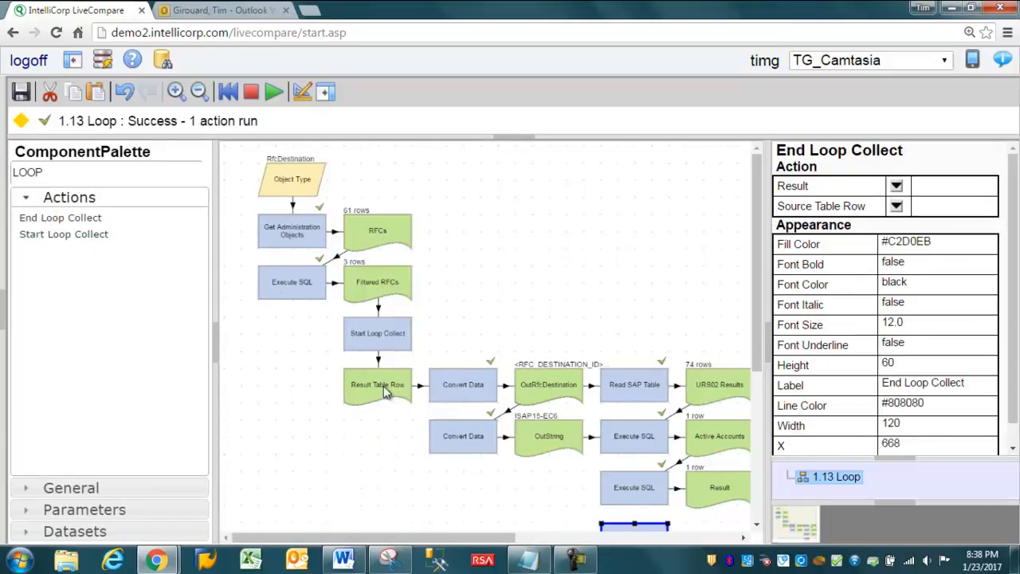
{"action": "left_click", "coordinate": [302, 93]}
{"action": "left_click_drag", "start_coordinate": [754, 352], "coordinate": [761, 410]}
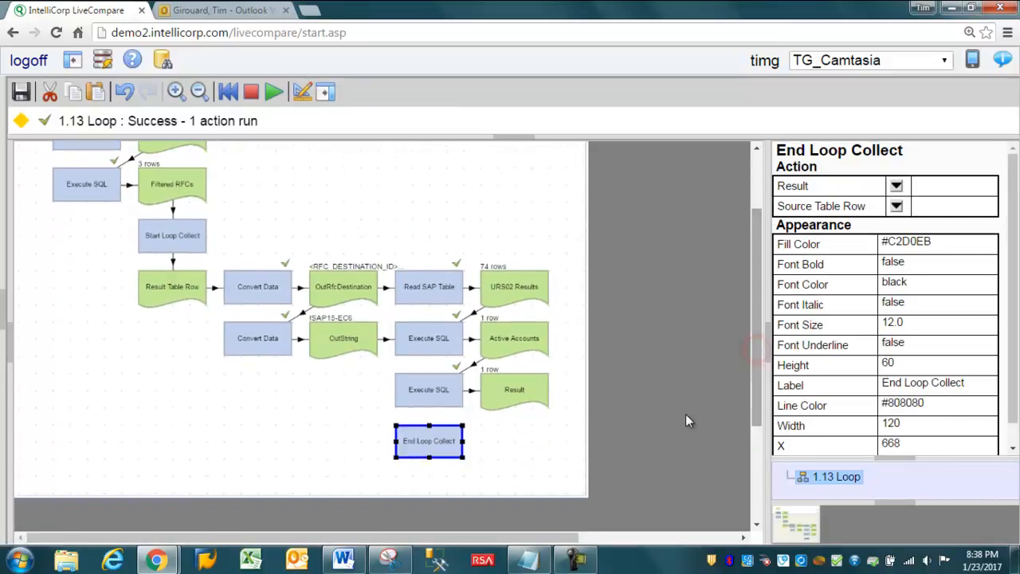
Step: Set End Loop Collect's Source Table Row to Result and output its Result to a new table placed beside the action
{"action": "left_click", "coordinate": [897, 207]}
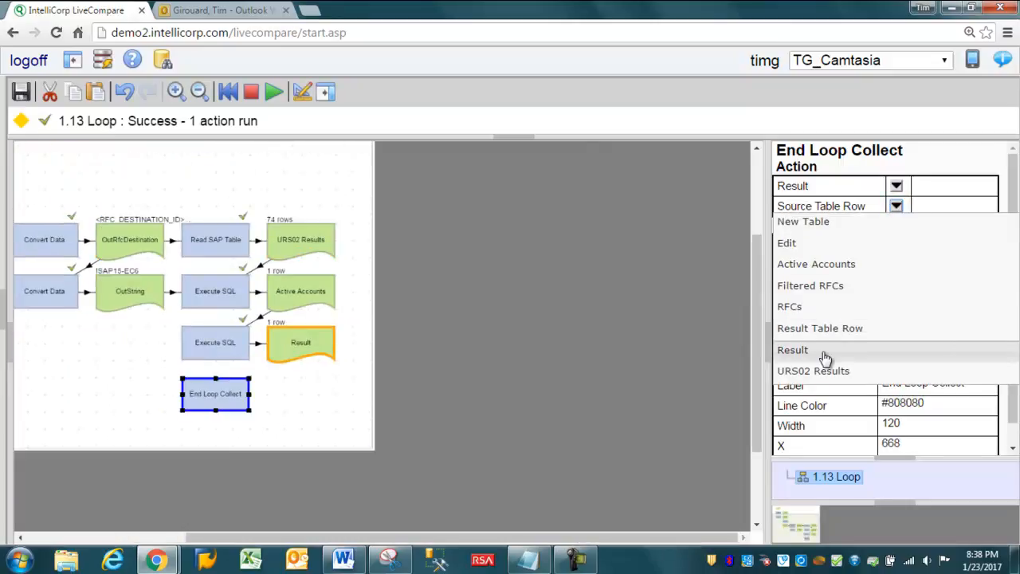
{"action": "left_click", "coordinate": [822, 352]}
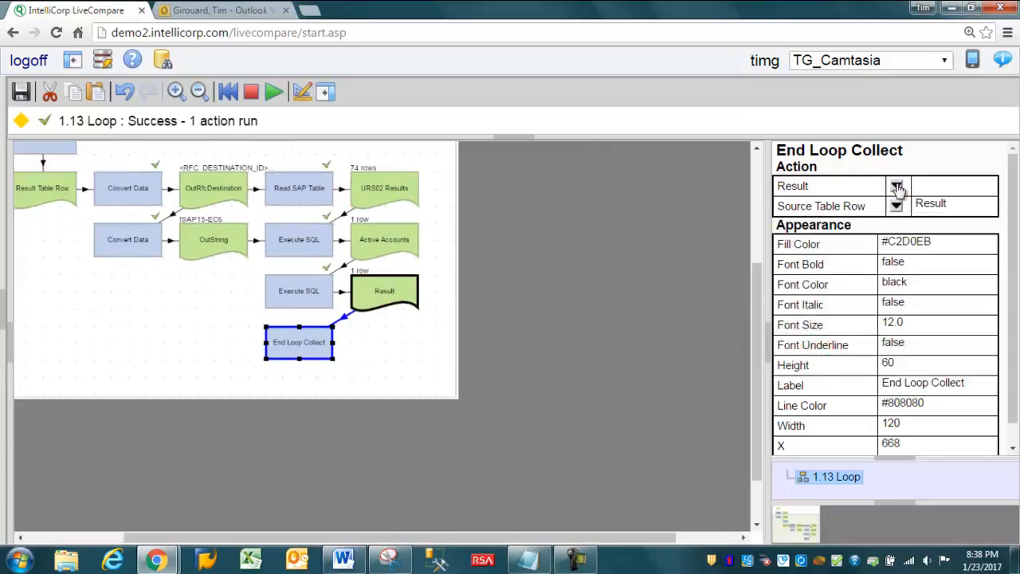
{"action": "left_click", "coordinate": [897, 185]}
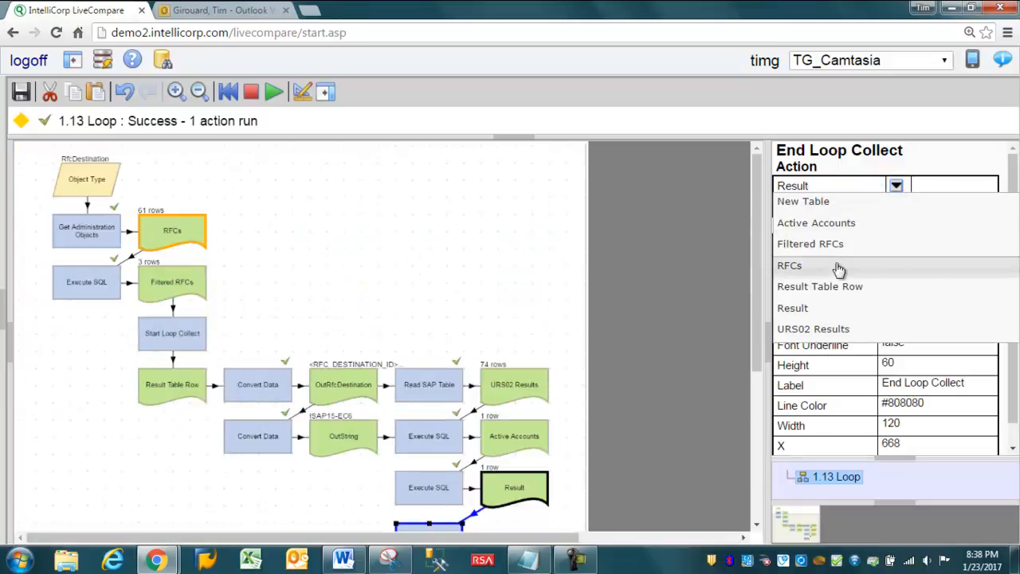
{"action": "left_click", "coordinate": [811, 204]}
{"action": "left_click_drag", "start_coordinate": [301, 393], "coordinate": [386, 342]}
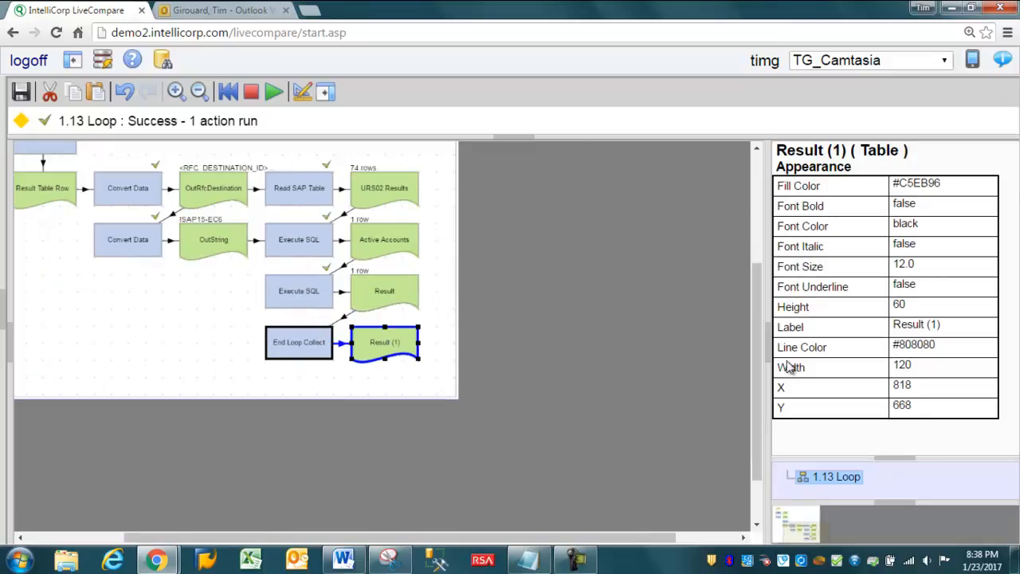
Step: Rename End Loop Collect's output table as Summary
{"action": "left_click", "coordinate": [916, 325]}
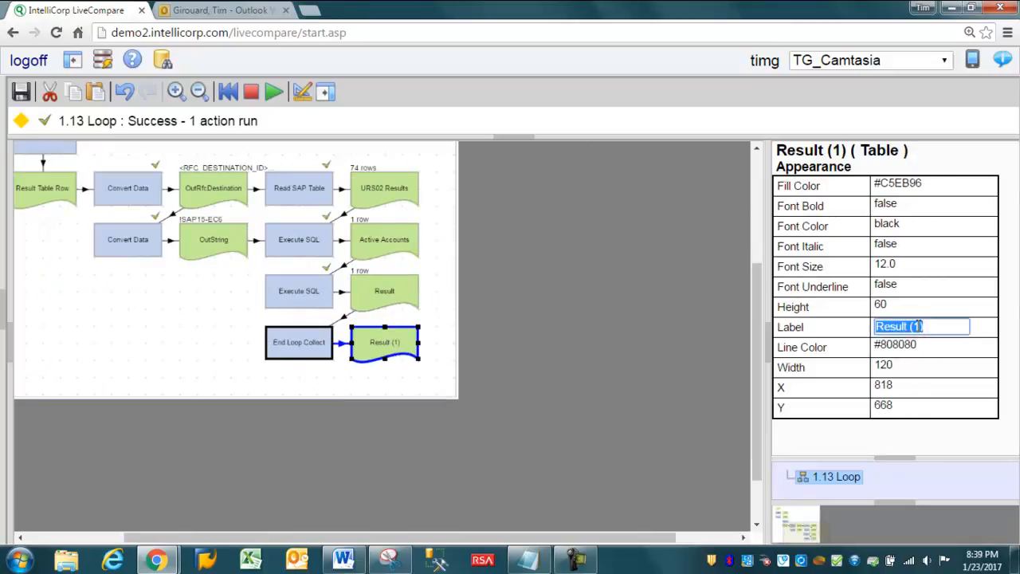
{"action": "type", "text": "R"}
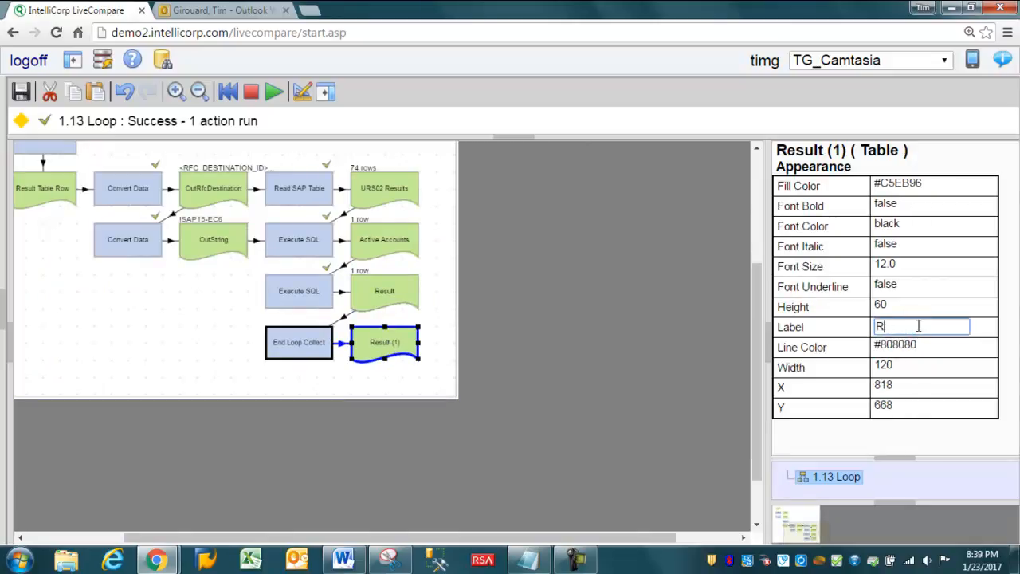
{"action": "type", "text": "emmary"}
{"action": "key", "text": "Return"}
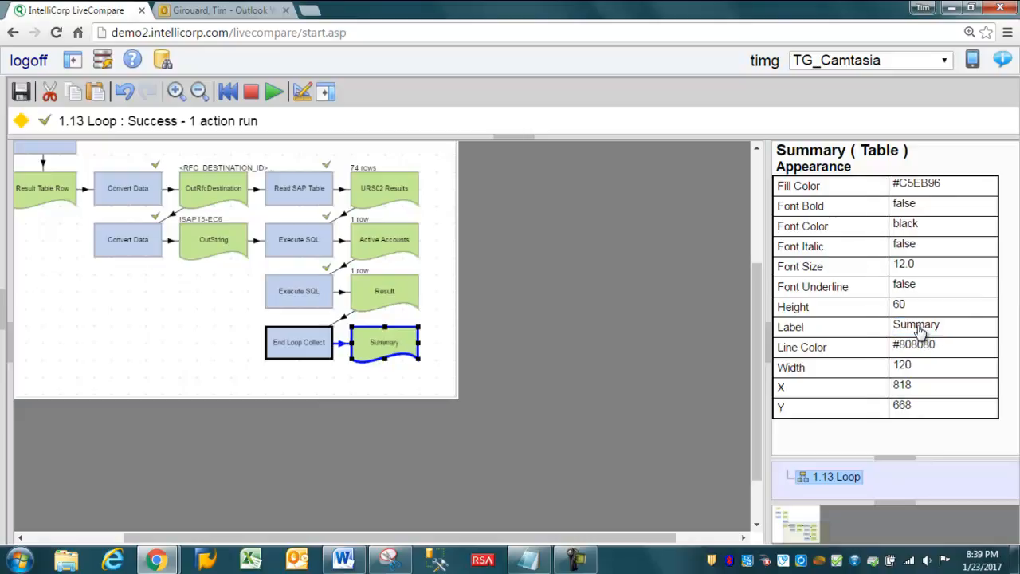
Step: Rename the Result table that feeds End Loop Collect as Result per RFC
{"action": "left_click", "coordinate": [362, 295]}
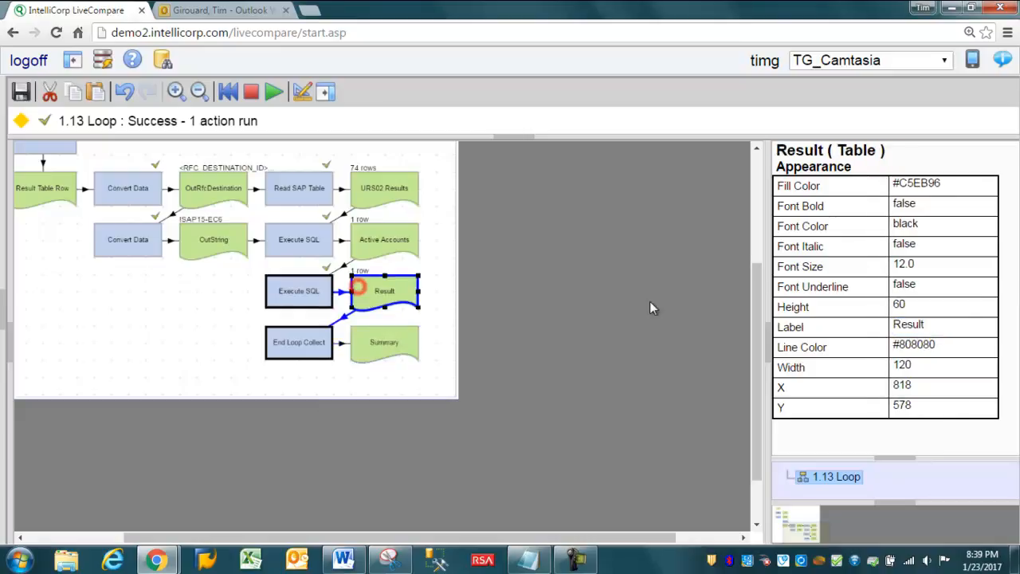
{"action": "left_click", "coordinate": [918, 326]}
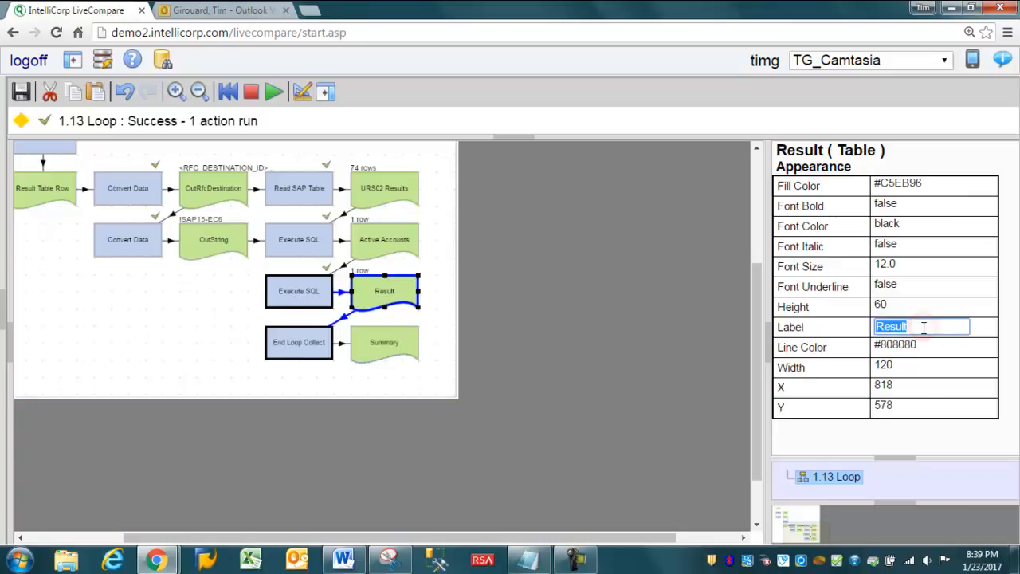
{"action": "left_click", "coordinate": [918, 326]}
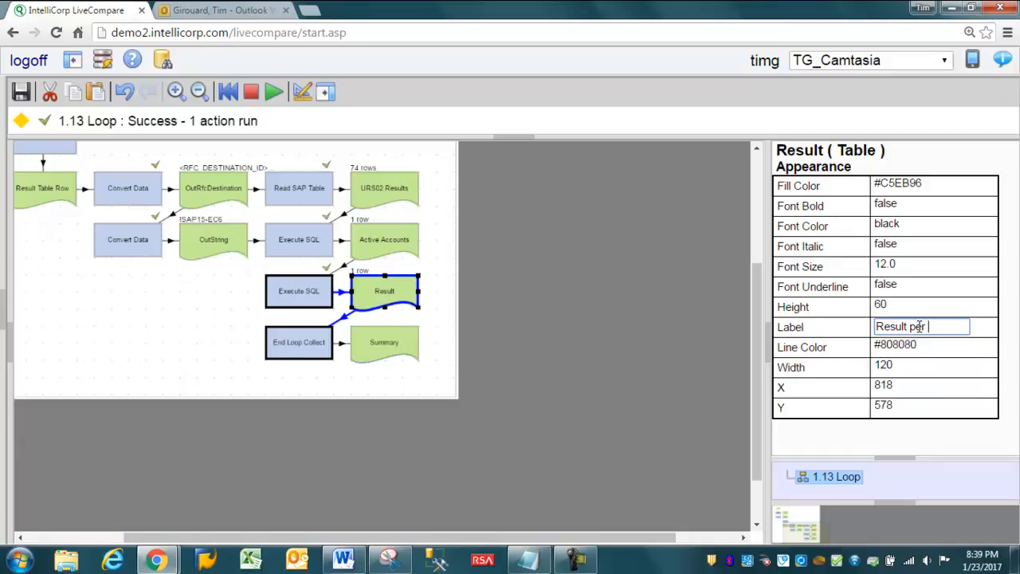
{"action": "key", "text": "Return"}
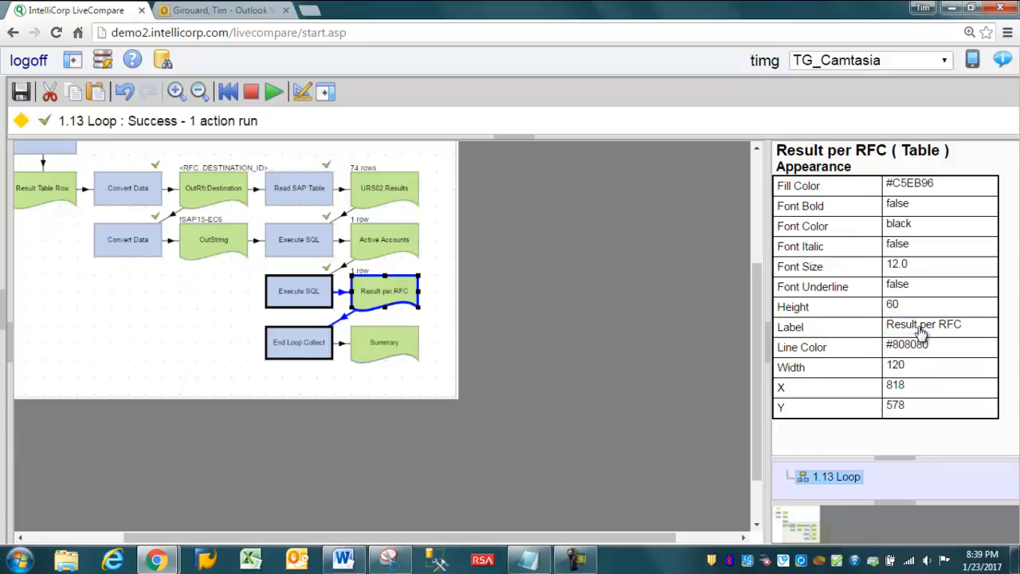
Step: Run the whole workflow and open the contents of the Summary table
{"action": "left_click", "coordinate": [176, 91]}
{"action": "left_click_drag", "start_coordinate": [380, 538], "coordinate": [307, 538]}
{"action": "left_click_drag", "start_coordinate": [757, 428], "coordinate": [761, 394]}
{"action": "left_click", "coordinate": [274, 91]}
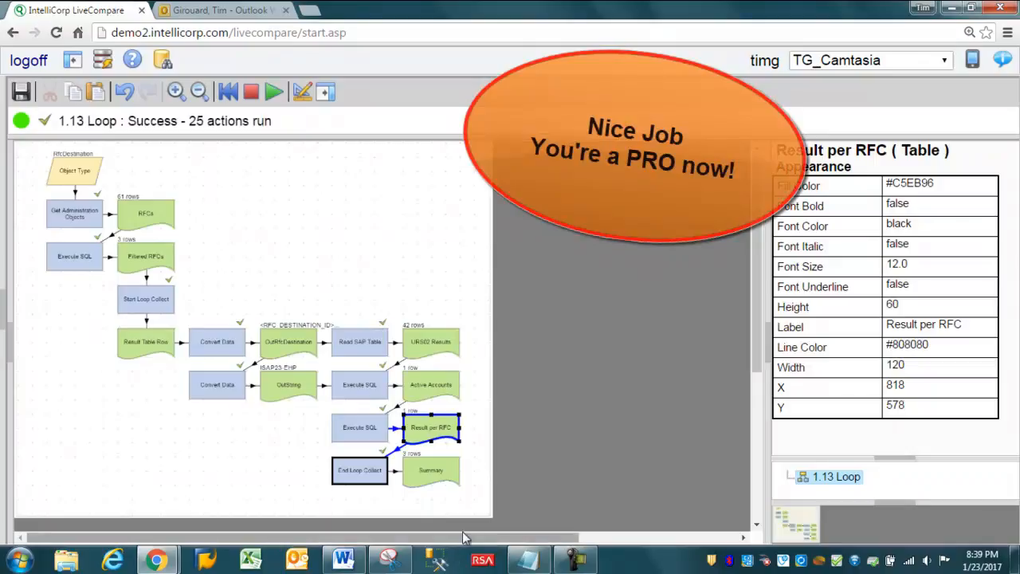
{"action": "left_click", "coordinate": [439, 476]}
{"action": "double_click", "coordinate": [439, 475]}
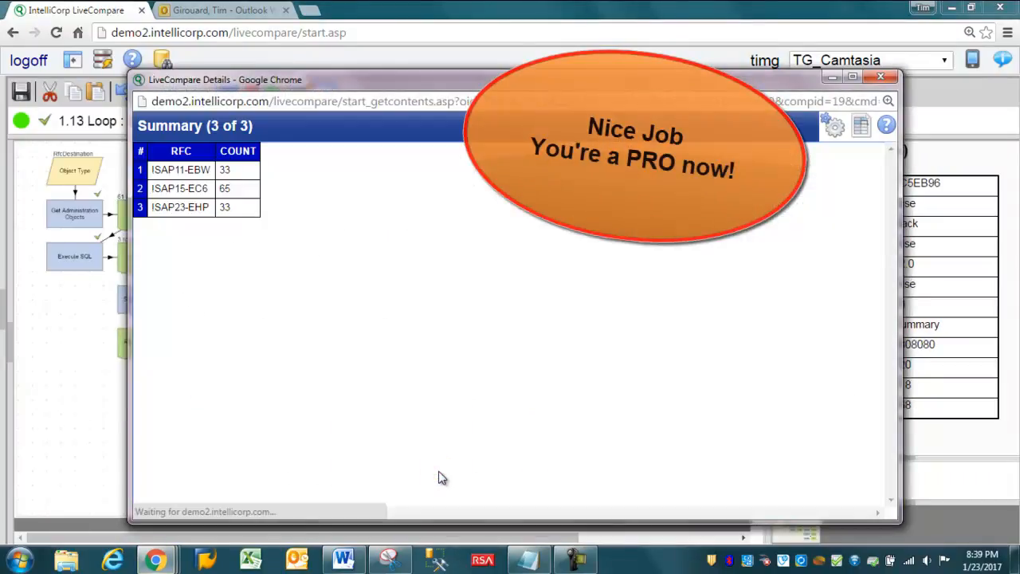